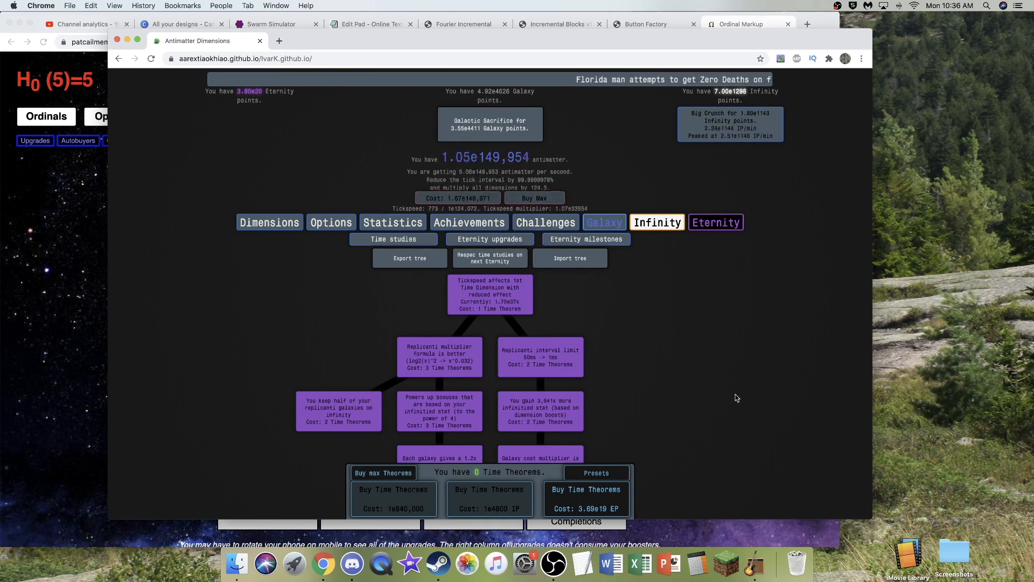
- Switch to OBS and review the General, Stream, Output, Audio, Video, Hotkeys and Advanced settings, leaving them unchanged
click(555, 563)
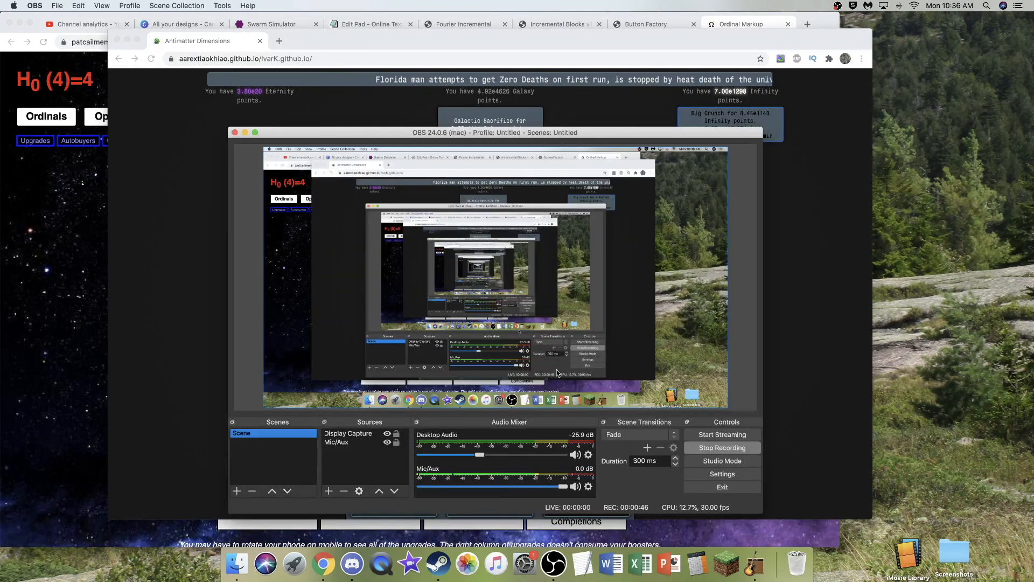
click(751, 479)
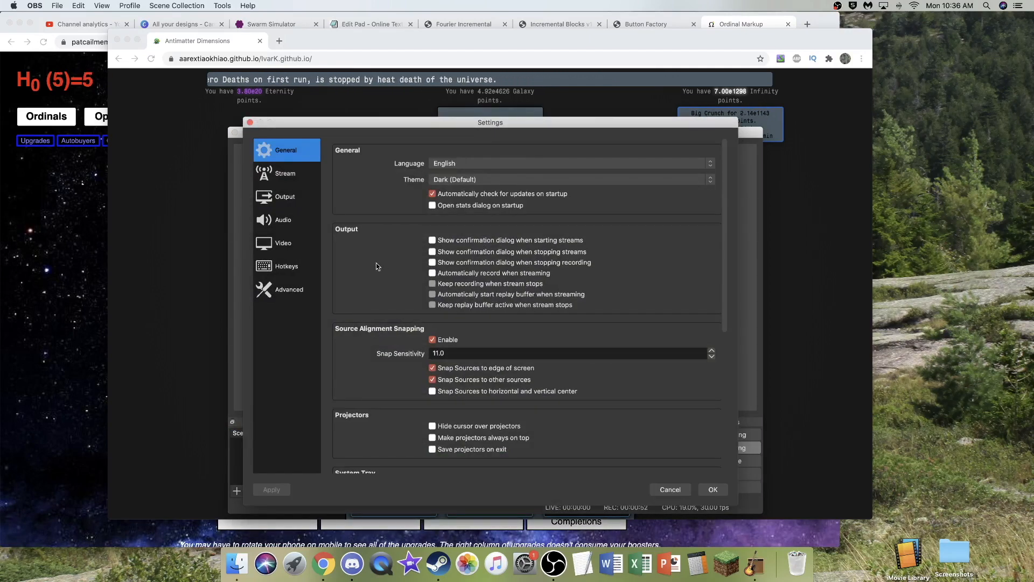
scroll(377, 259, down, 5)
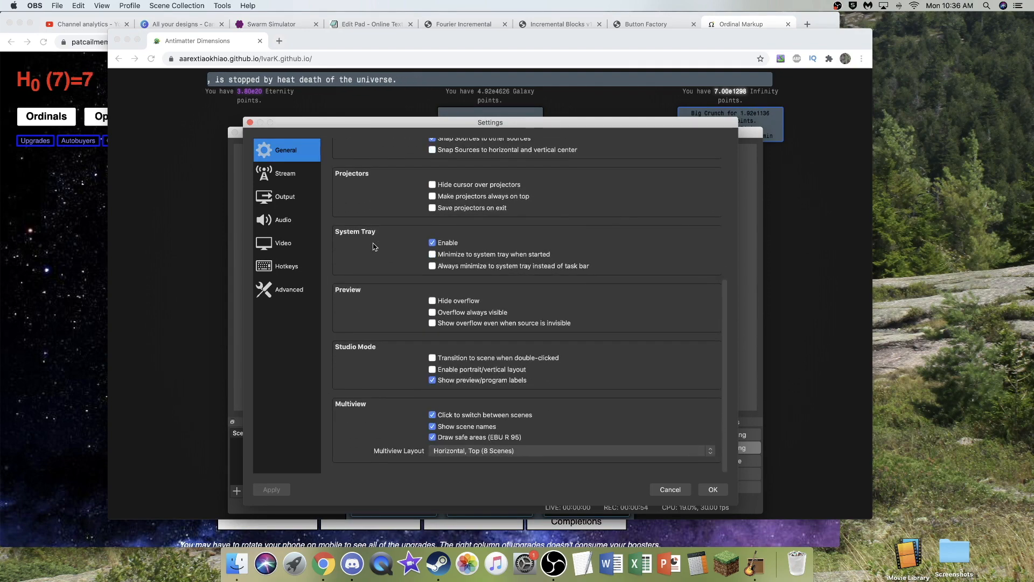
scroll(334, 226, up, 10)
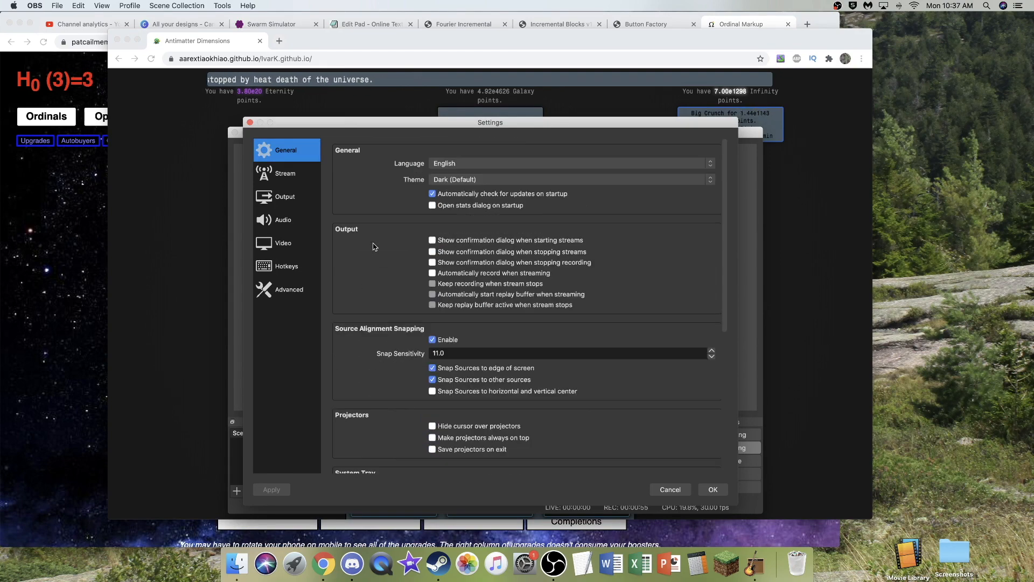
click(286, 178)
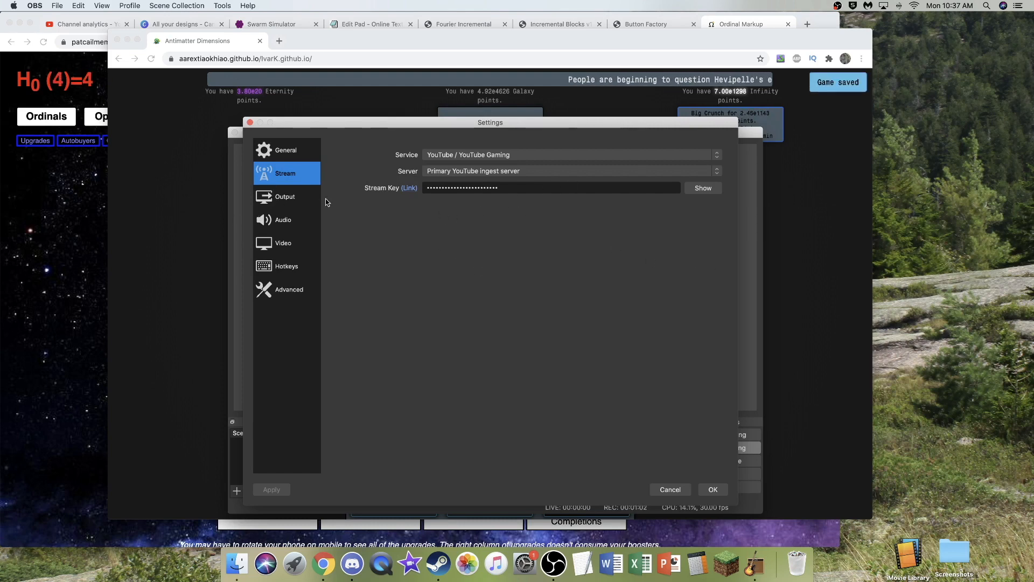
click(285, 200)
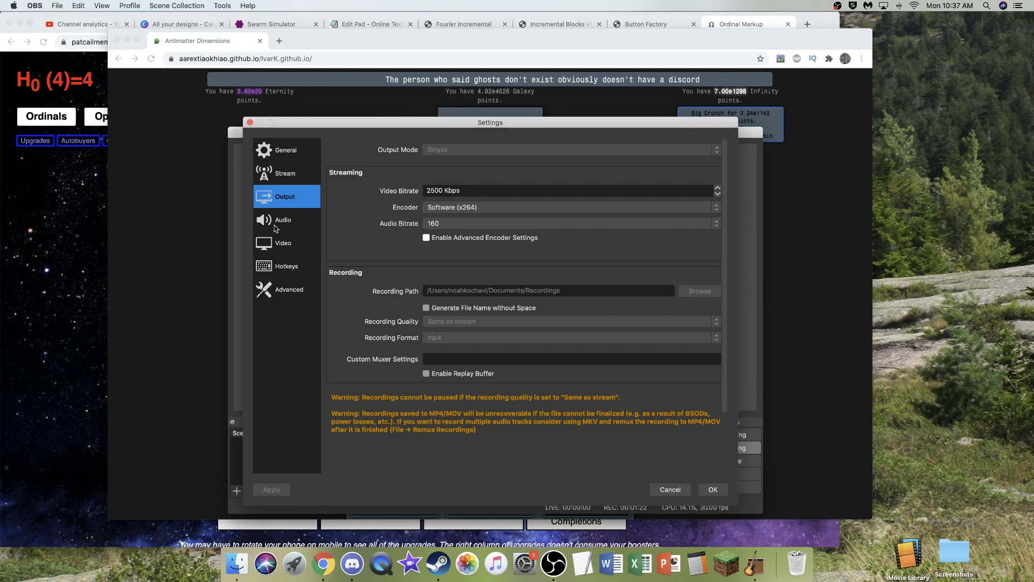
click(294, 223)
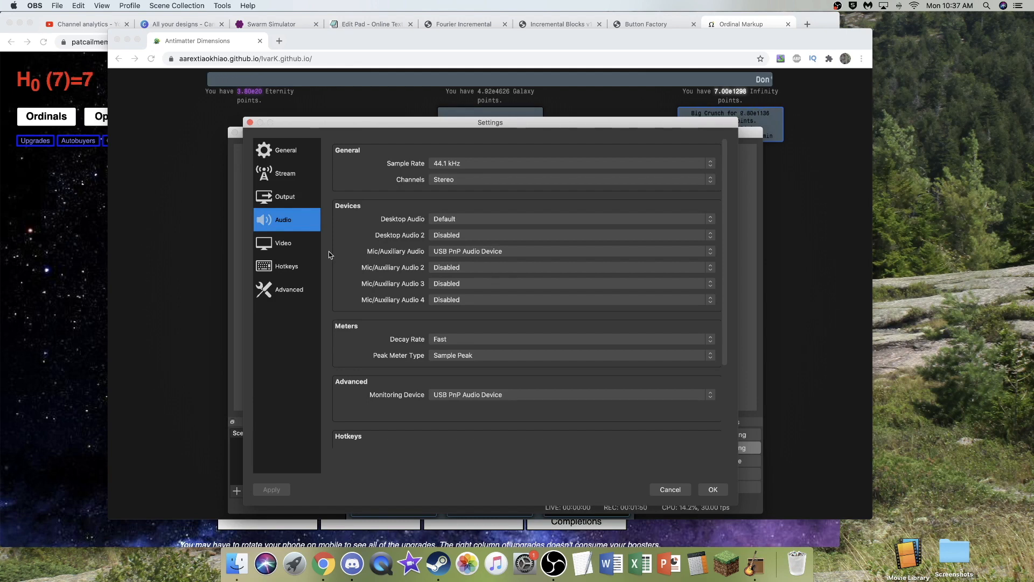
click(294, 245)
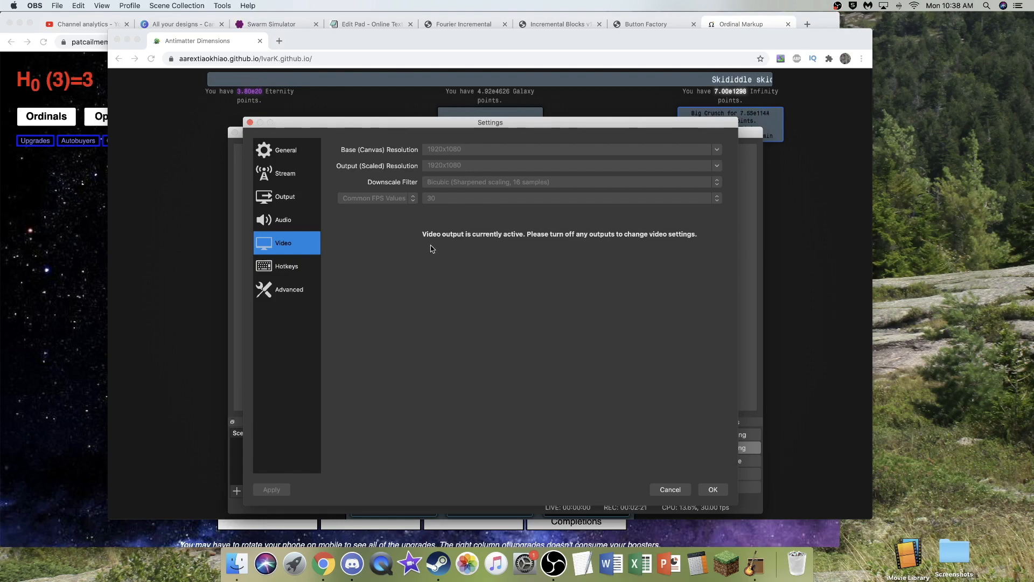
click(286, 266)
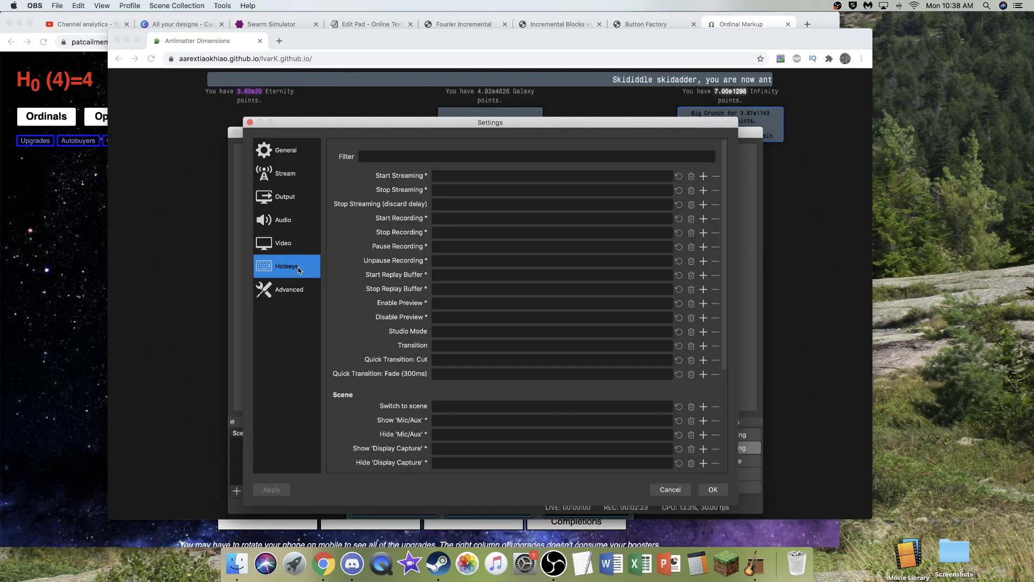
click(281, 293)
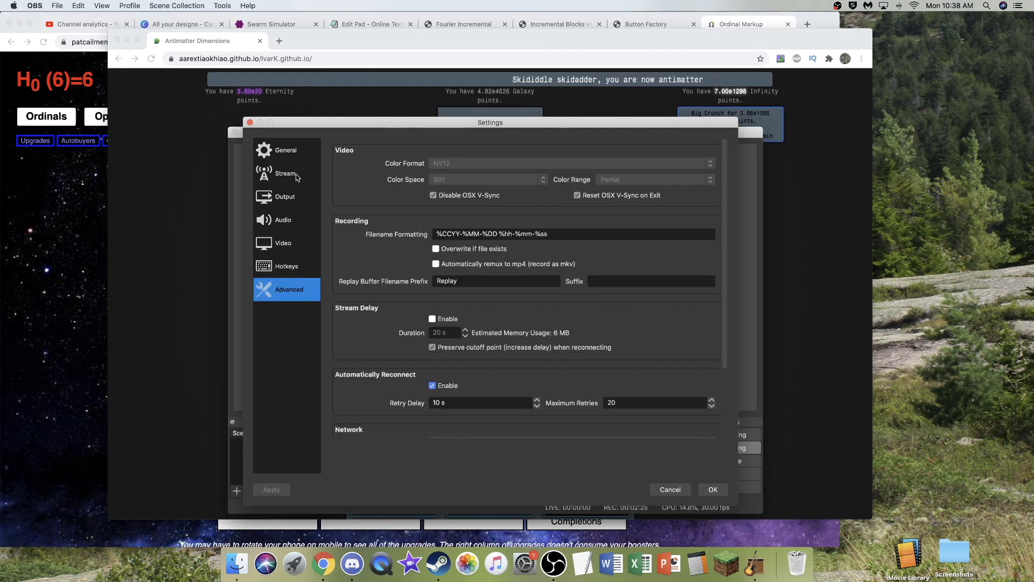
click(280, 150)
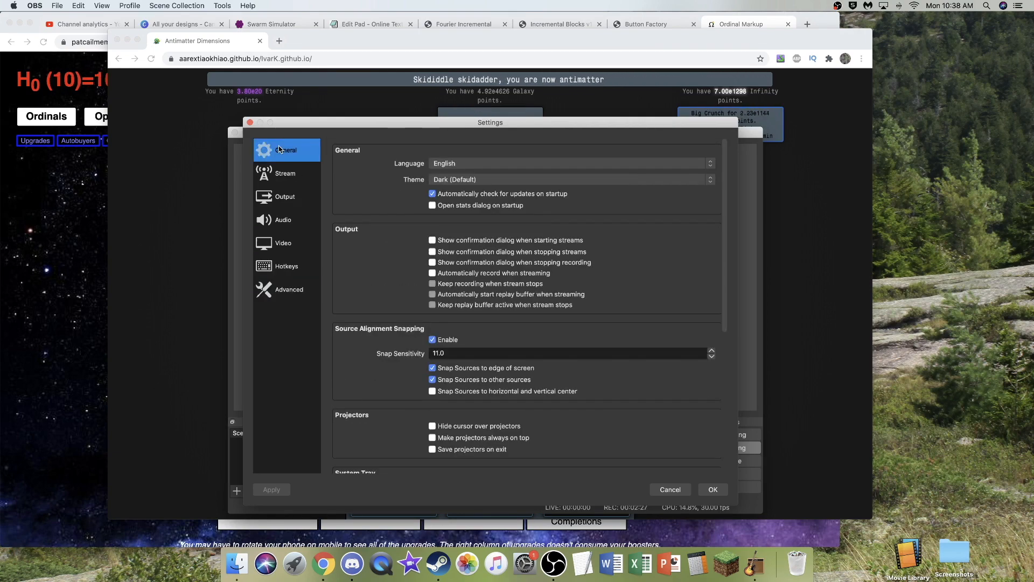
click(249, 122)
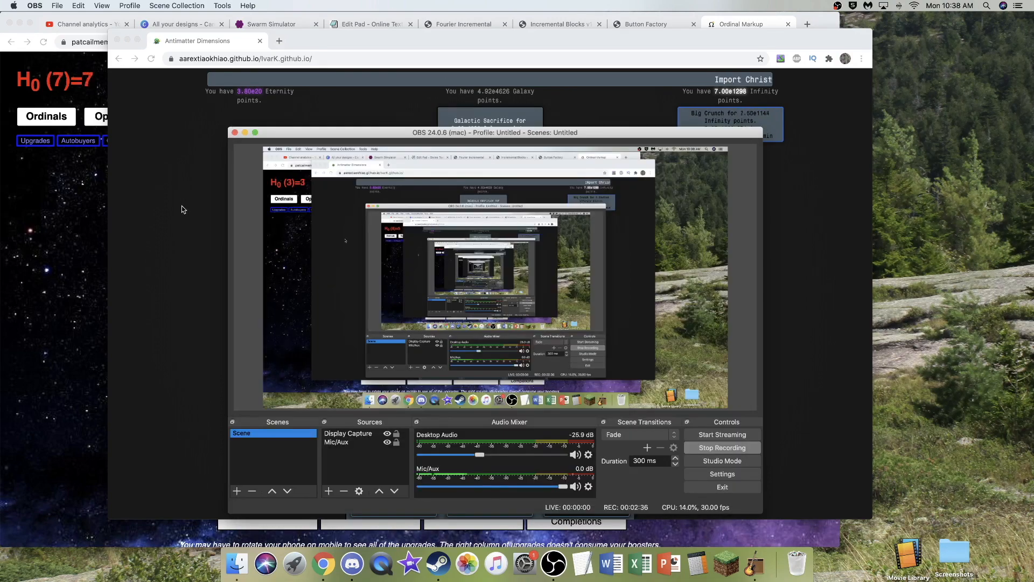
- Switch to the Antimatter Dimensions window in Chrome, show it in full screen and restore its normal size
click(183, 209)
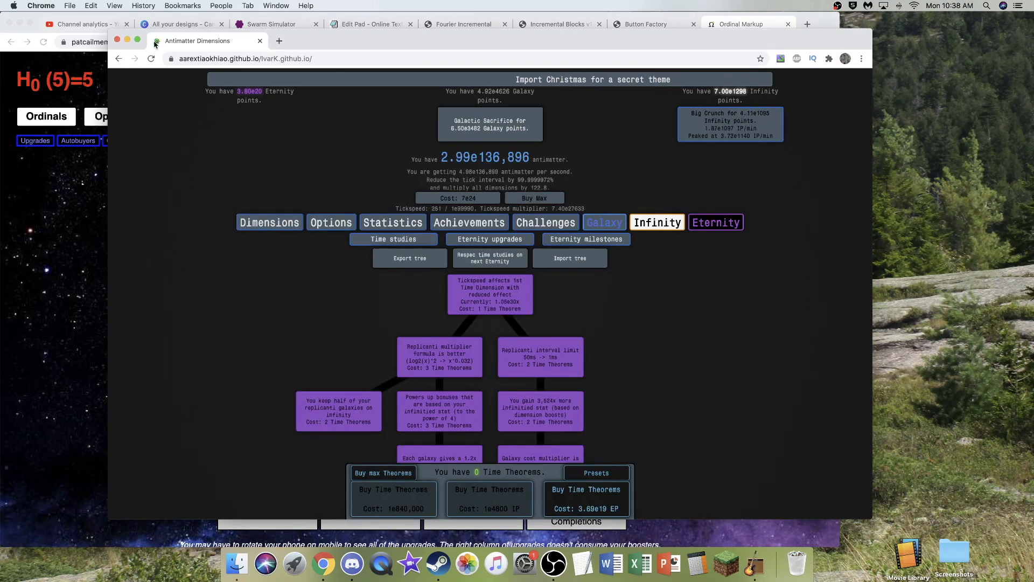
click(138, 39)
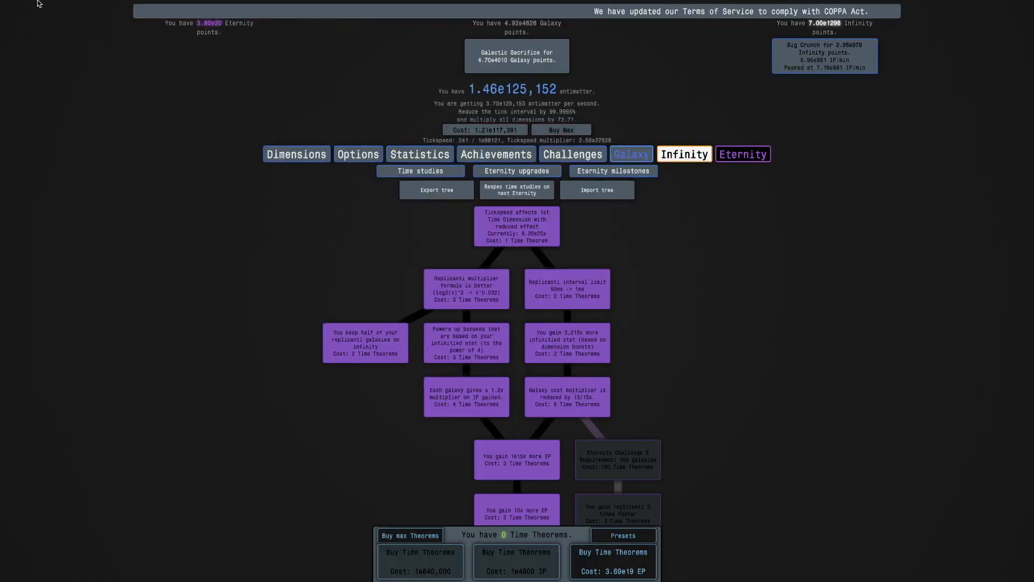
click(29, 18)
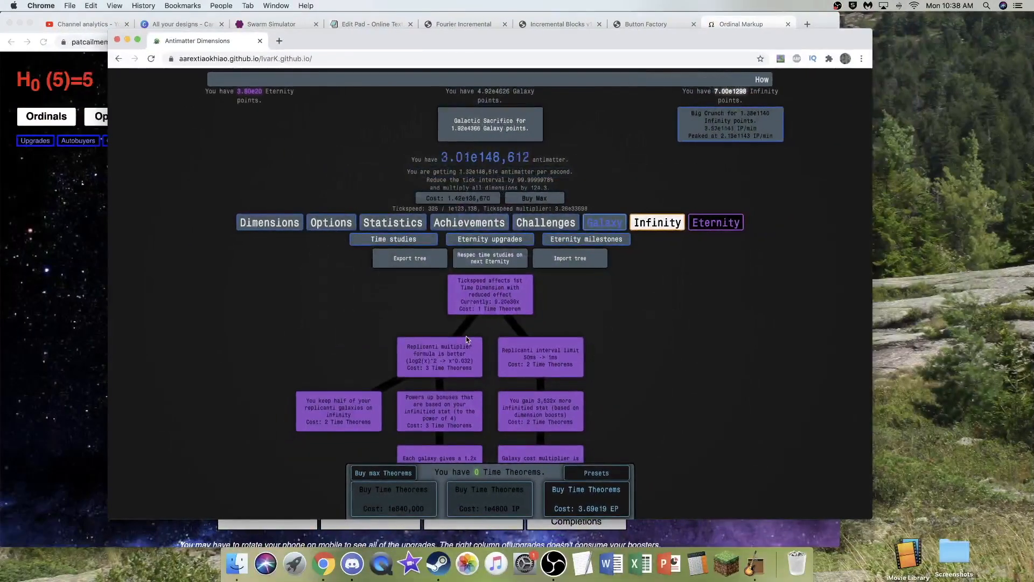
- Switch to Steam, update Realm Grinder from the library and launch the game
click(445, 566)
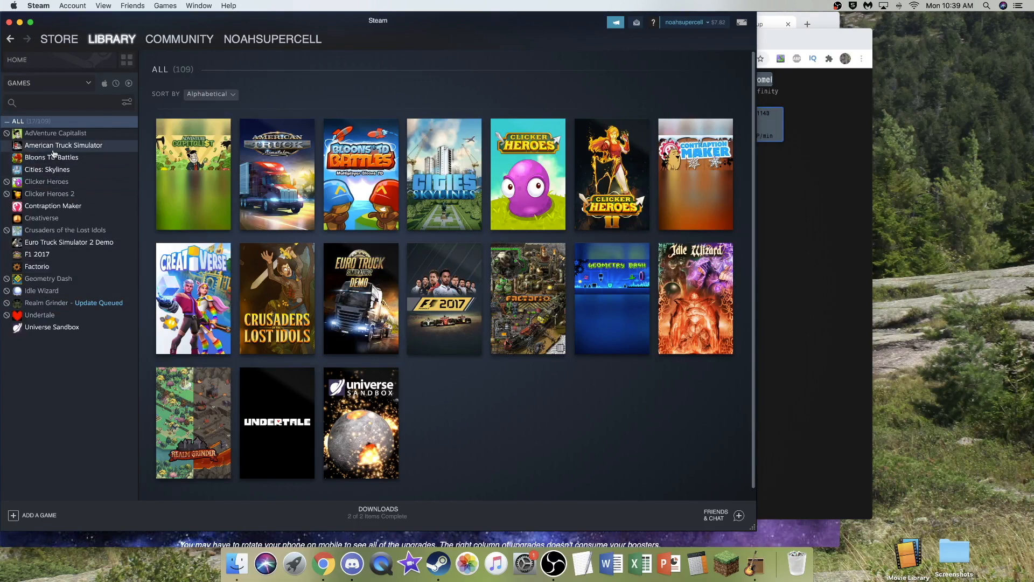
click(78, 305)
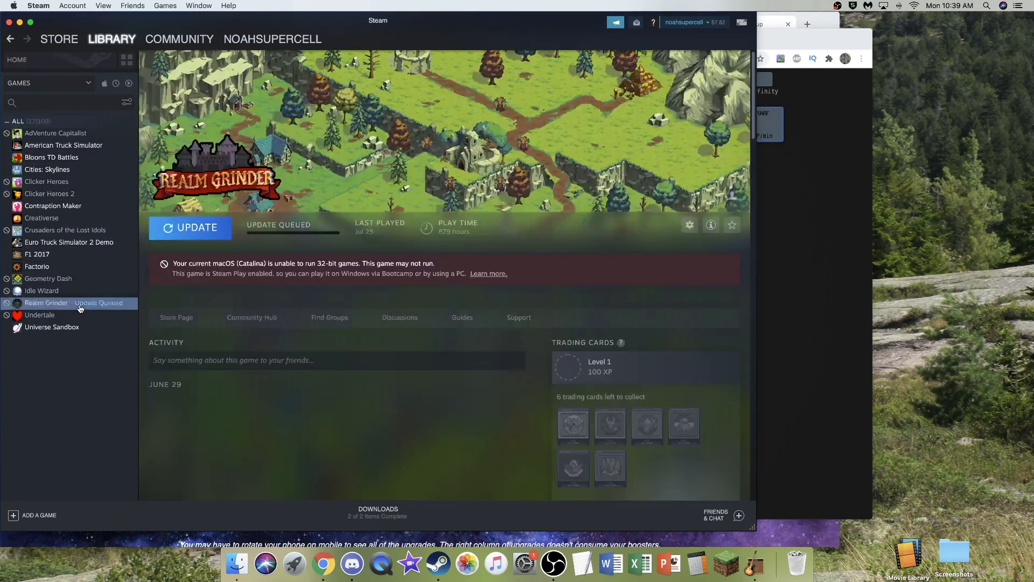
click(218, 232)
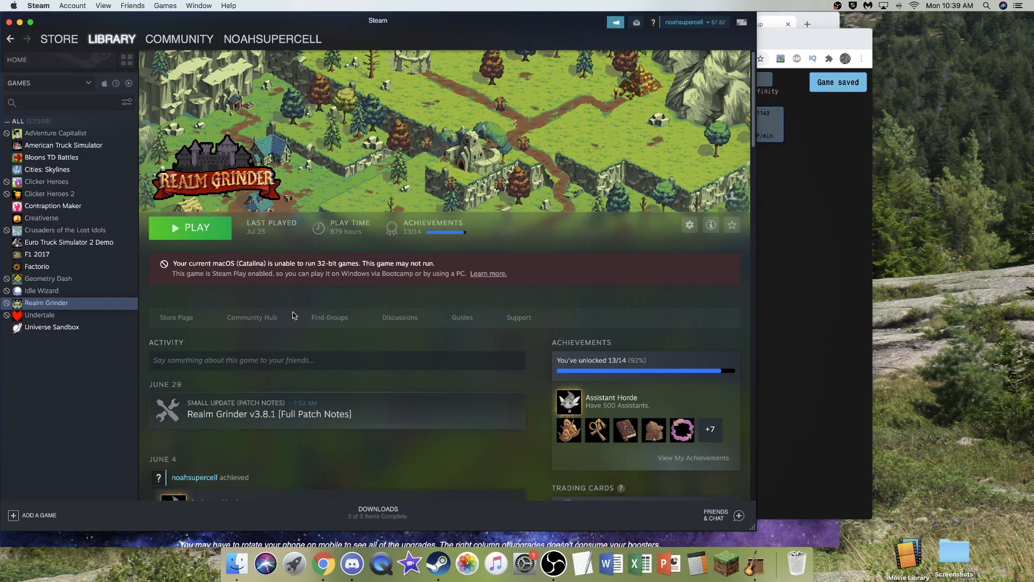
click(191, 228)
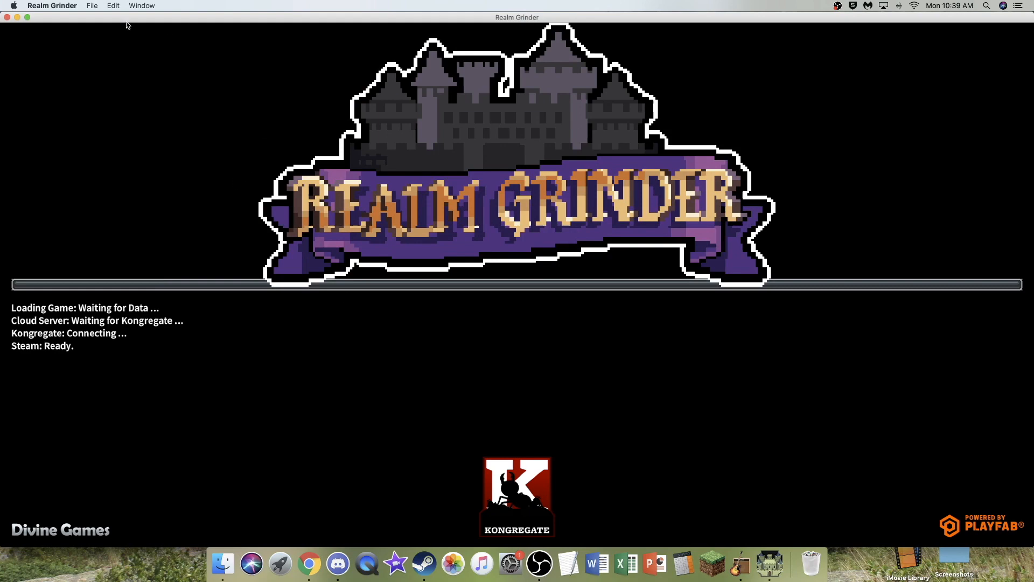
- Enlarge the Realm Grinder window and dismiss the v3.8.2 release notes and Offline Production dialogs
click(31, 17)
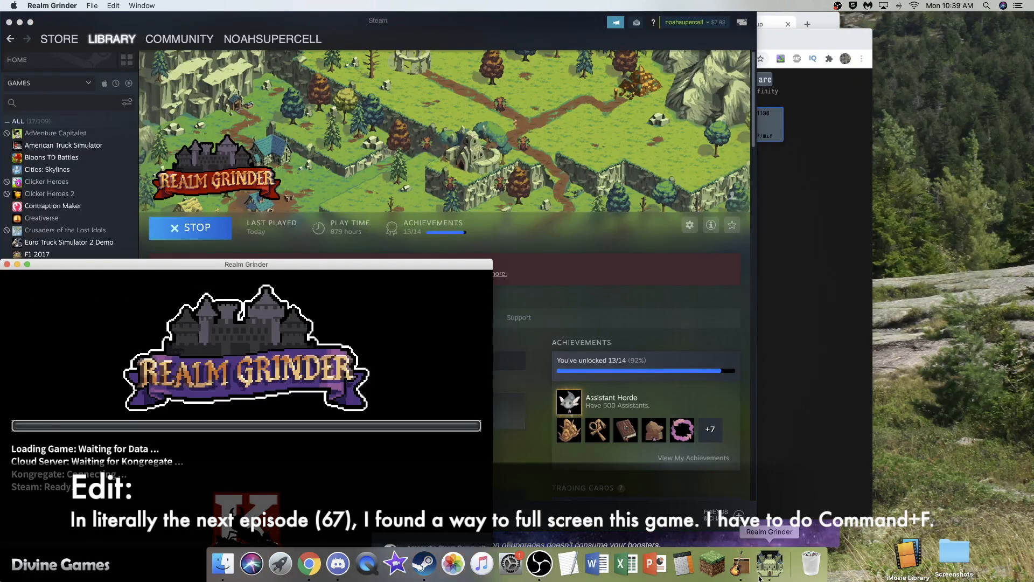
click(28, 264)
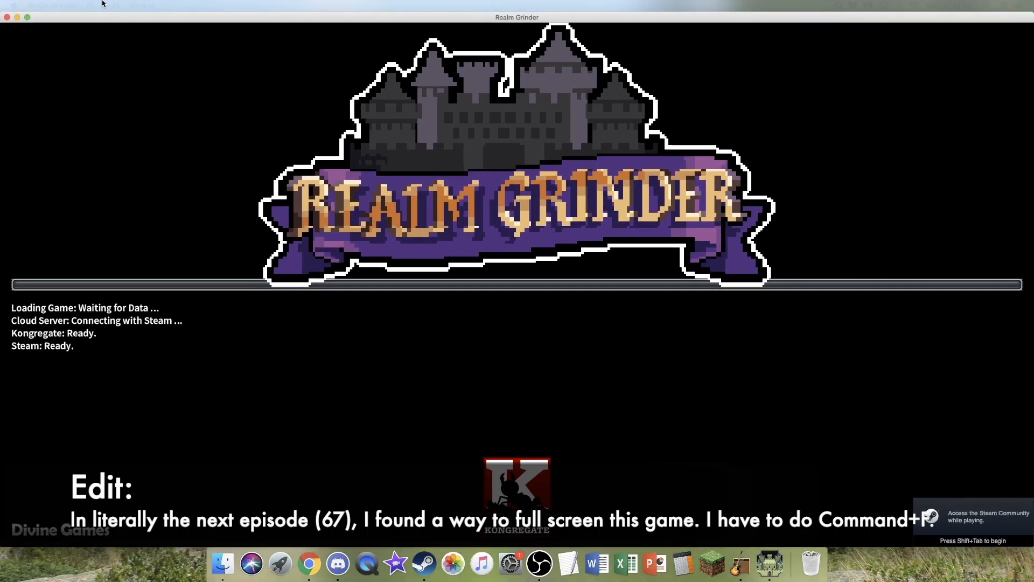
drag(103, 4, 118, 199)
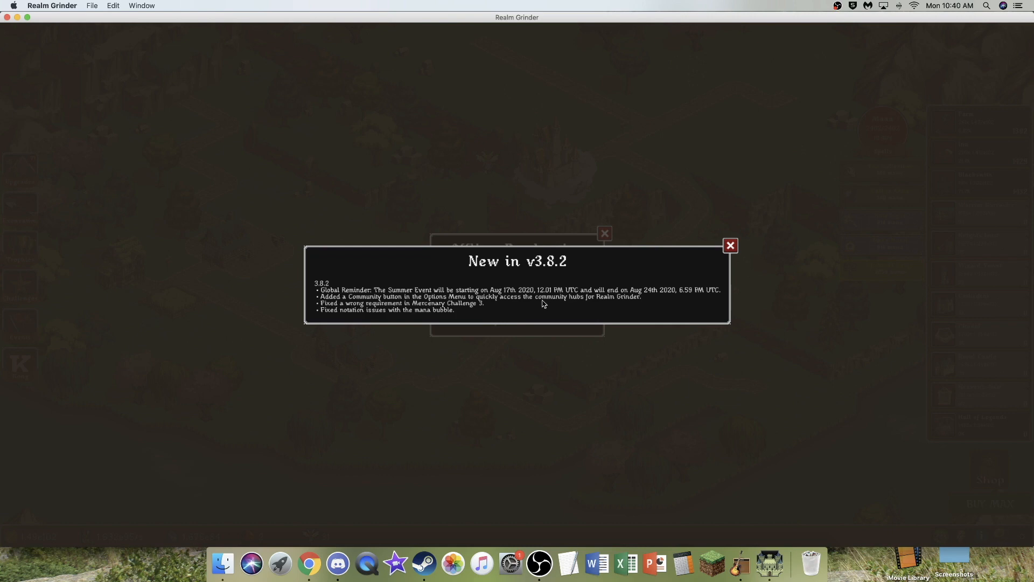
click(730, 247)
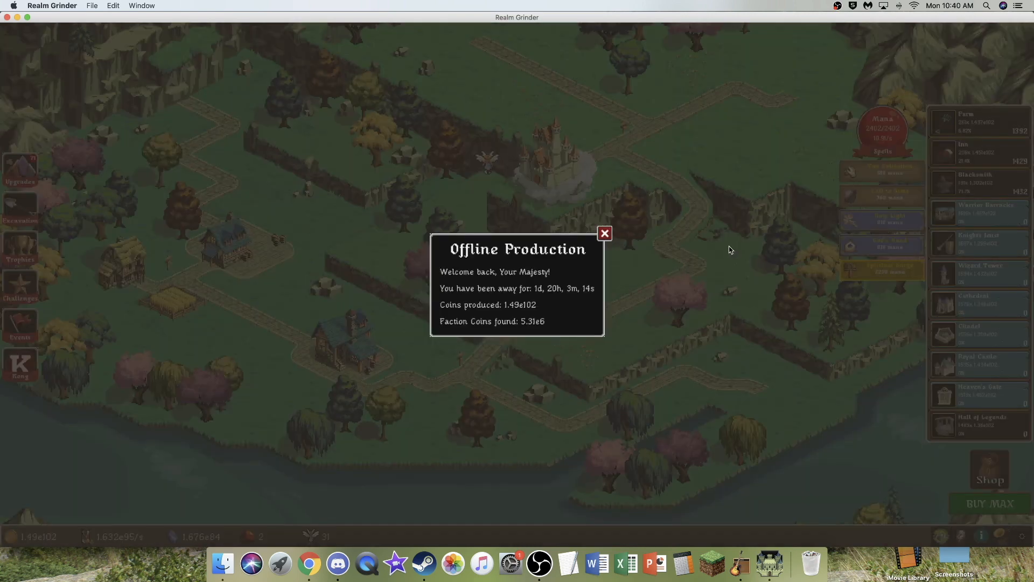
click(608, 235)
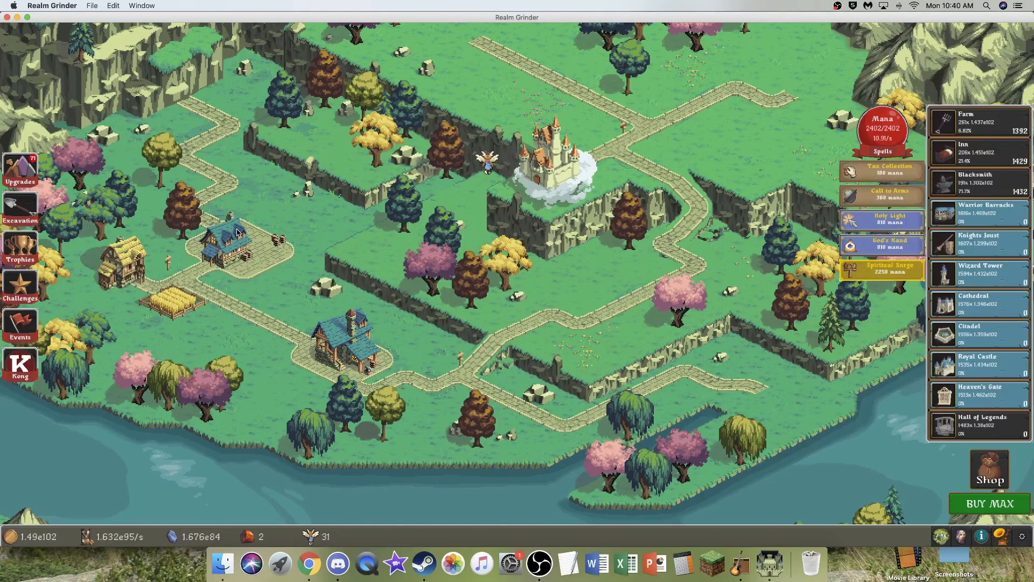
click(28, 176)
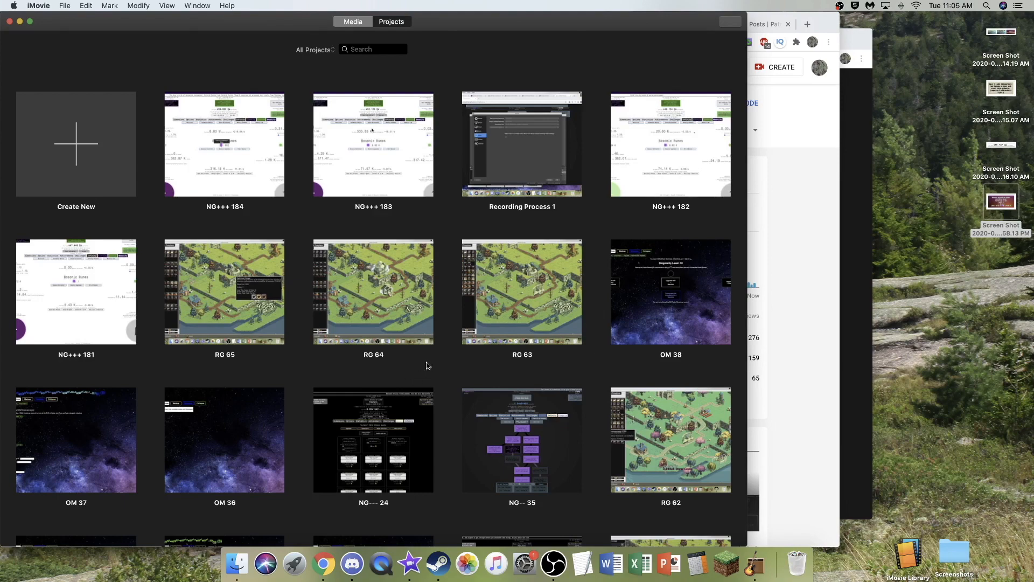
- Switch to iMovie and create a new movie project
scroll(429, 366, up, 1)
click(91, 163)
click(389, 203)
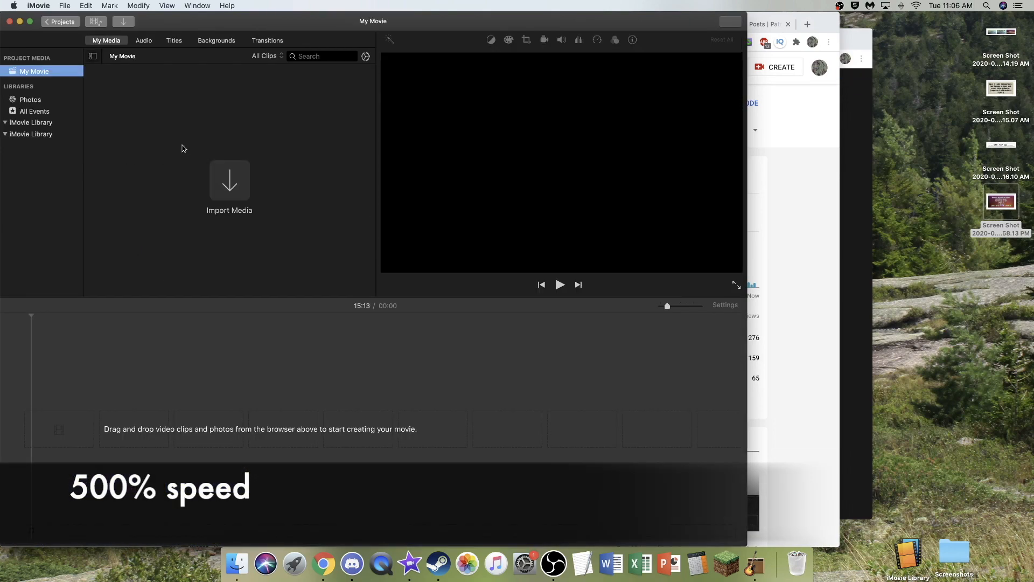
- Import the recordings RG 66.1.mp4 and RG 66.2.mp4 from the home folder into the project media
click(227, 167)
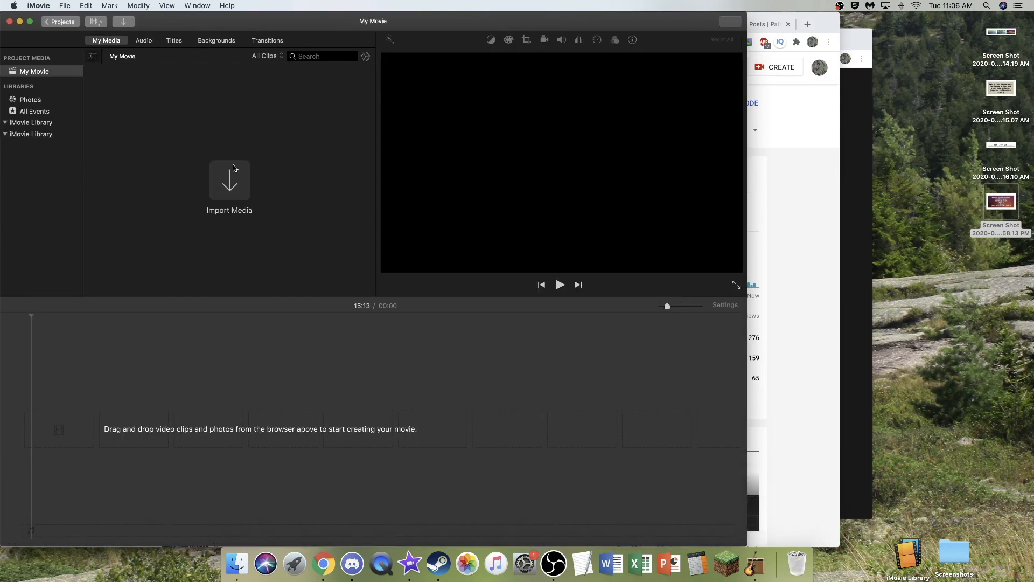
click(234, 168)
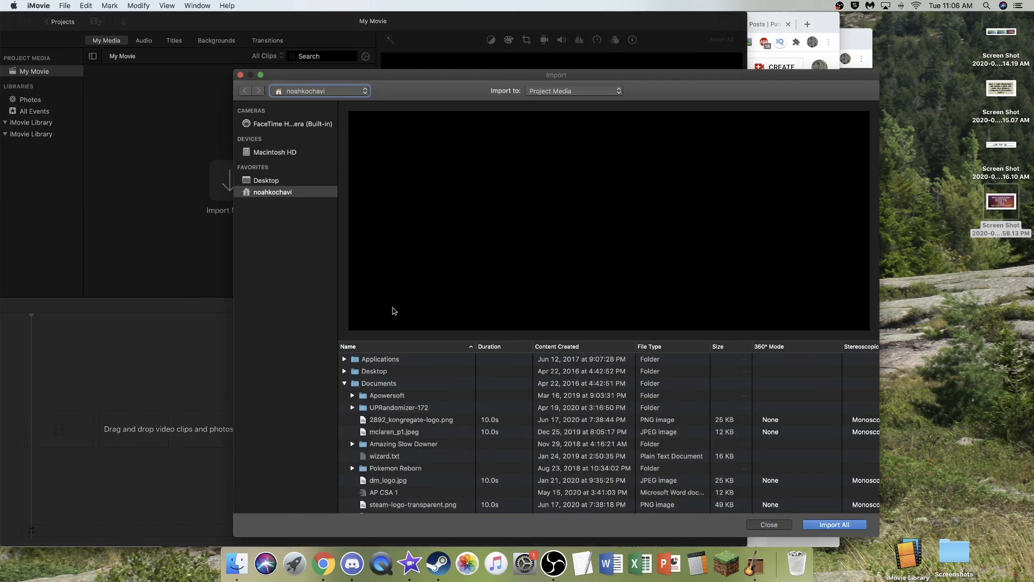
click(425, 349)
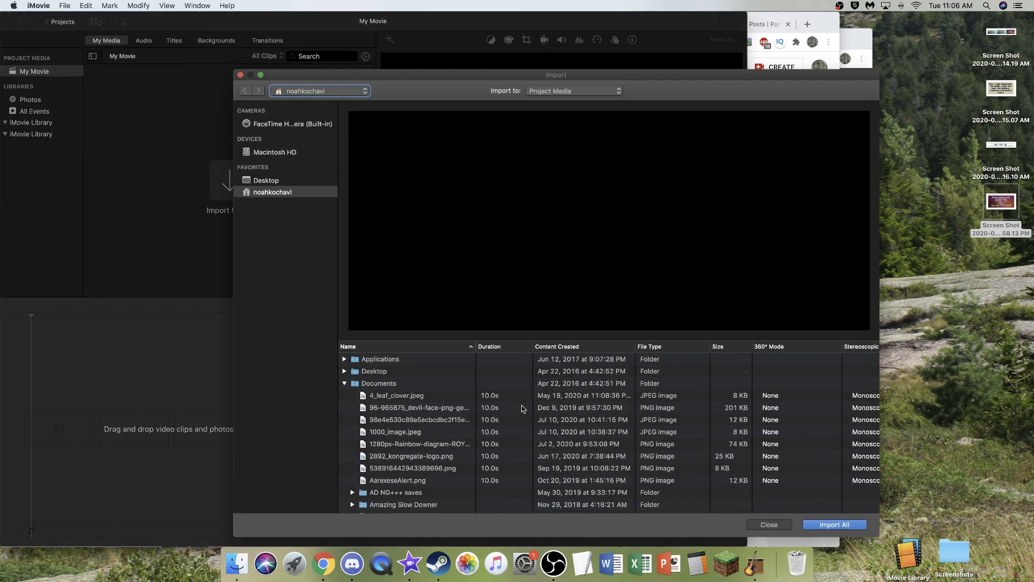
scroll(467, 408, down, 20)
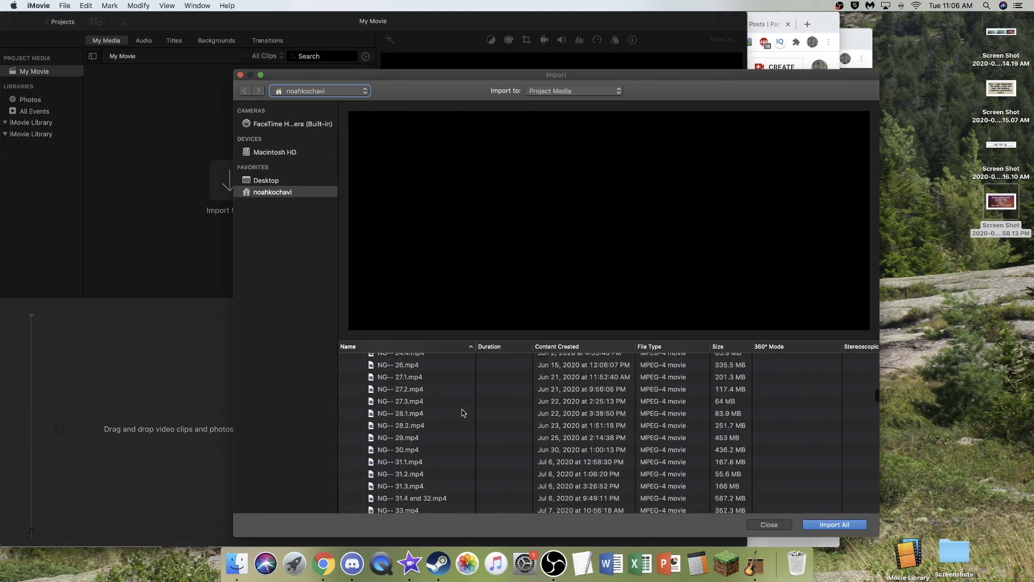
scroll(462, 412, down, 20)
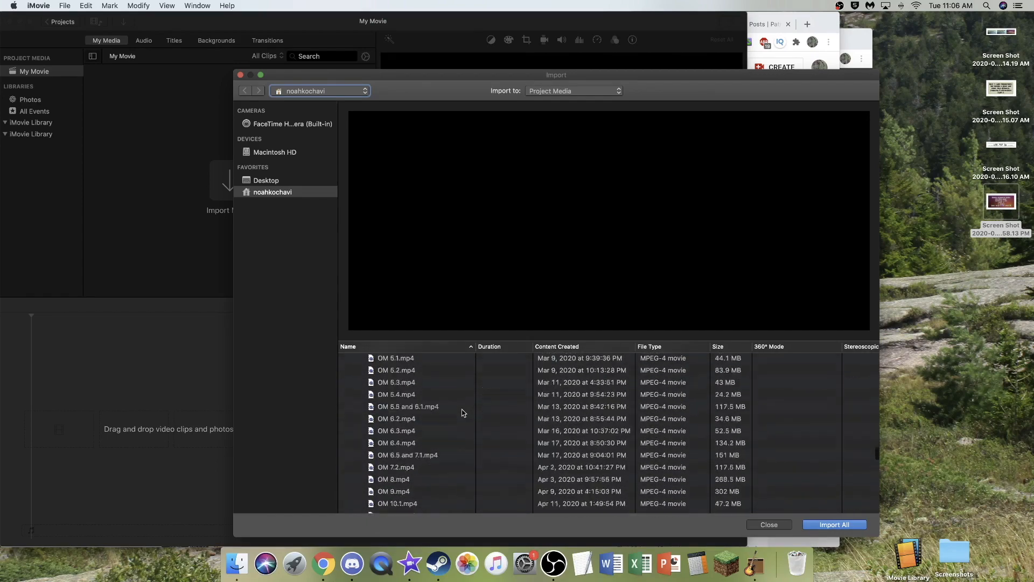
scroll(462, 412, down, 20)
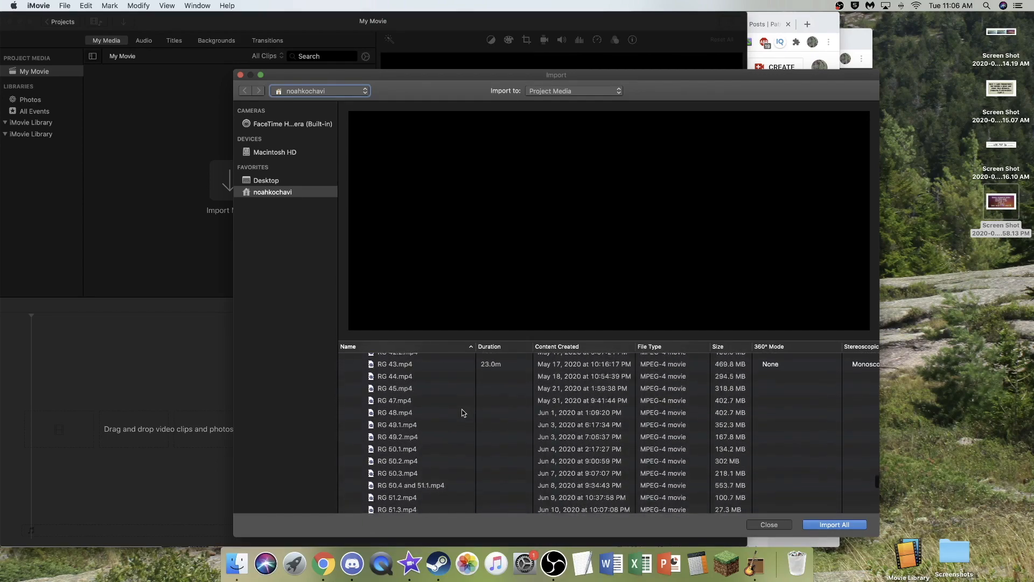
scroll(462, 413, down, 15)
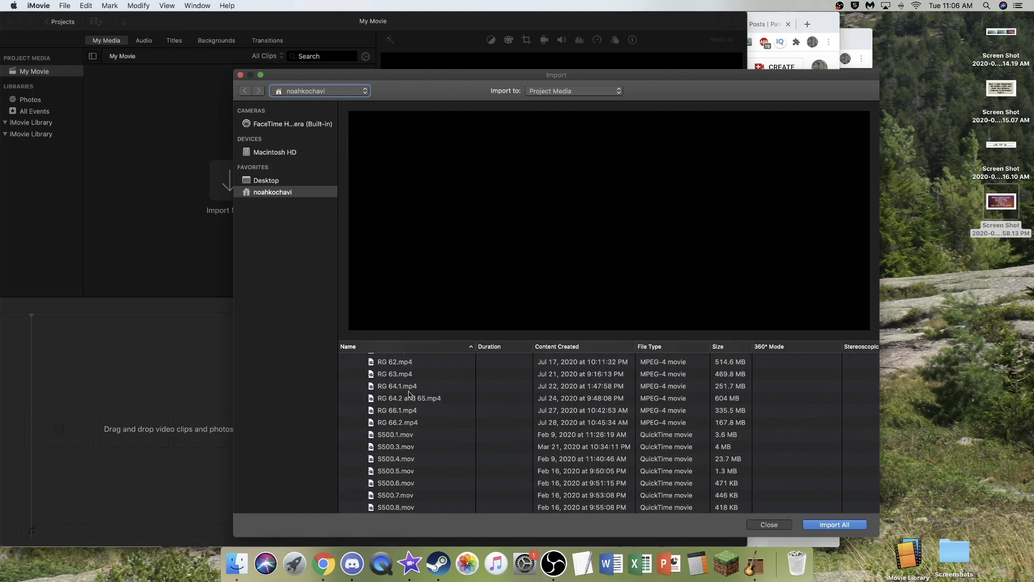
scroll(425, 419, up, 2)
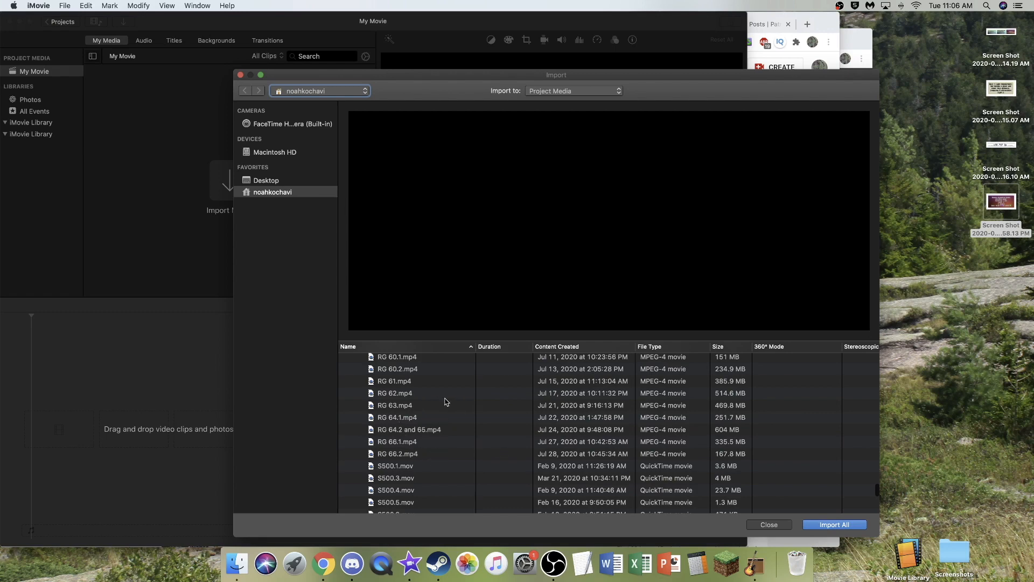
scroll(473, 413, up, 3)
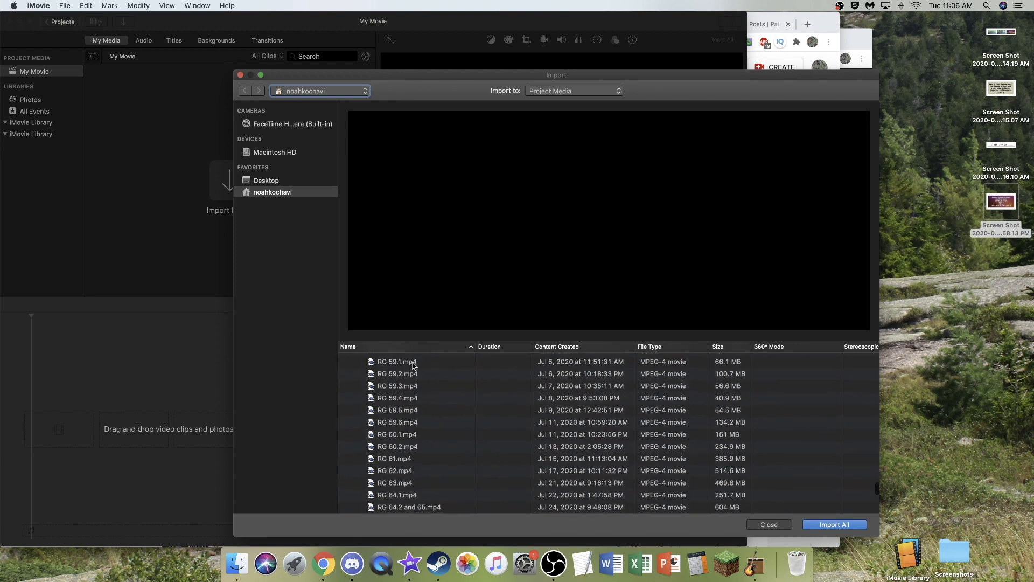
scroll(431, 426, down, 5)
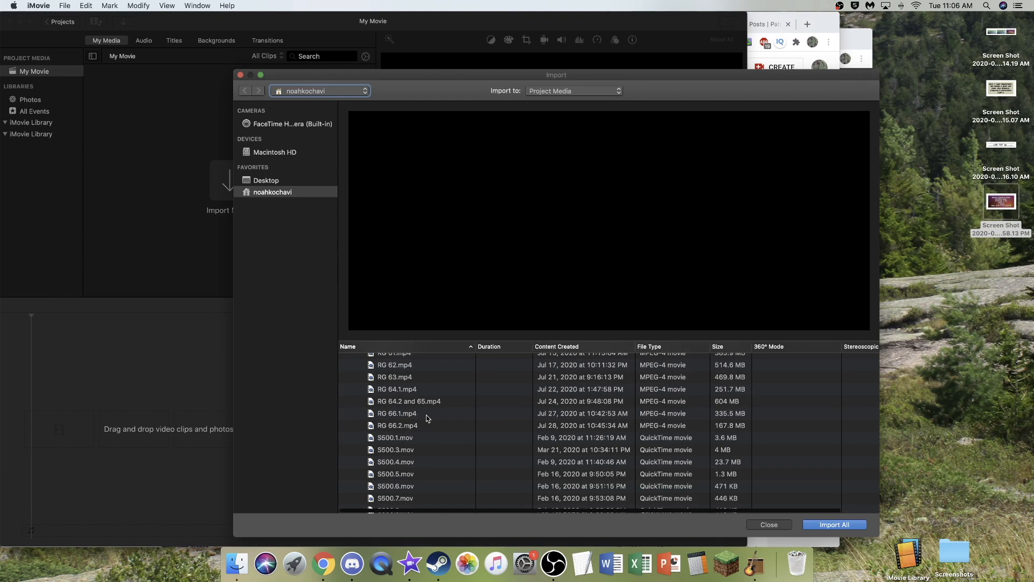
click(426, 414)
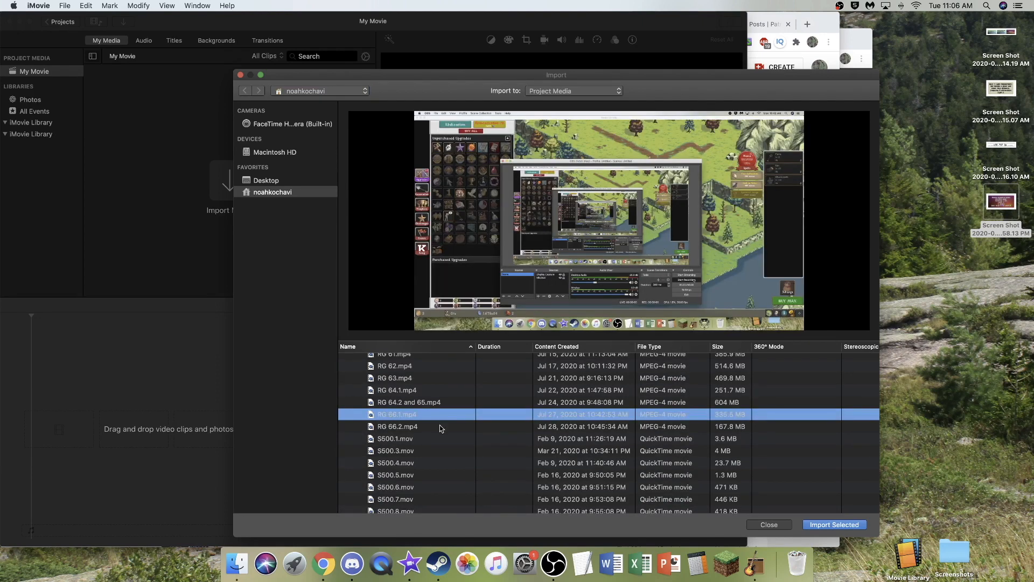
shift+click(440, 426)
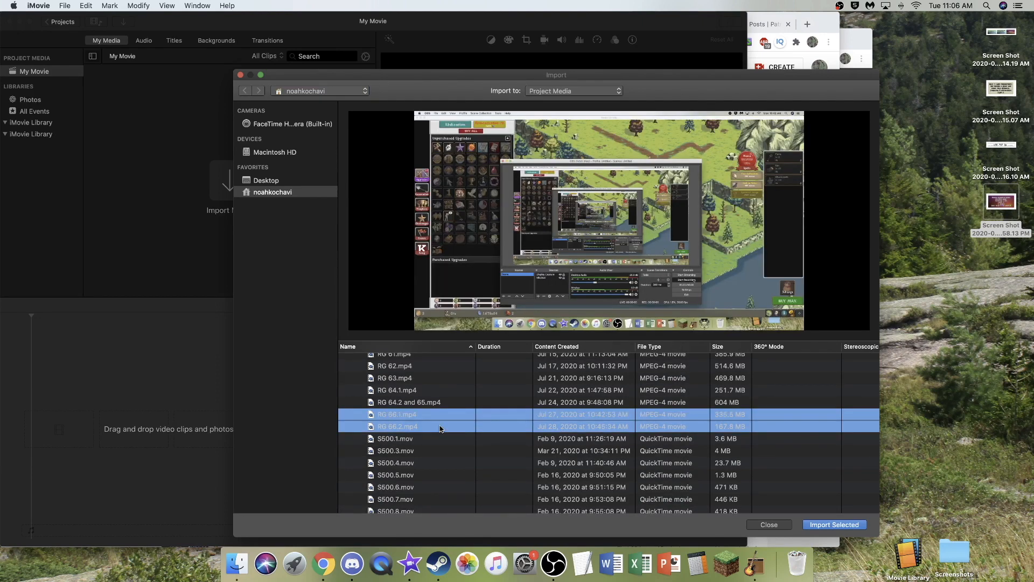
click(828, 525)
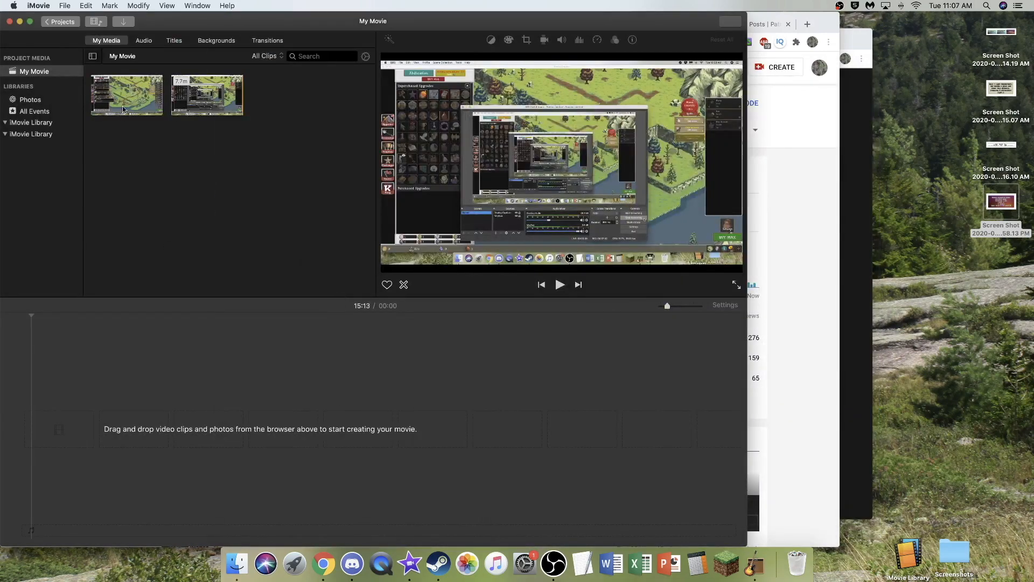
- Add the RG 66.1 clip to the timeline and cut away about its first 5 seconds
drag(119, 136, 65, 434)
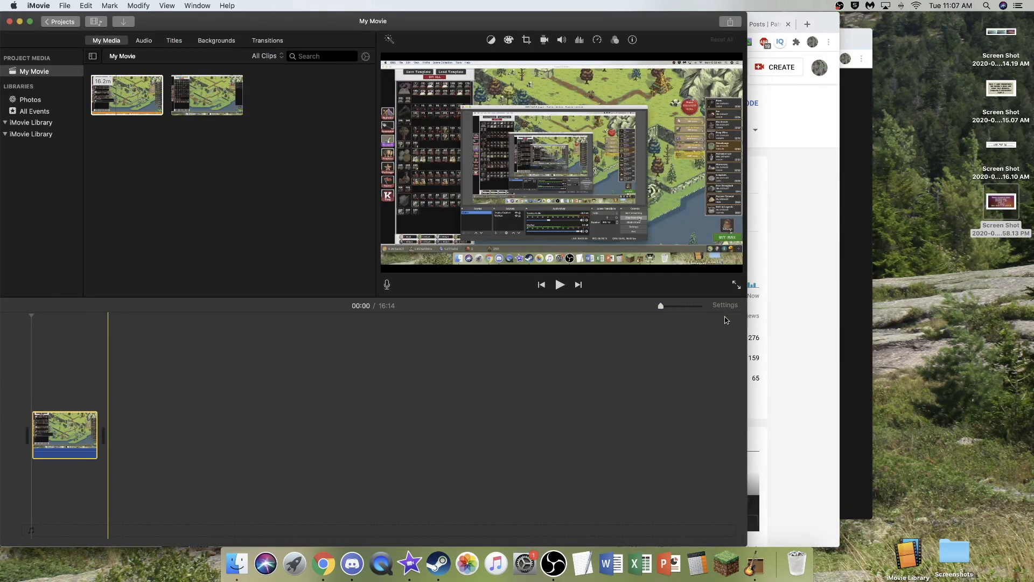
click(673, 305)
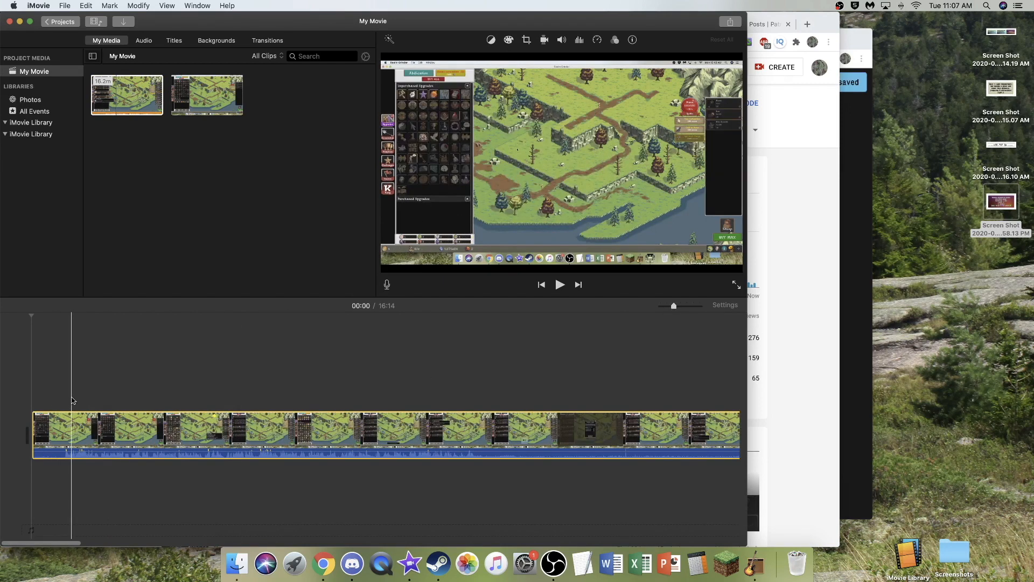
click(64, 417)
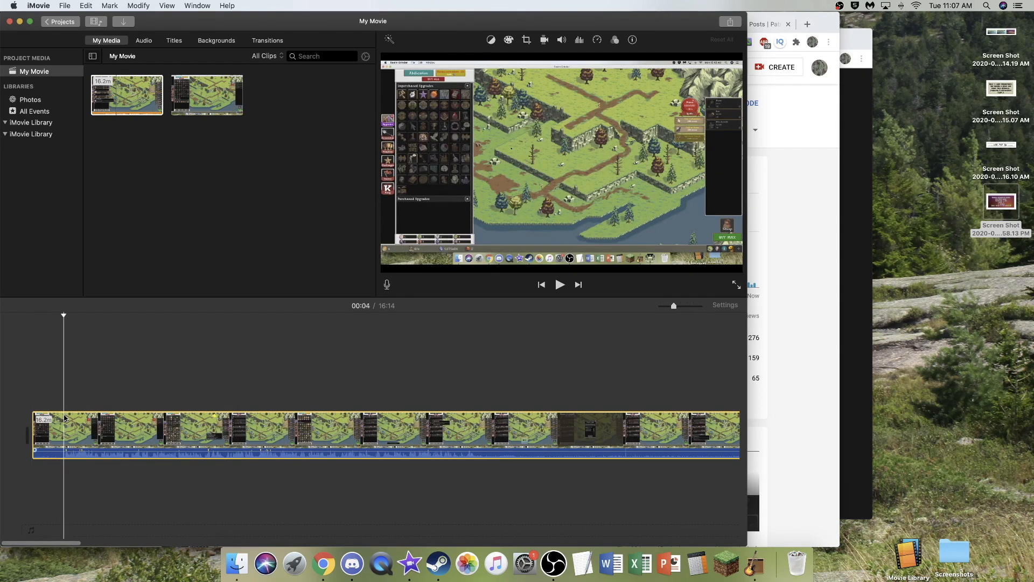
key(super+b)
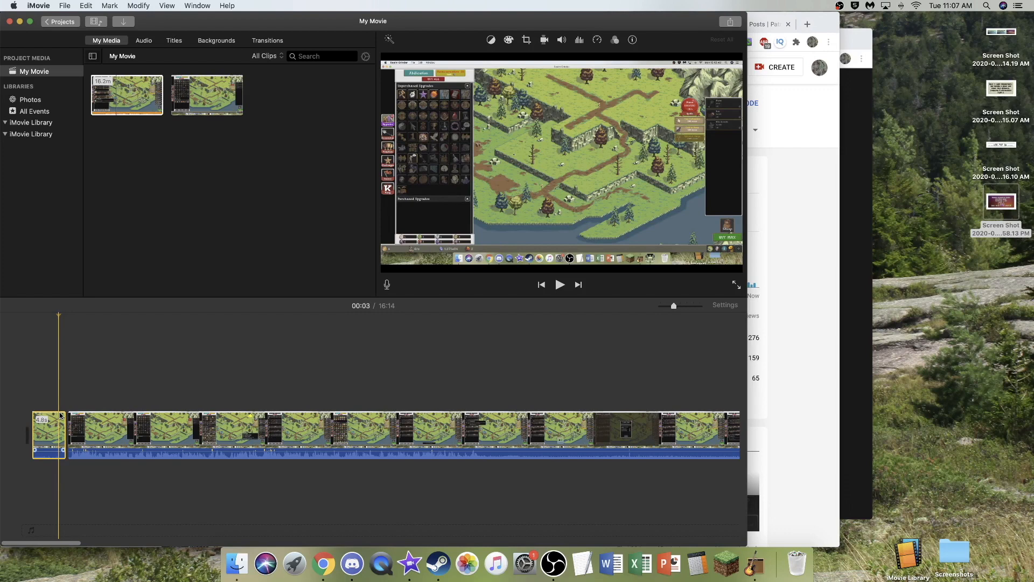
key(Delete)
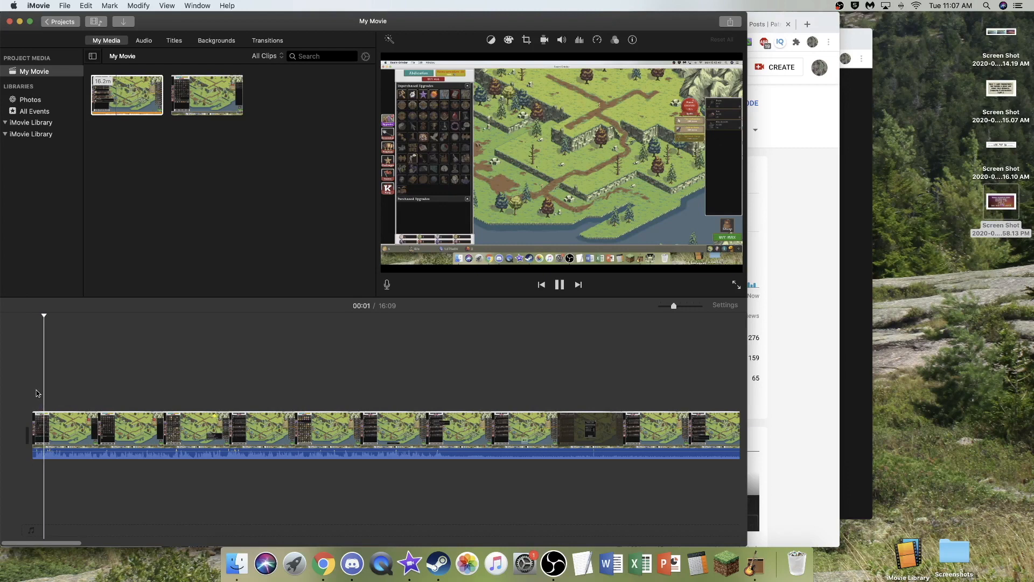
- Play the clip around the one-minute mark and split it at about 01:01, where the commentary stops
key(space)
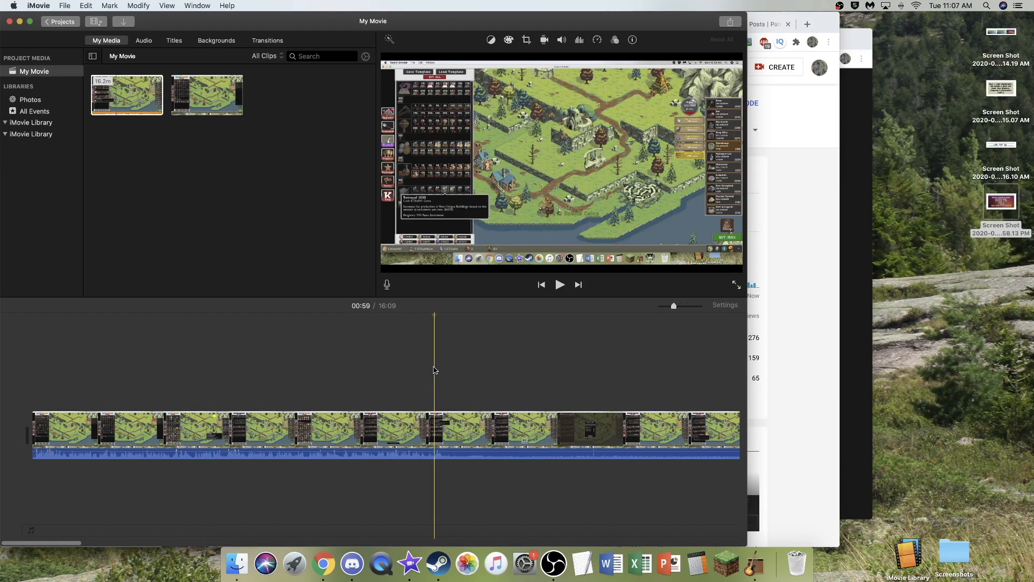
key(space)
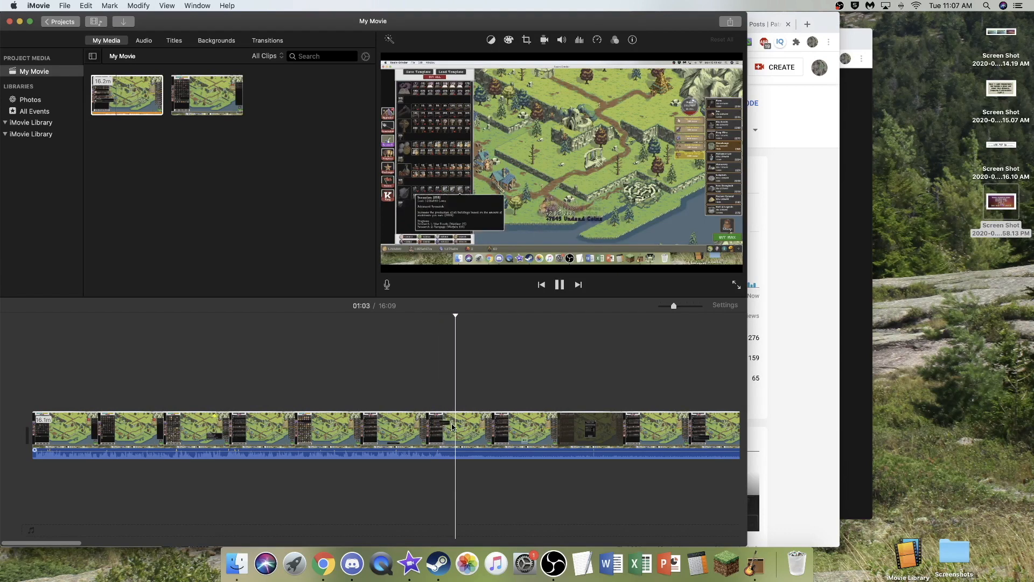
key(space)
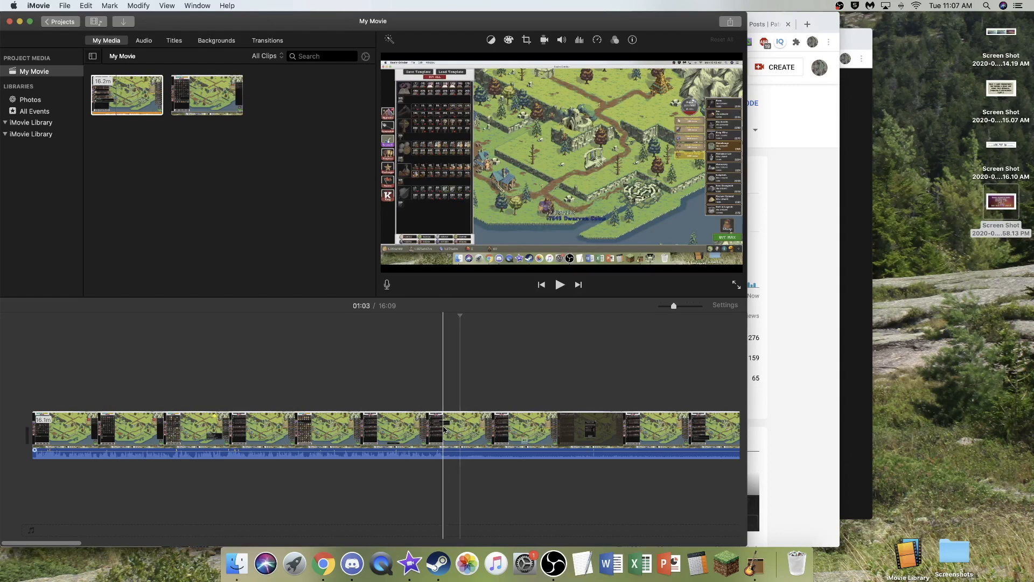
click(443, 429)
key(super+b)
- Skim the quiet section after the 01:01 split and play part of it to check for commentary
scroll(458, 428, right, 3)
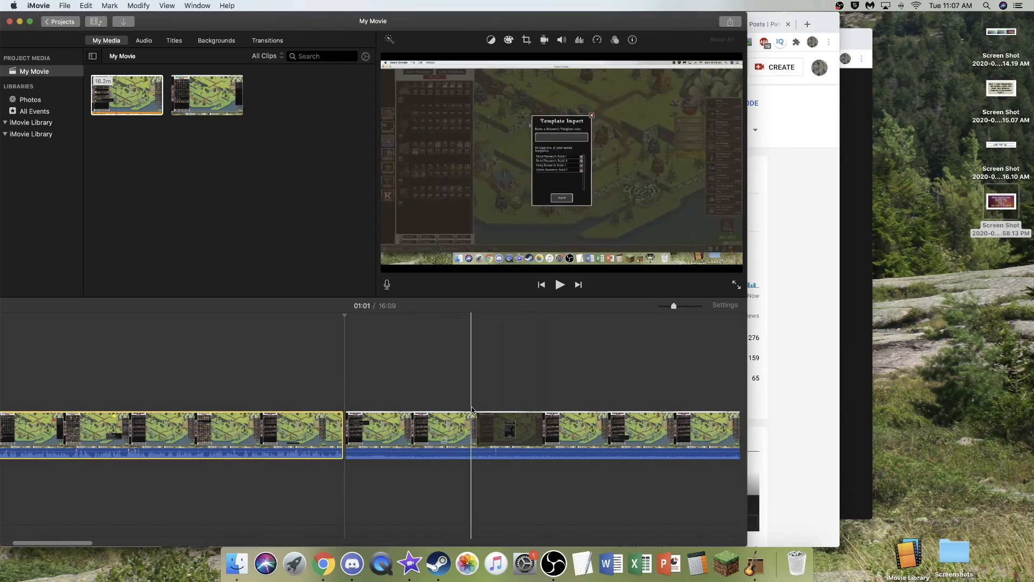
scroll(484, 414, right, 3)
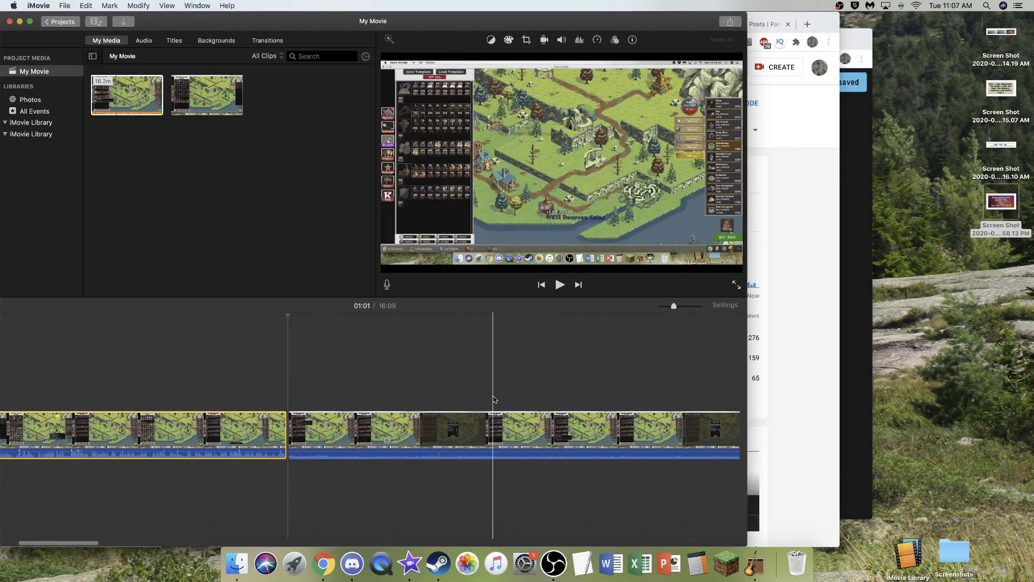
scroll(521, 399, right, 3)
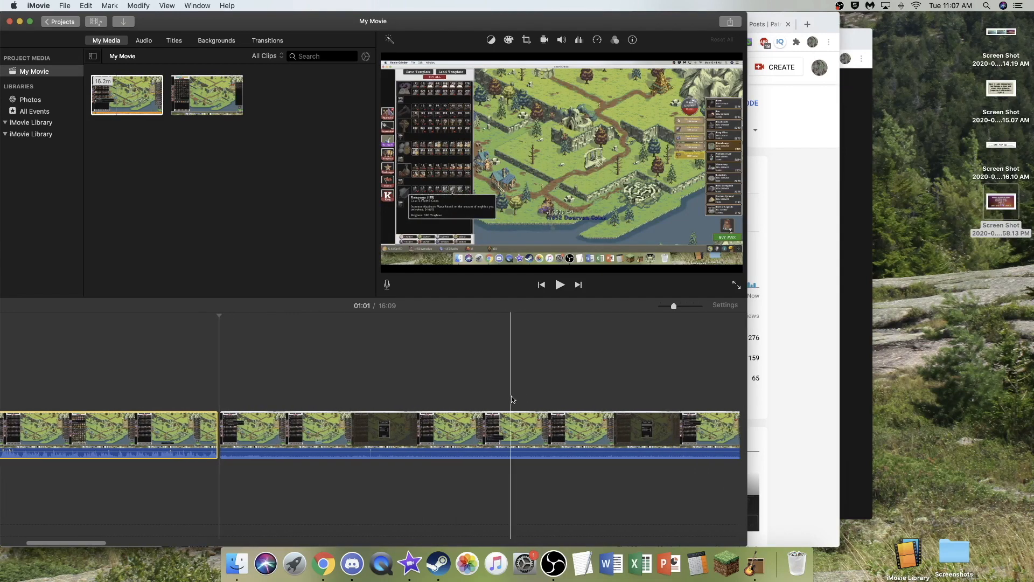
scroll(468, 394, right, 8)
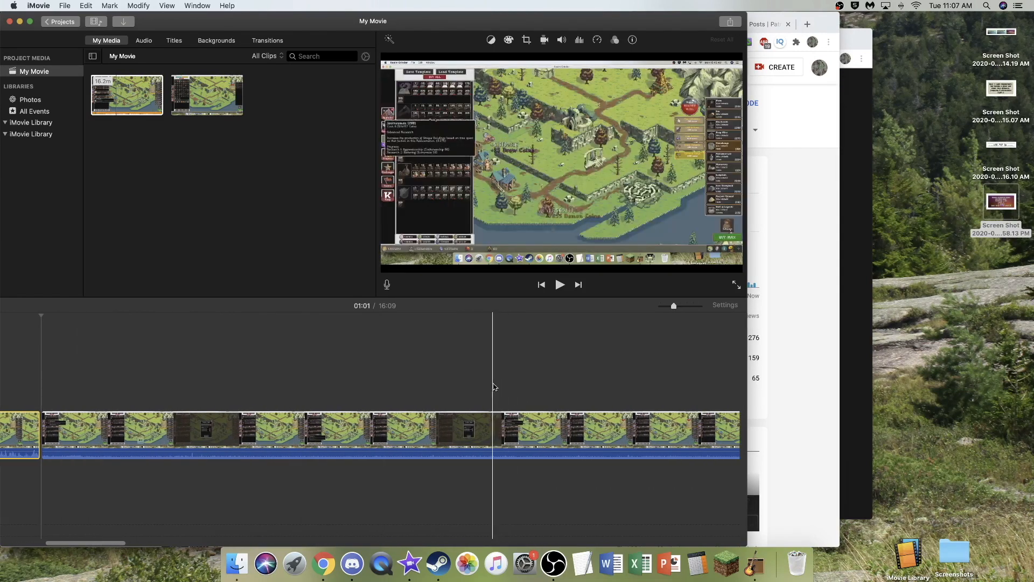
scroll(346, 390, right, 5)
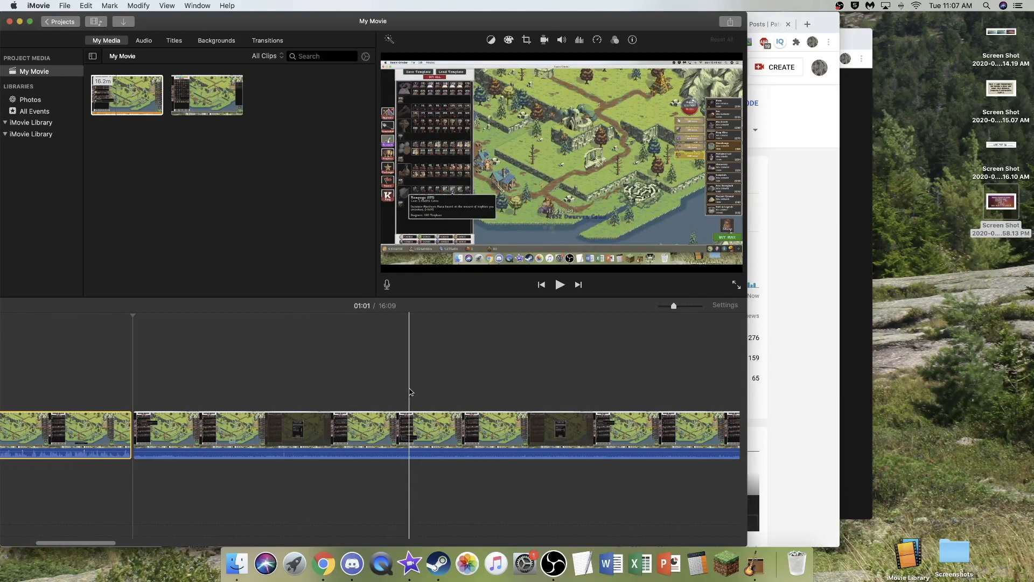
scroll(411, 386, right, 5)
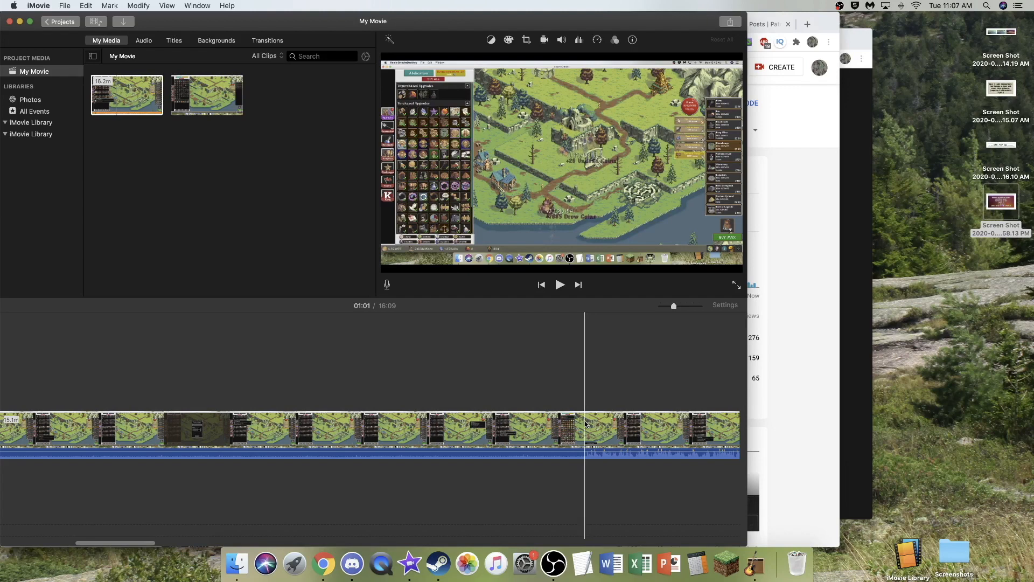
scroll(322, 388, left, 3)
scroll(302, 392, left, 5)
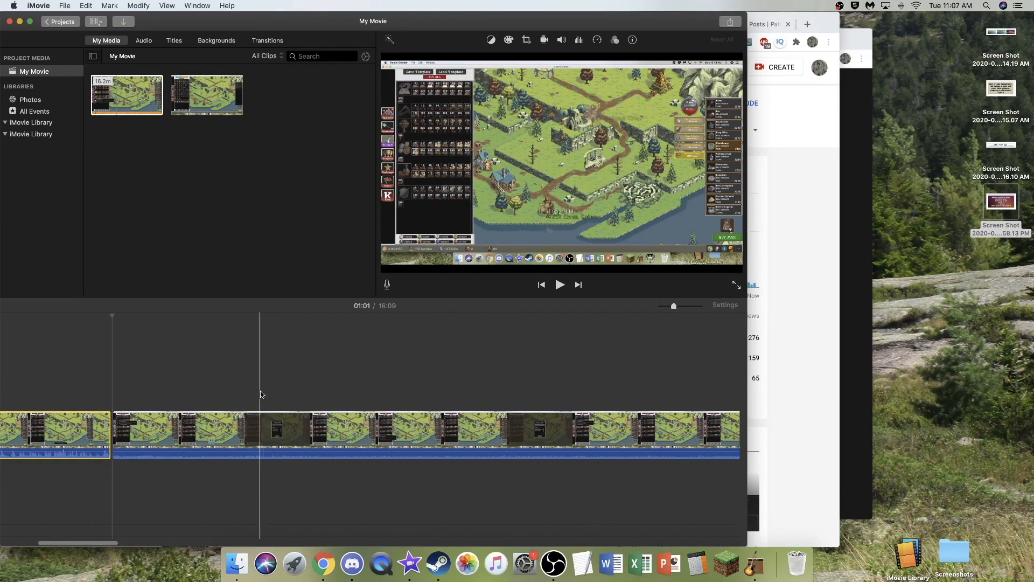
click(260, 383)
key(space)
click(258, 384)
key(space)
- Split the clip where the loud audio resumes and delete the quiet section of about two minutes before it
scroll(347, 373, right, 10)
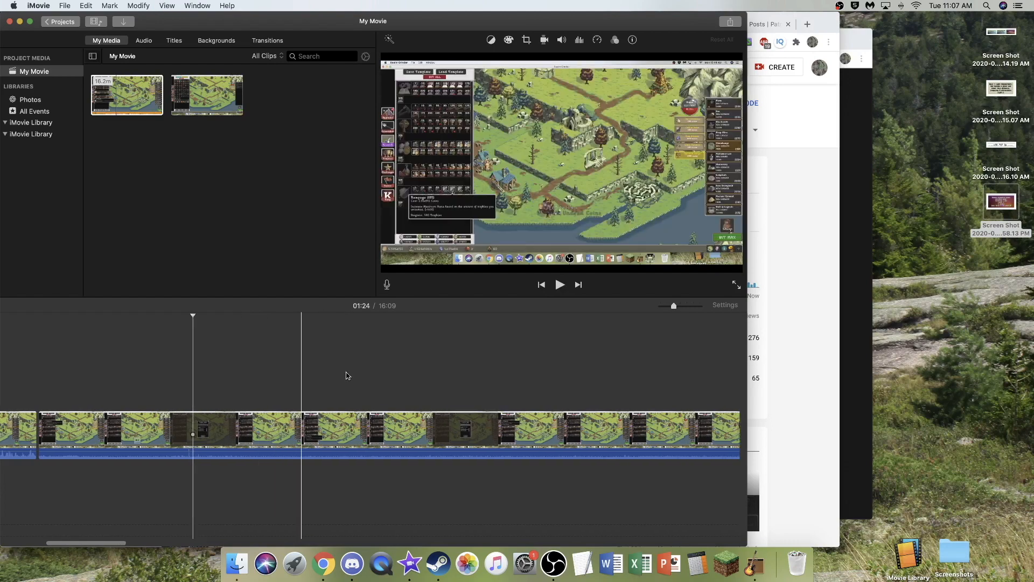
scroll(348, 374, right, 5)
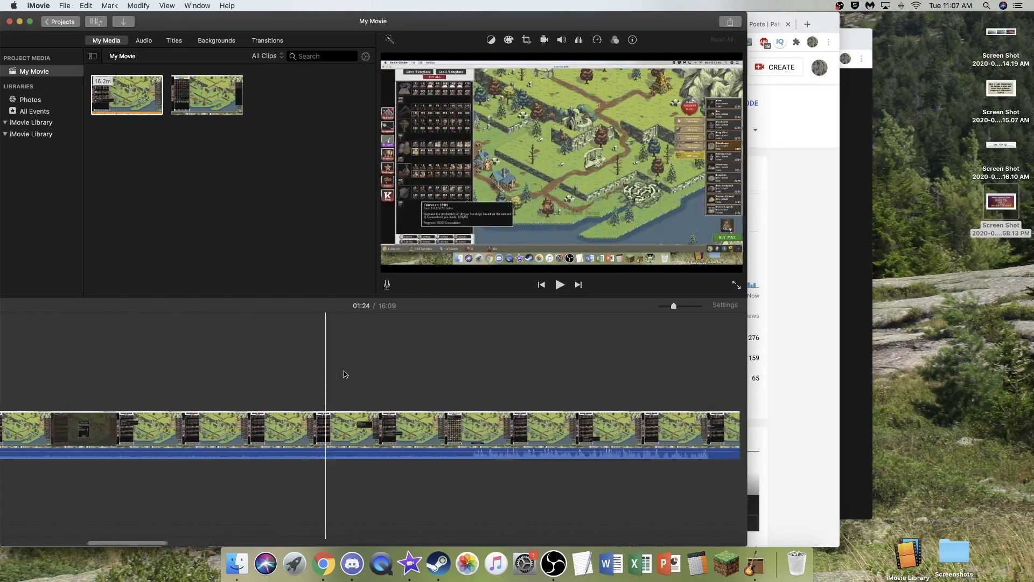
click(468, 437)
key(super+b)
key(Delete)
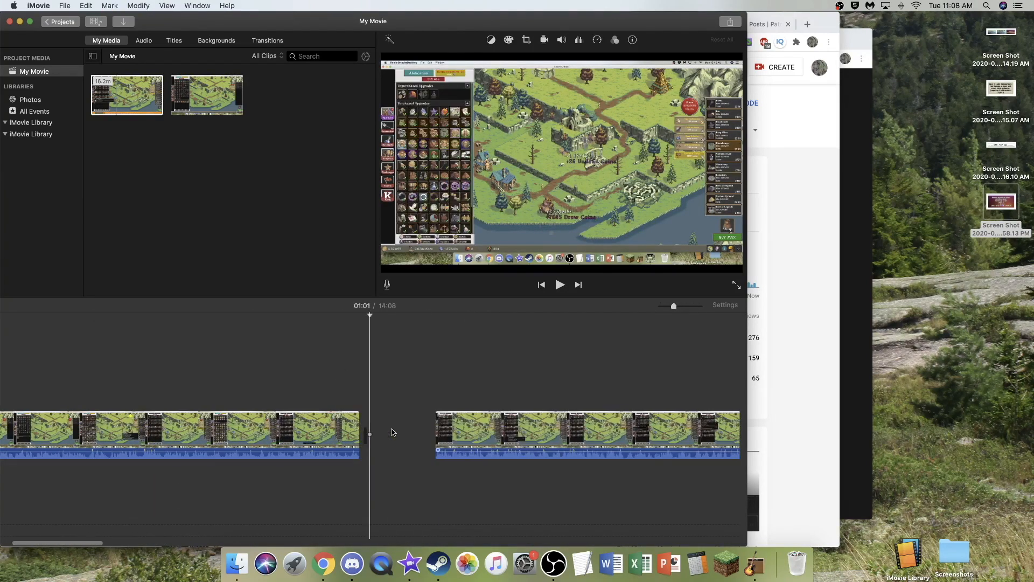
- Split the clip at 01:48 and again where the loud audio resumes, and delete the quiet section of about 1.1 minutes between
scroll(542, 388, right, 3)
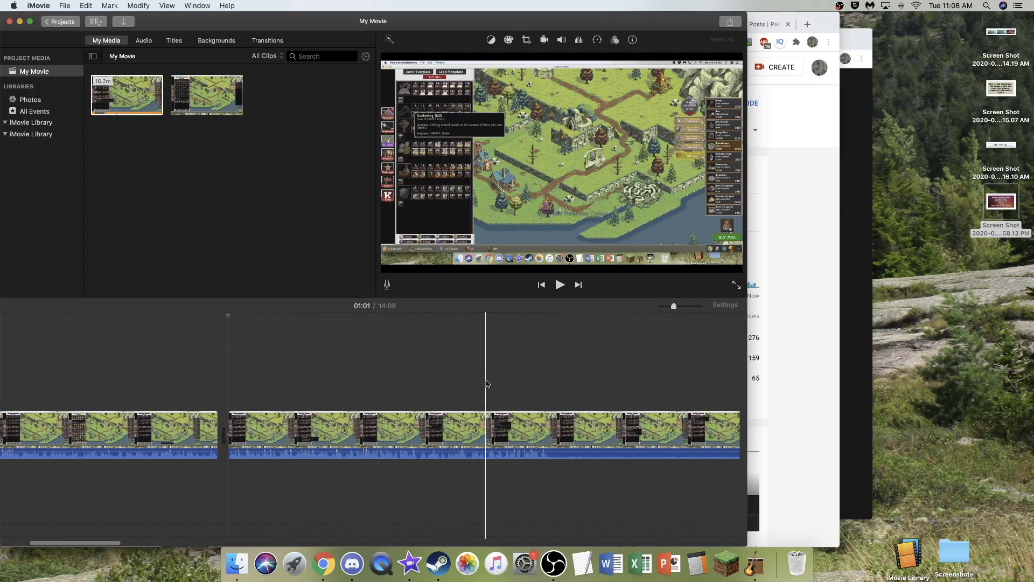
key(space)
scroll(527, 387, right, 3)
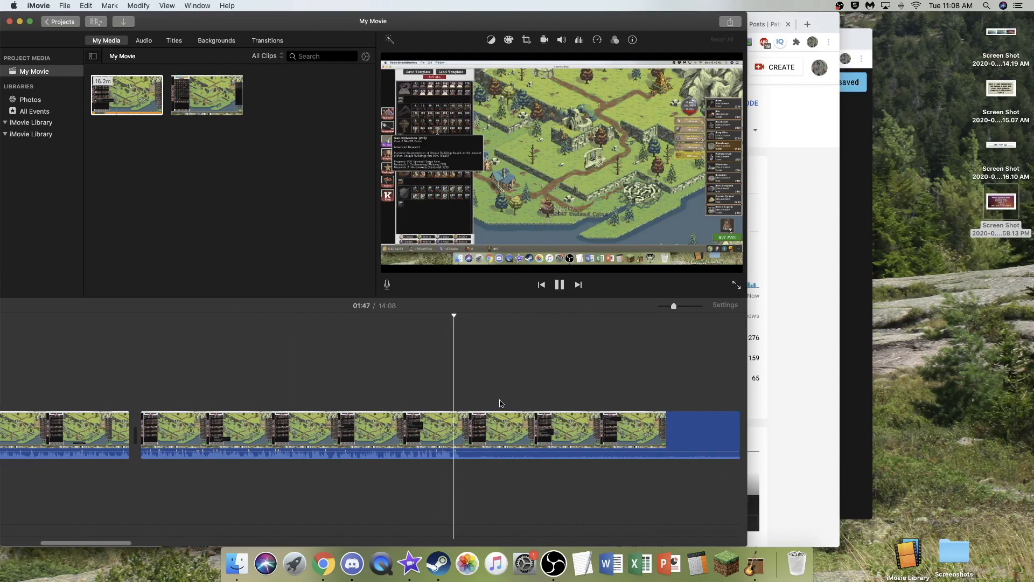
key(space)
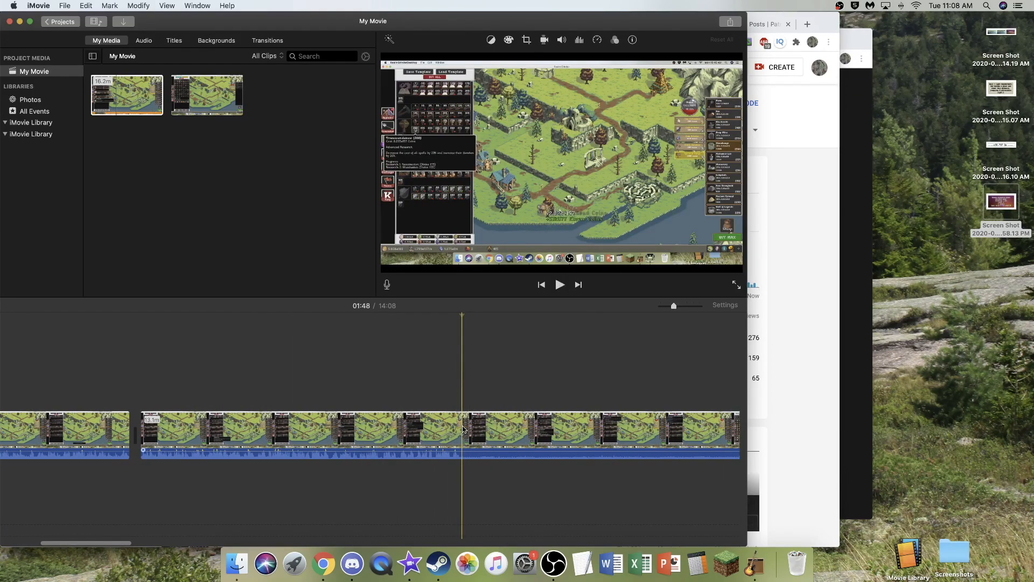
scroll(570, 370, right, 15)
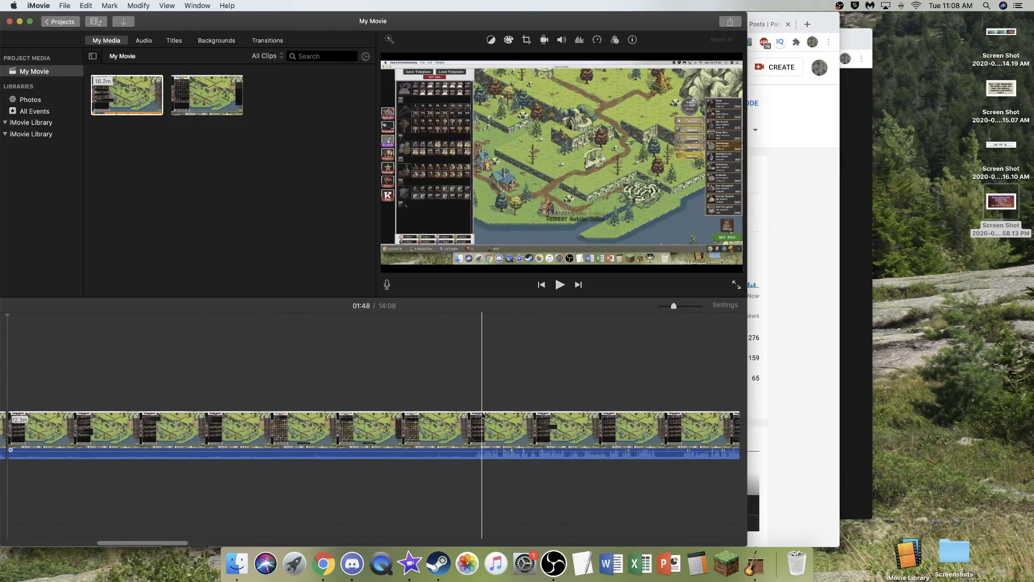
key(cmd+b)
click(394, 419)
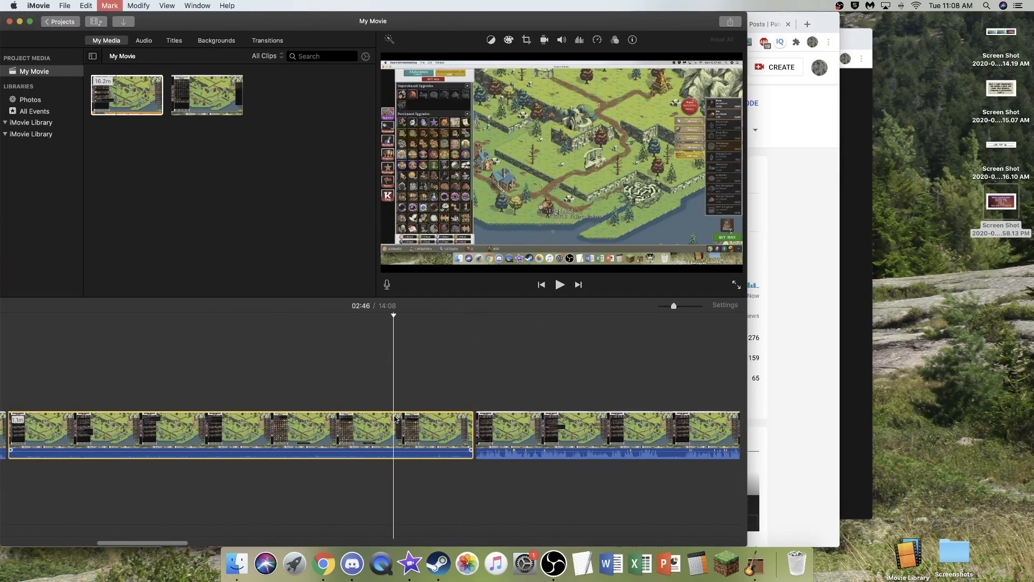
key(Delete)
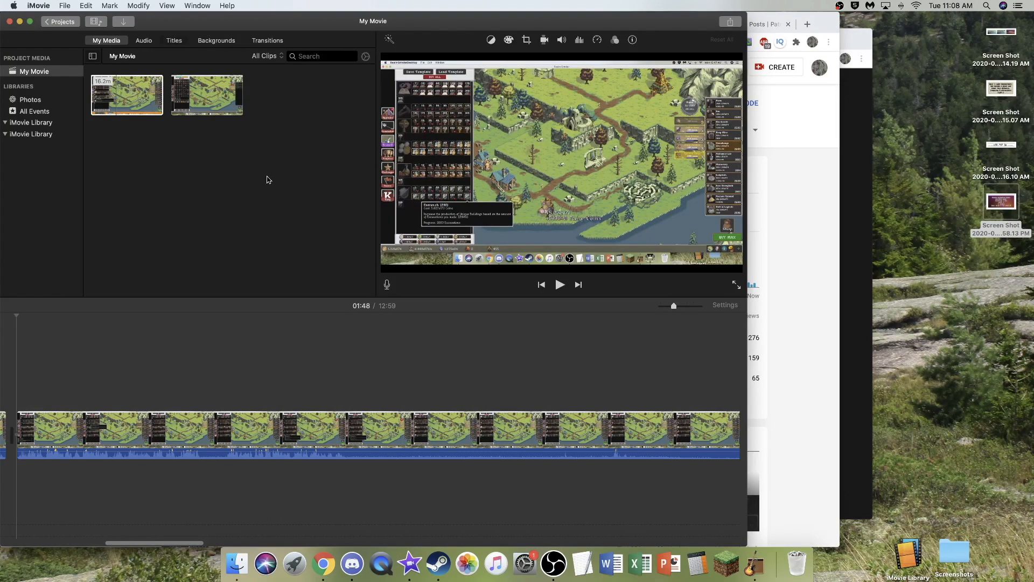
- Browse the available title styles and return to the project's media
click(174, 41)
scroll(291, 249, down, 2)
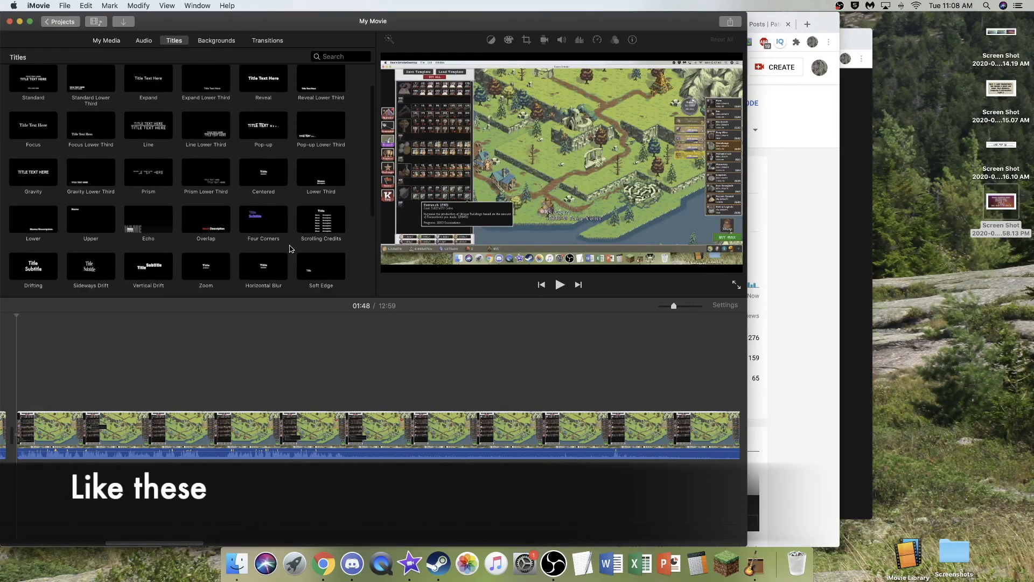
scroll(289, 249, down, 3)
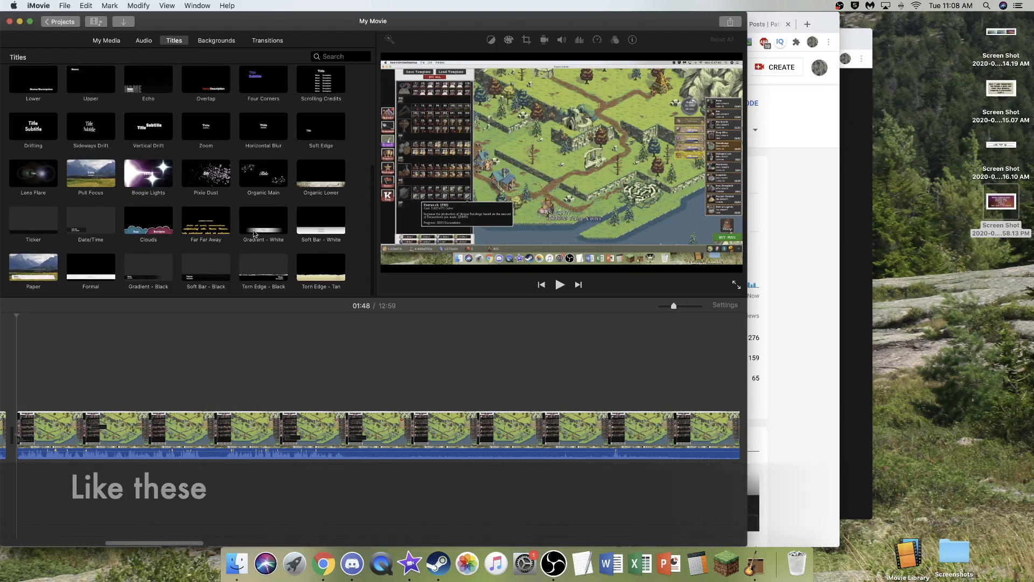
key(super+1)
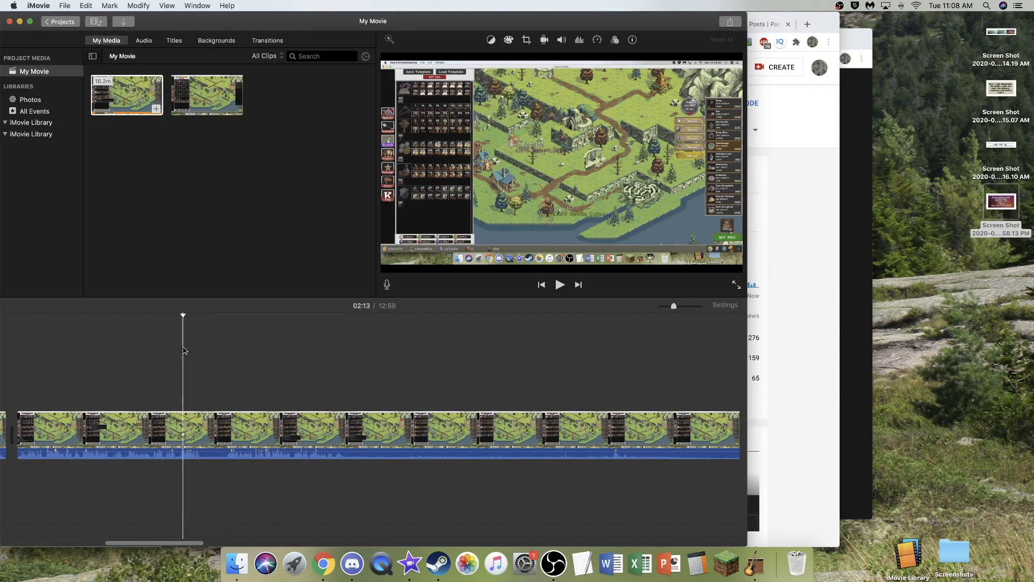
- Play from 02:13, split the clip at 02:16 and again shortly after, and delete the pause of about 3 seconds
key(space)
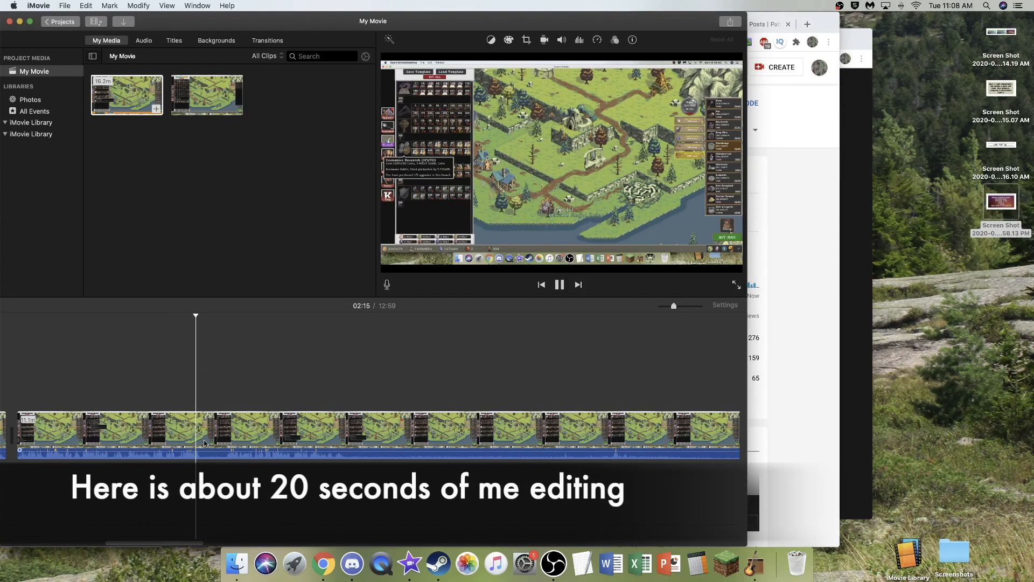
key(super+b)
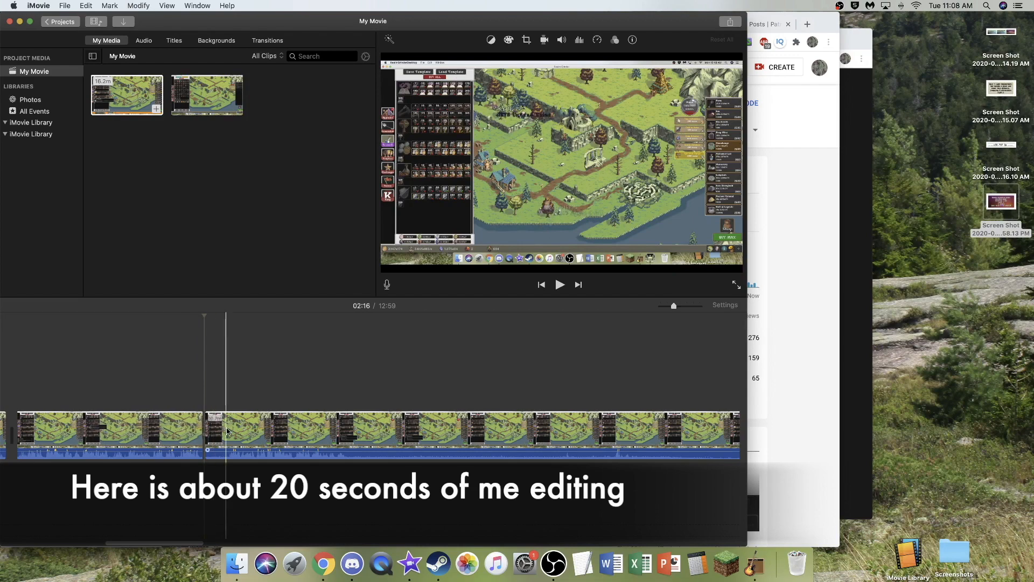
key(super+b)
click(221, 429)
key(Delete)
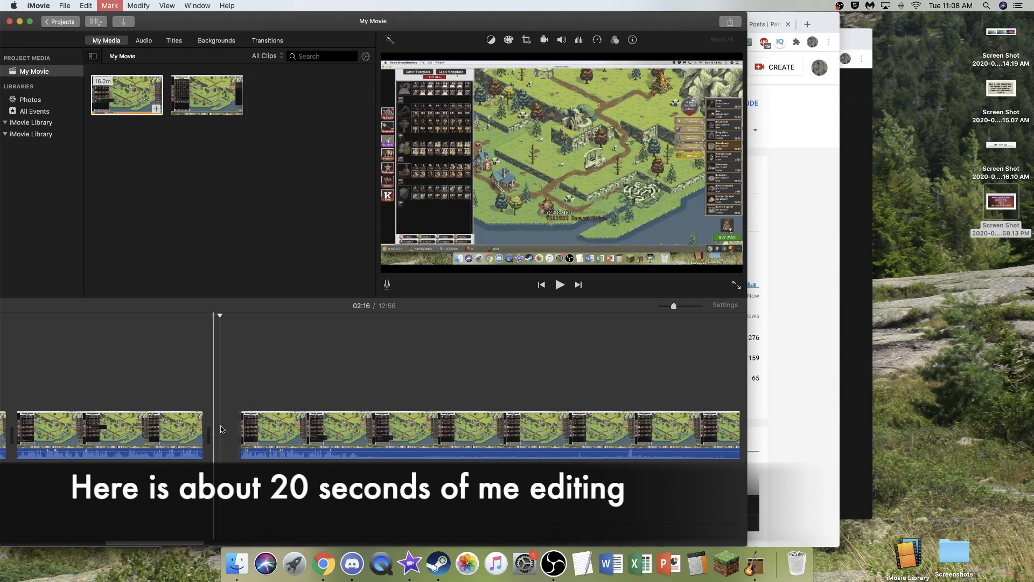
- Play the remaining clip from around 02:30 and split it at 02:34, where the loud audio ends
scroll(228, 422, right, 2)
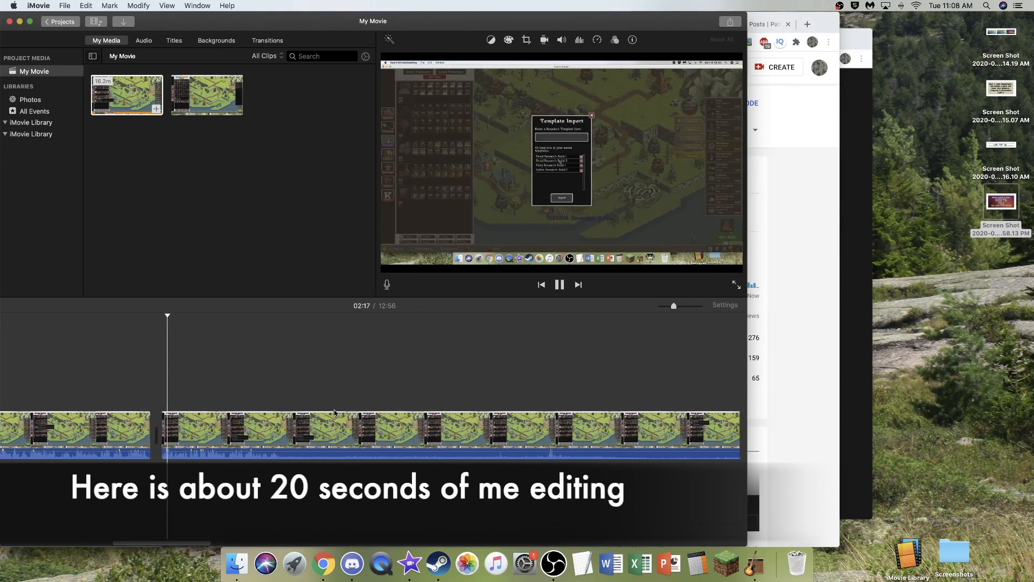
click(259, 386)
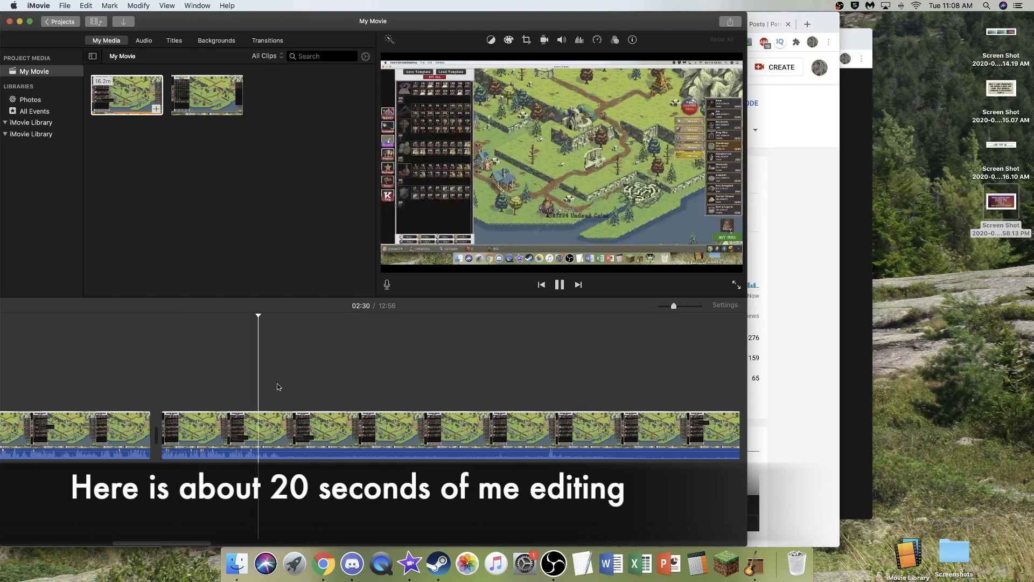
scroll(319, 387, right, 1)
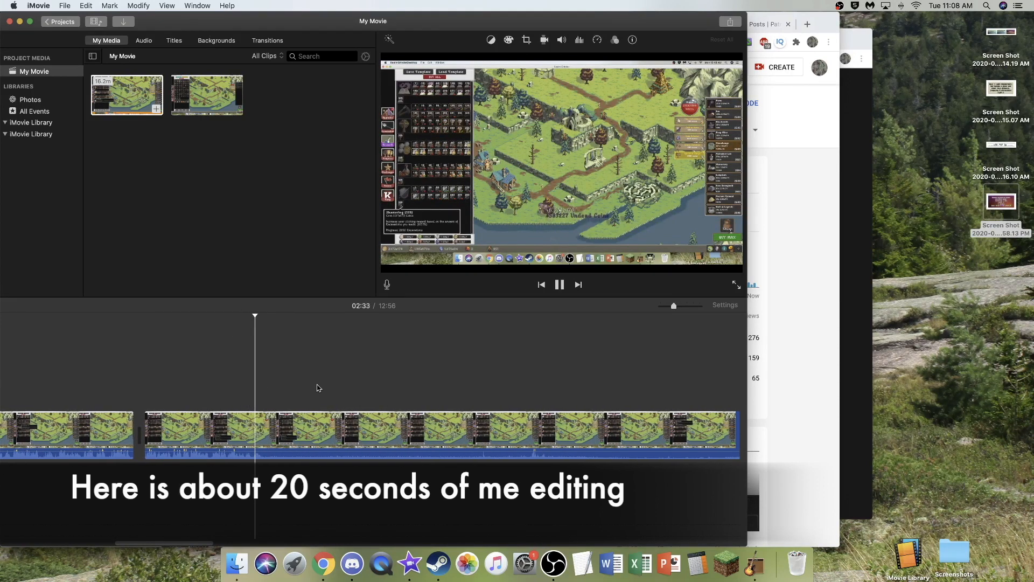
key(space)
key(super+b)
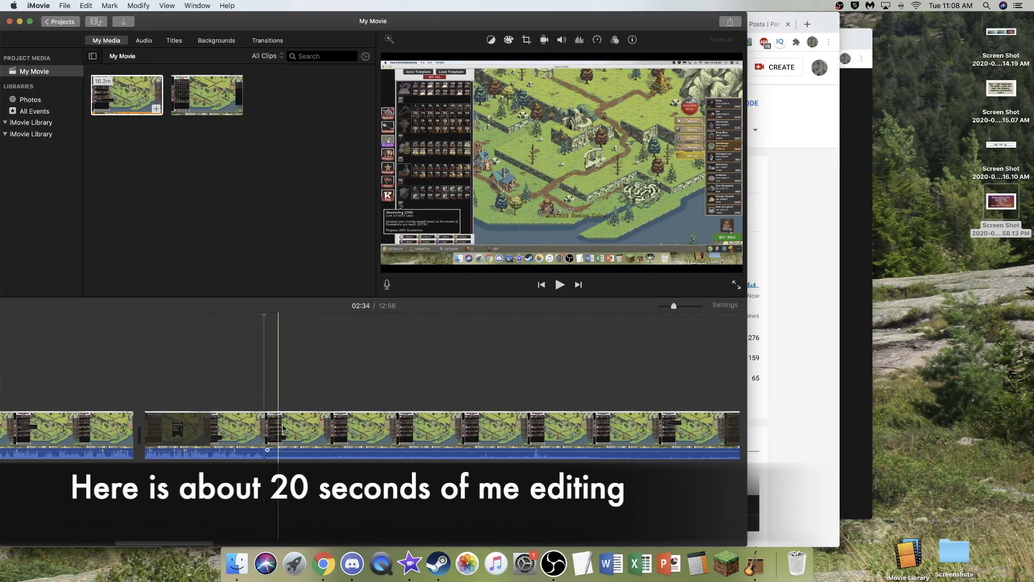
- Skim the quiet section after the 02:34 split and play the small audio peak around 03:13 to check for commentary
scroll(312, 421, right, 2)
scroll(313, 422, left, 1)
scroll(313, 422, right, 10)
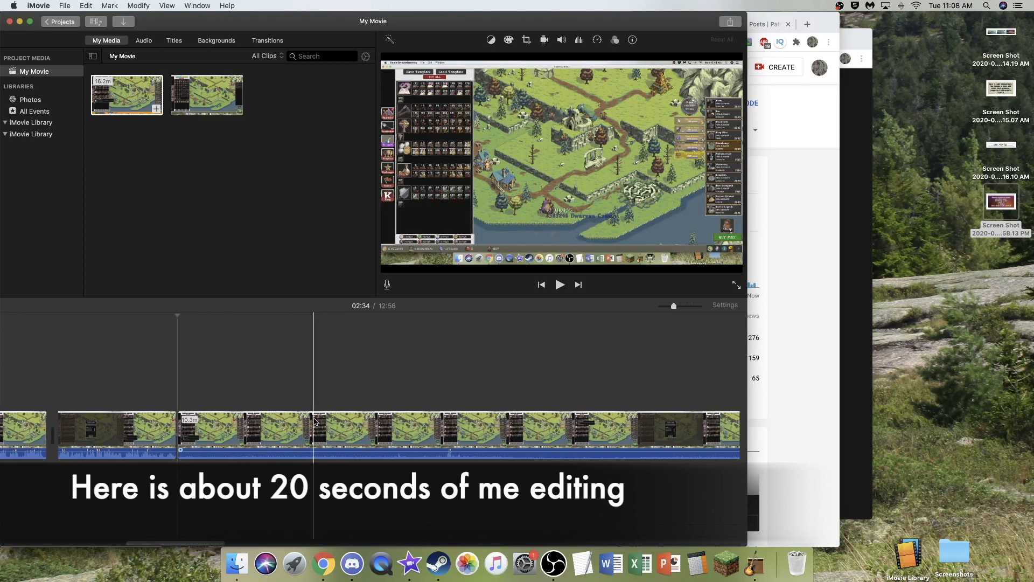
scroll(377, 426, right, 12)
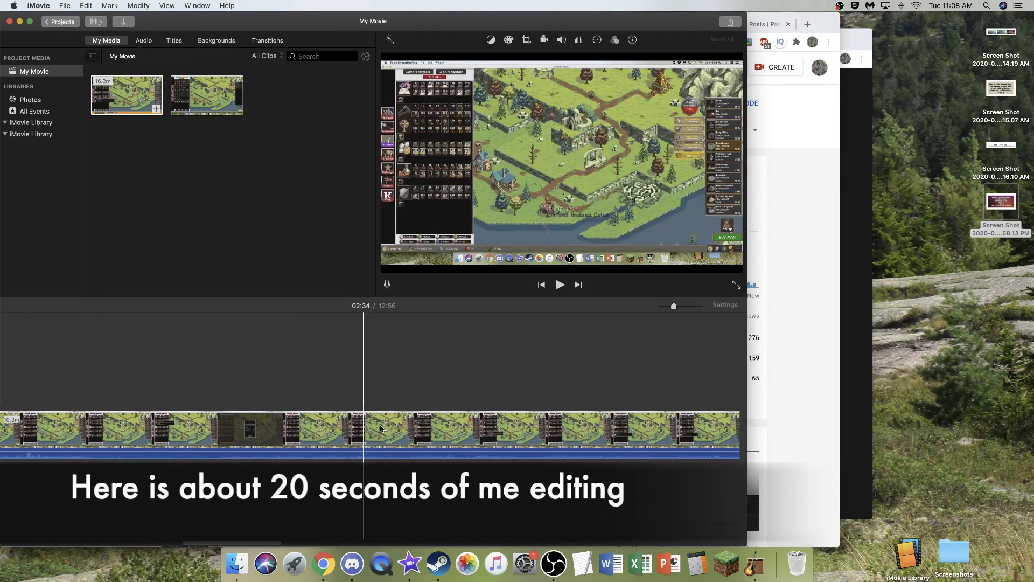
scroll(380, 417, left, 11)
scroll(381, 420, left, 6)
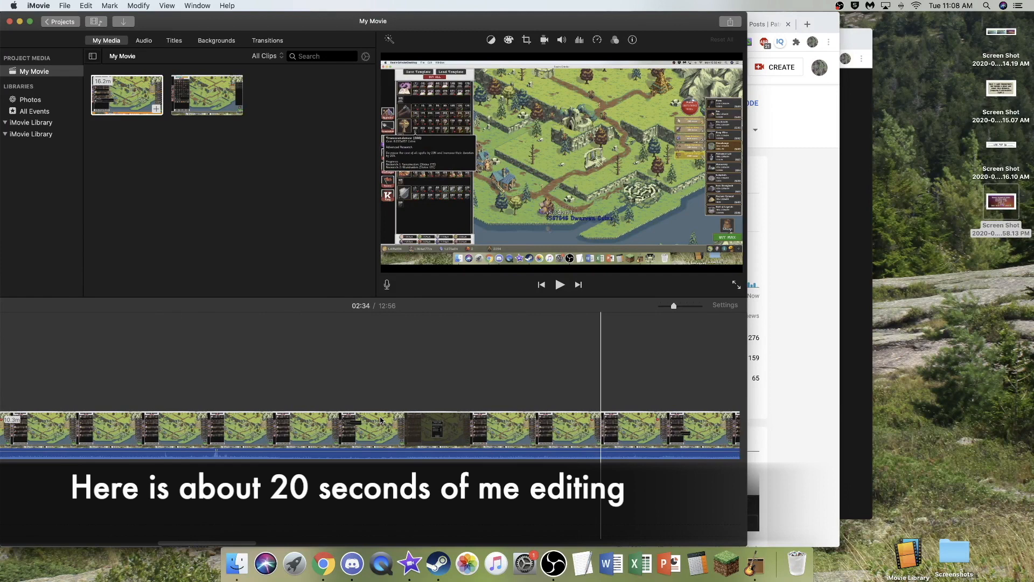
key(space)
key(space)
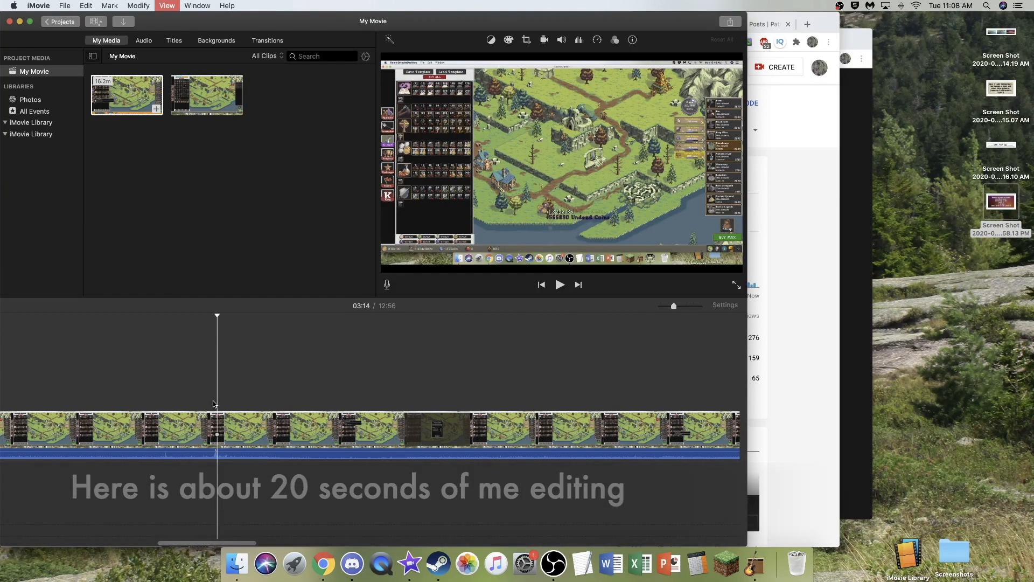
click(210, 404)
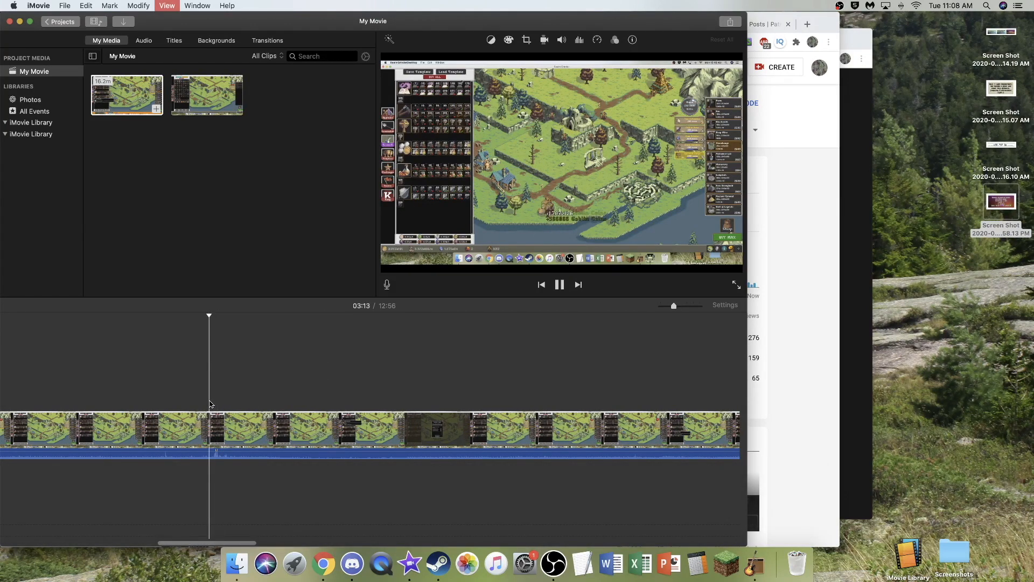
key(space)
- Play around 05:15, split the clip at 05:21 where the loud audio resumes, and delete the quiet section back to 02:34
scroll(360, 412, right, 5)
scroll(360, 412, right, 10)
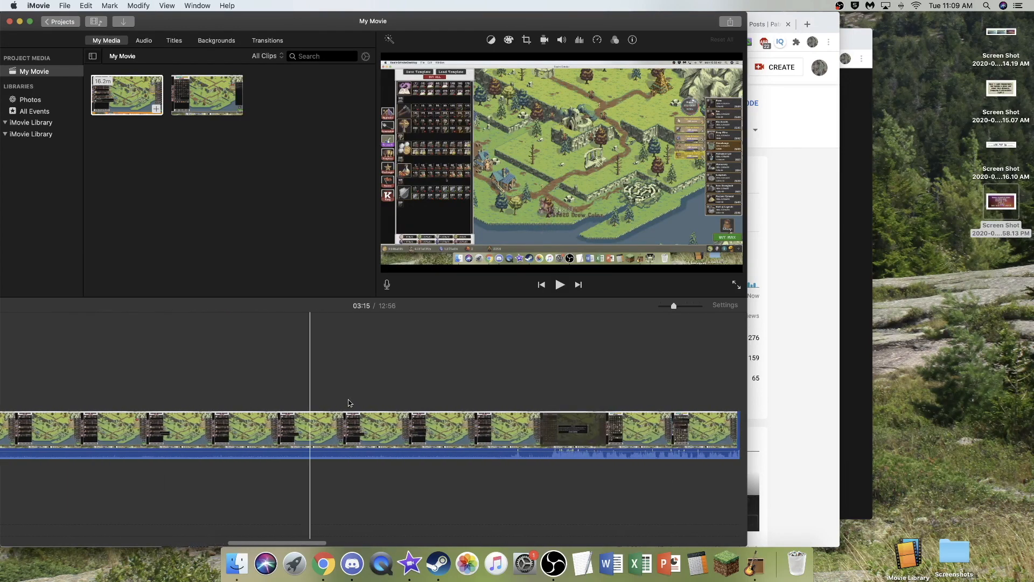
click(446, 416)
key(space)
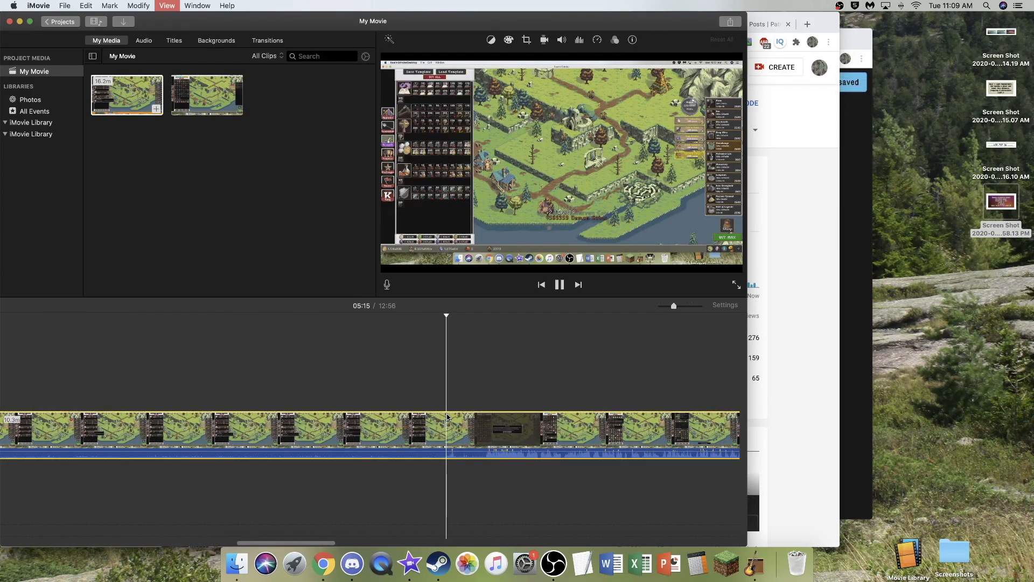
key(space)
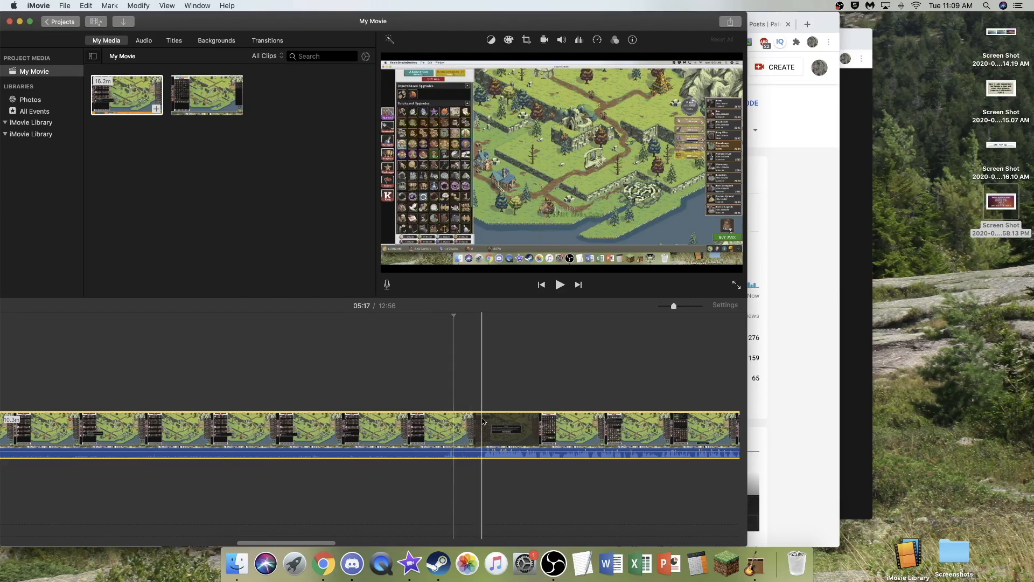
key(super+b)
scroll(392, 423, left, 2)
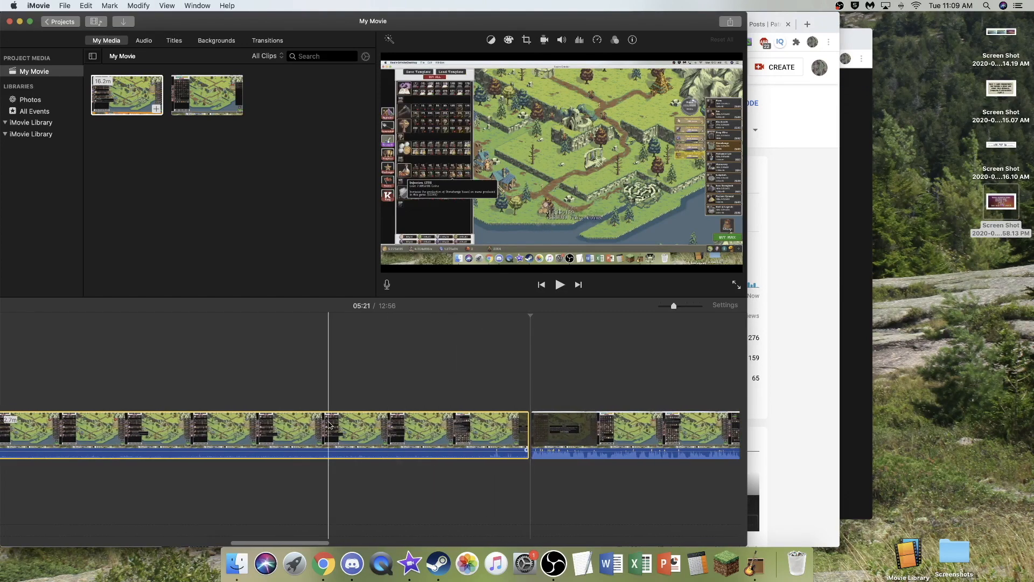
key(Delete)
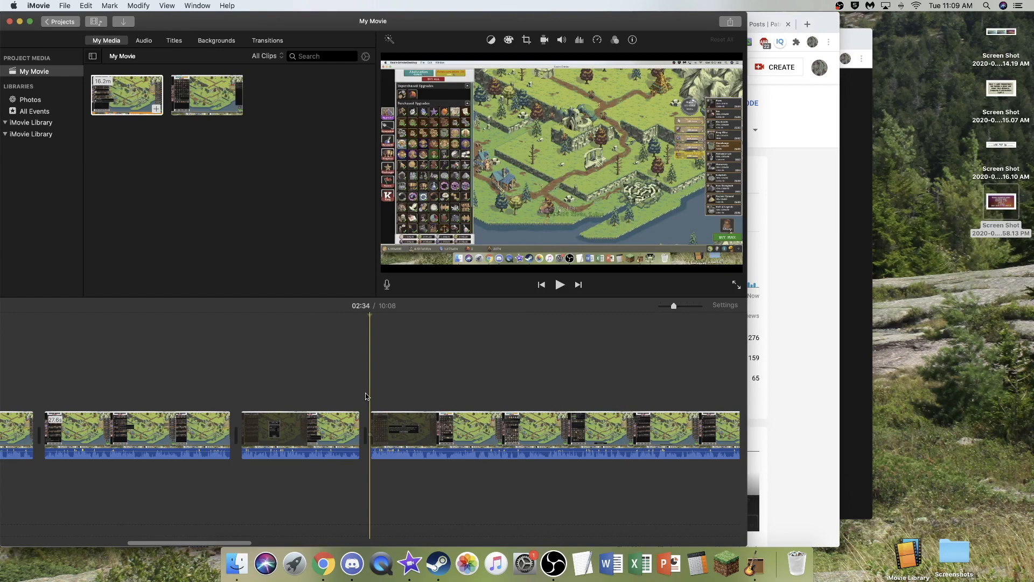
- Split the clip at about 04:49 and again a few seconds after it, isolating the short pause in the commentary
scroll(366, 395, right, 3)
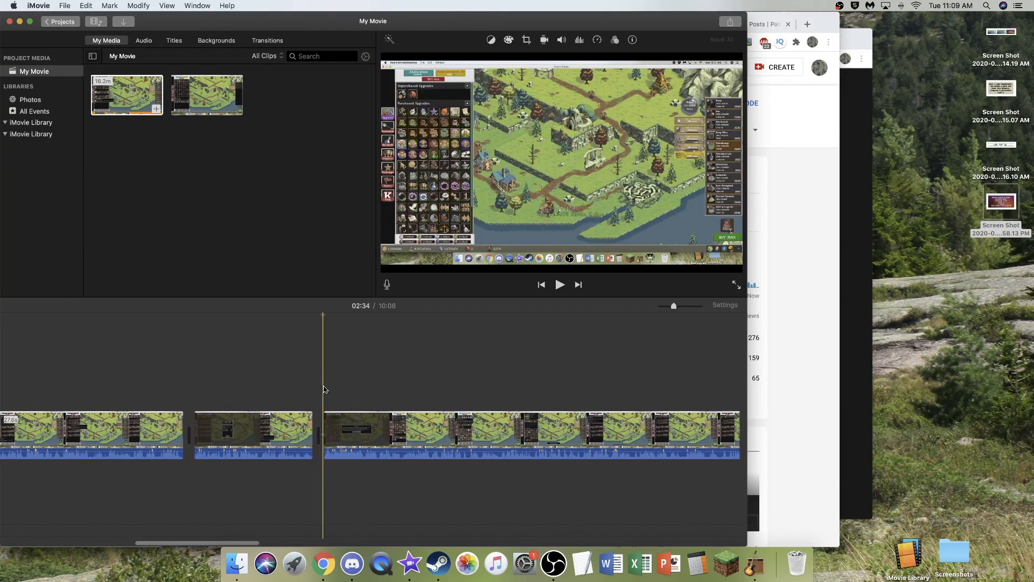
scroll(411, 386, right, 8)
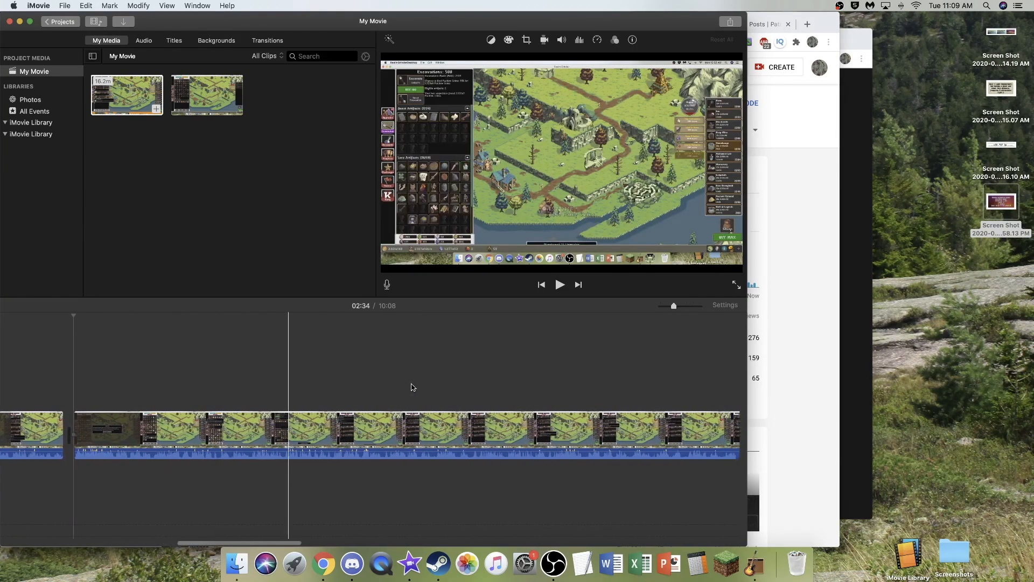
scroll(413, 388, right, 1)
key(space)
key(space)
key(super+b)
key(space)
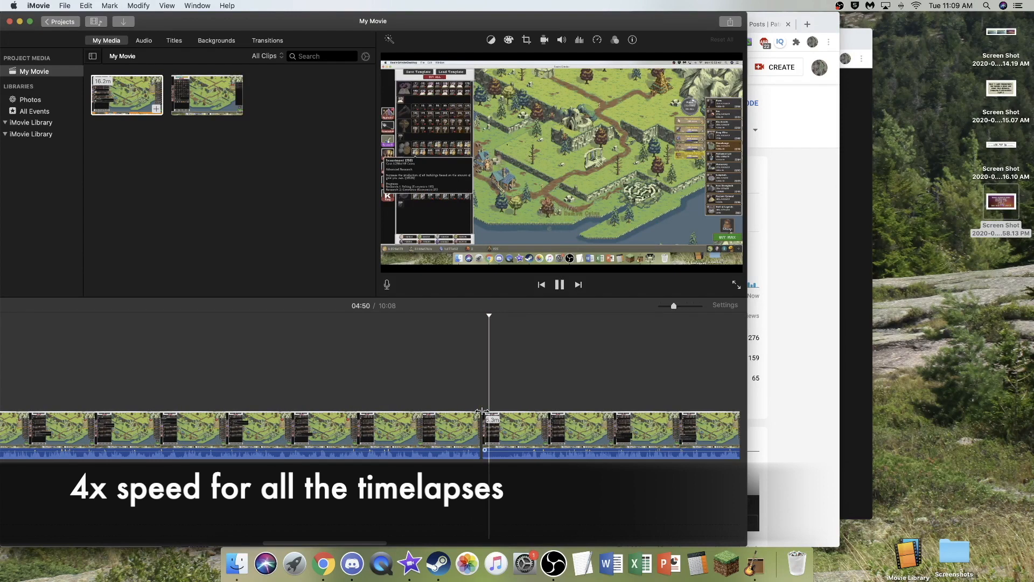
scroll(482, 412, right, 2)
click(461, 430)
key(space)
key(super+b)
click(453, 430)
key(BackSpace)
key(super+z)
- Split the isolated pause again just before its end, delete the first part of about 4 seconds, and play back the join
mouse_move(674, 305)
mouse_down()
mouse_move(700, 306)
mouse_move(689, 309)
mouse_up()
click(487, 431)
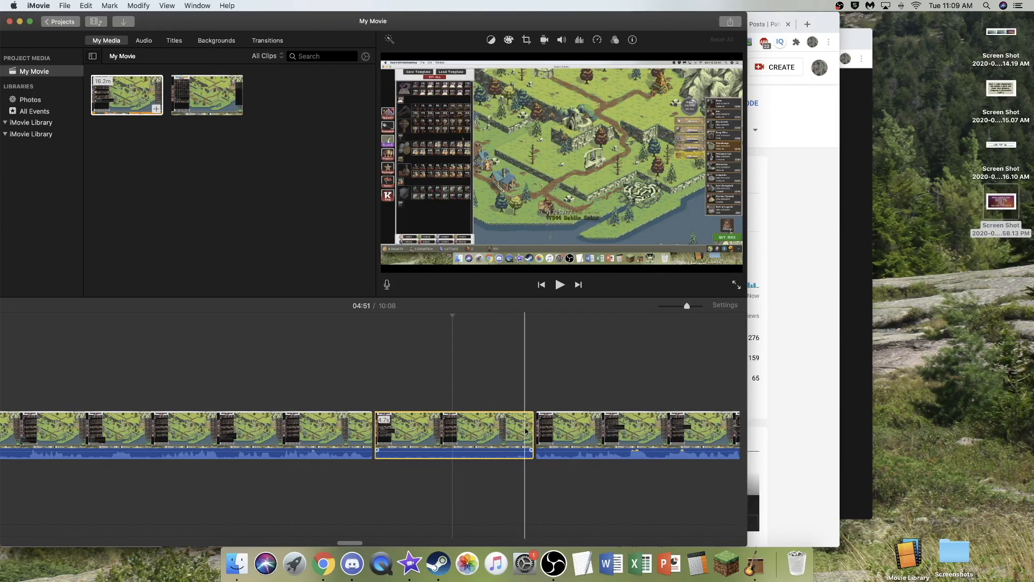
key(super+b)
click(501, 424)
key(BackSpace)
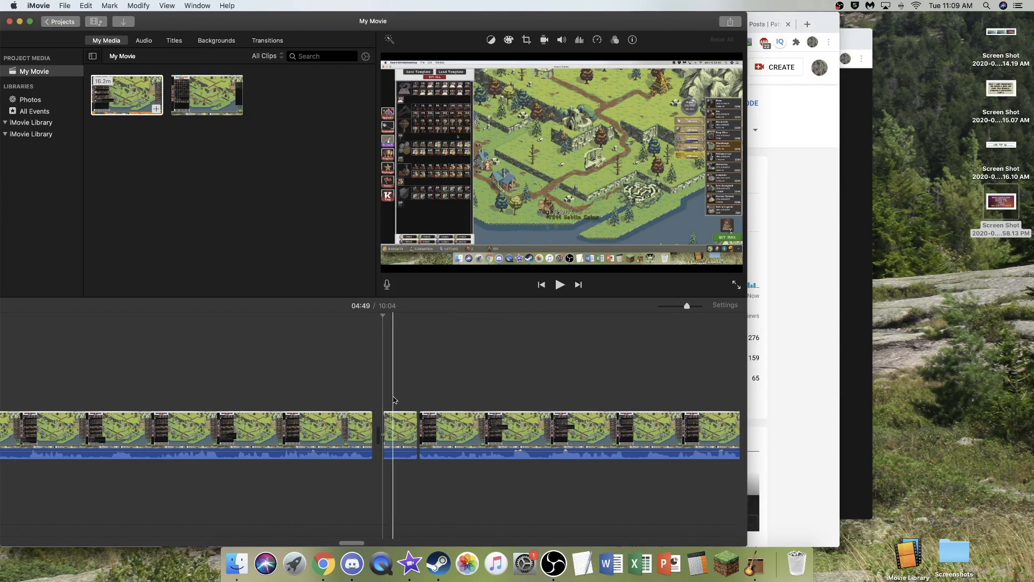
key(space)
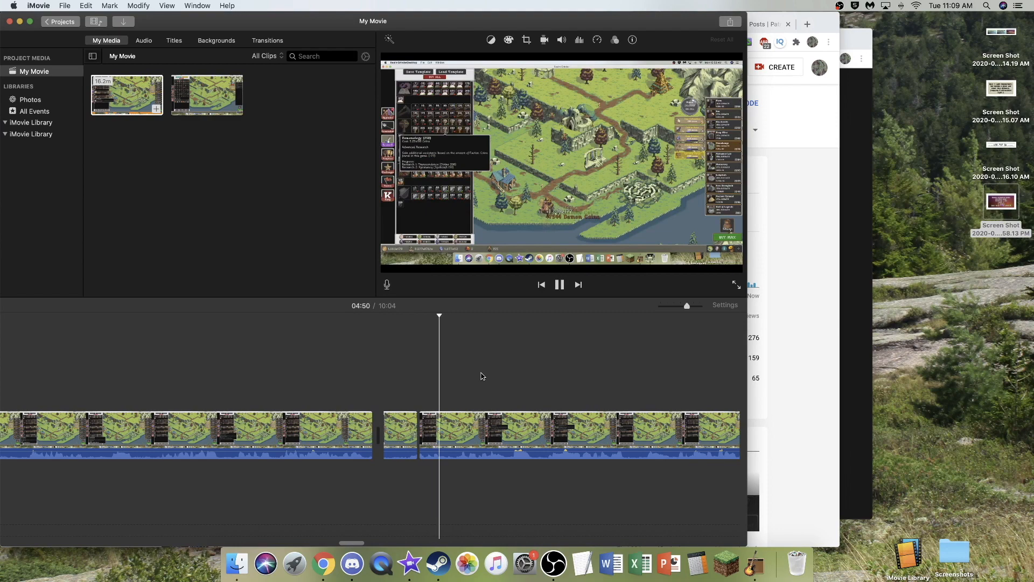
drag(687, 306, 673, 307)
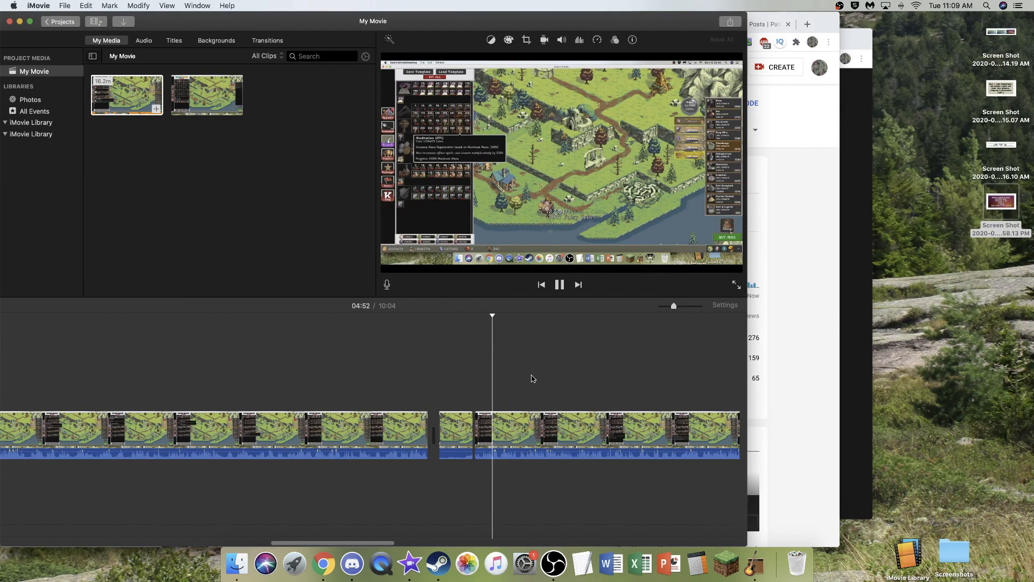
- Split the clip at 08:31, where the commentary stops, and again where it resumes, then delete the quiet stretch of about 40 seconds
scroll(532, 374, right, 3)
key(space)
scroll(534, 372, right, 8)
scroll(537, 371, right, 10)
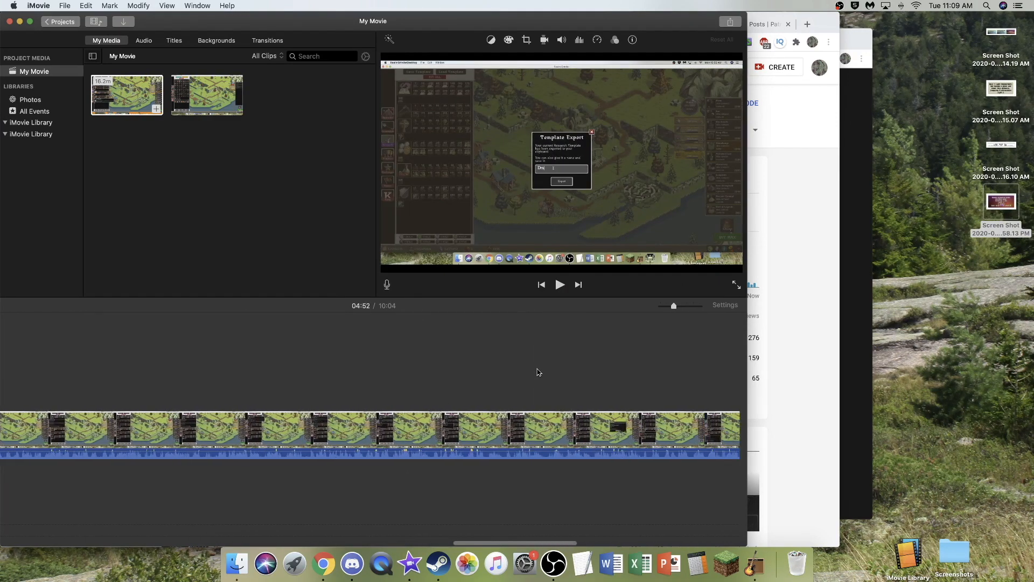
key(super+b)
scroll(512, 430, right, 5)
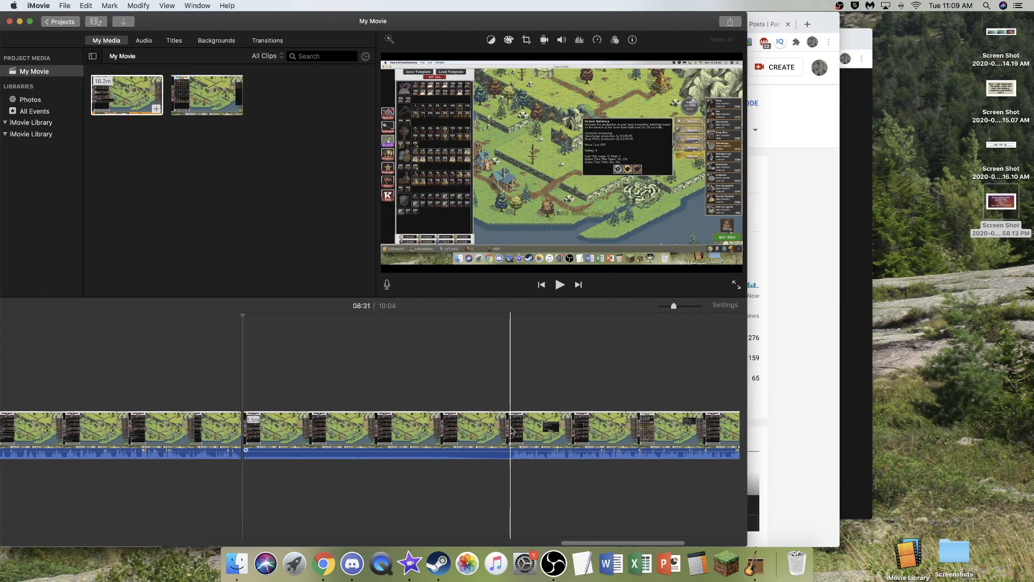
key(super+b)
click(431, 430)
key(Delete)
- Play near the end of the first recording, split it at 09:17, and delete the leftover piece after the split
click(496, 427)
key(space)
key(space)
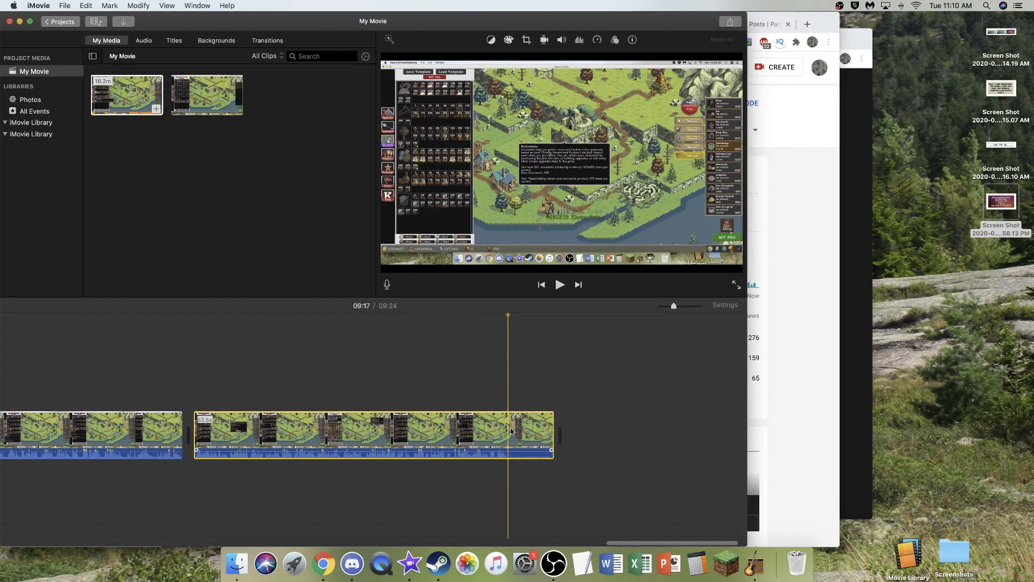
key(super+b)
click(522, 425)
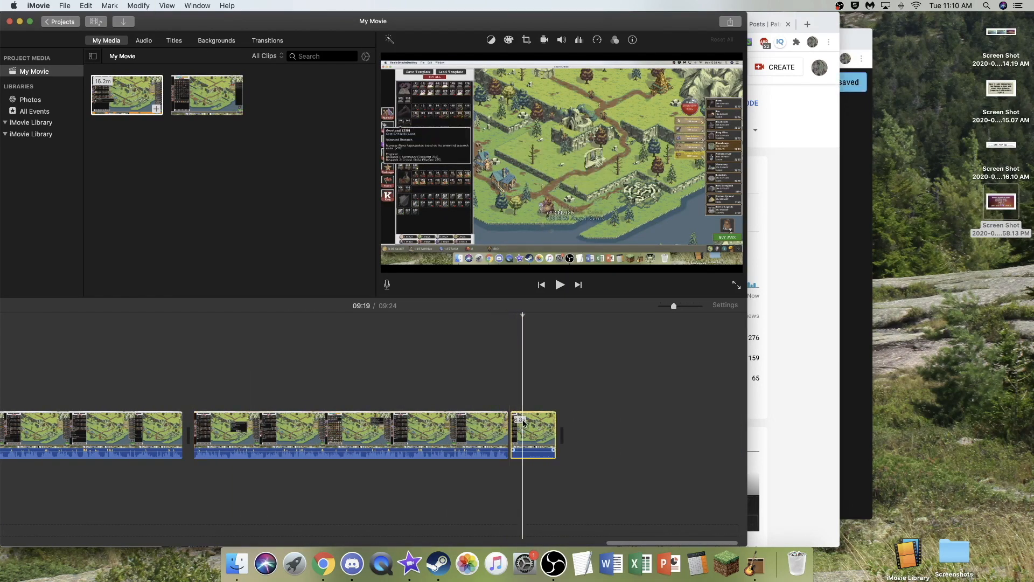
key(Delete)
- Add the second recording (7.7m) to the end of the timeline, split it shortly after its start, and delete the opening seconds
drag(207, 95, 599, 410)
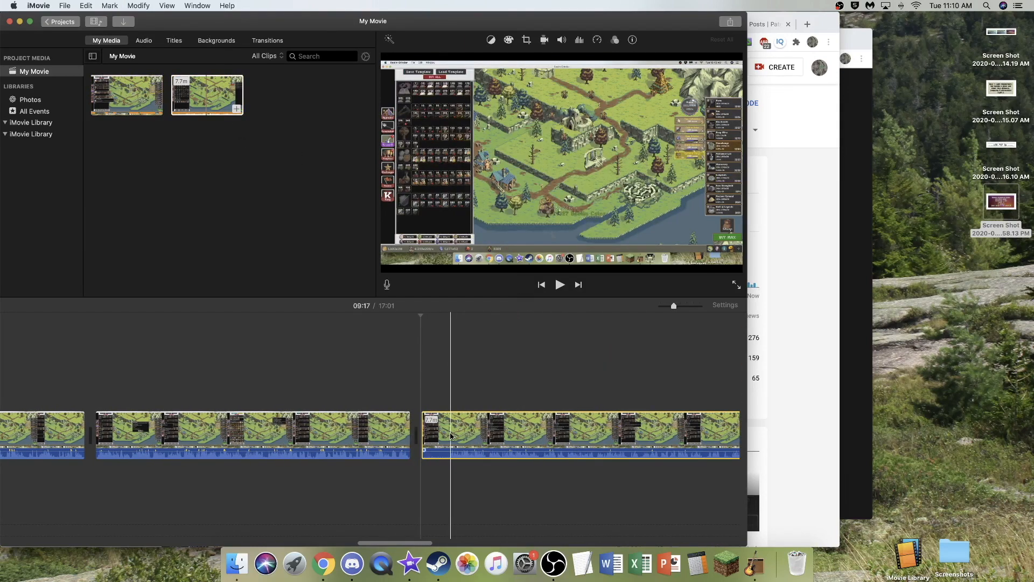
key(super+b)
click(438, 435)
key(Delete)
- Find the first quiet stretch in the second recording, split the clip at both its ends, and delete it
scroll(462, 425, right, 2)
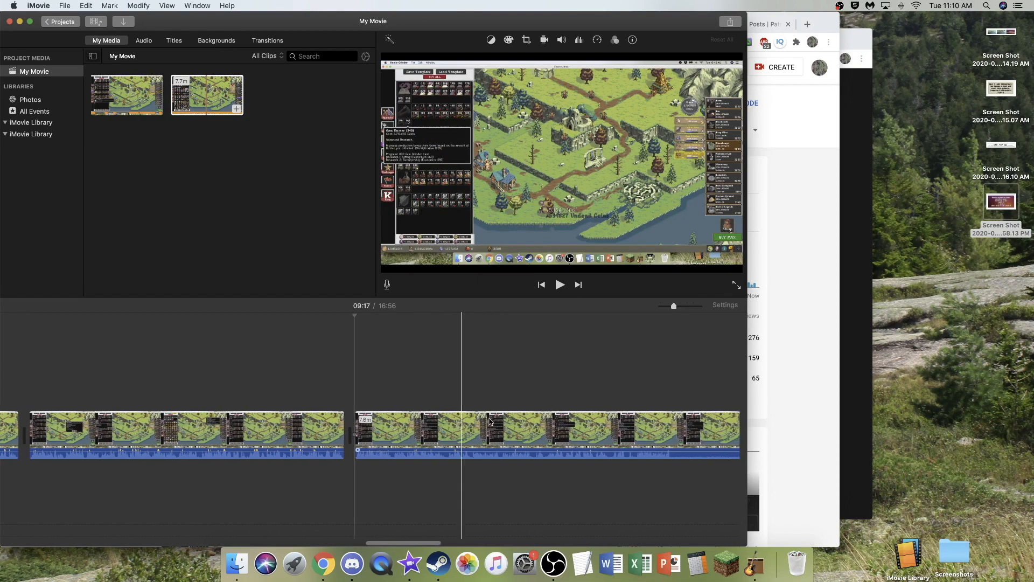
scroll(374, 404, right, 5)
key(space)
- Play at the next drop in commentary, split the clip on both sides of the silence, and delete that section
key(space)
key(super+b)
key(super+b)
click(569, 426)
key(Delete)
scroll(566, 426, right, 5)
- Play around 11:07 to 11:15 to locate the pause, split at 11:06 and where speech resumes, and delete the pause of about 6 seconds
key(space)
key(space)
key(super+b)
key(super+b)
click(536, 425)
key(Delete)
scroll(533, 424, right, 5)
click(463, 424)
key(space)
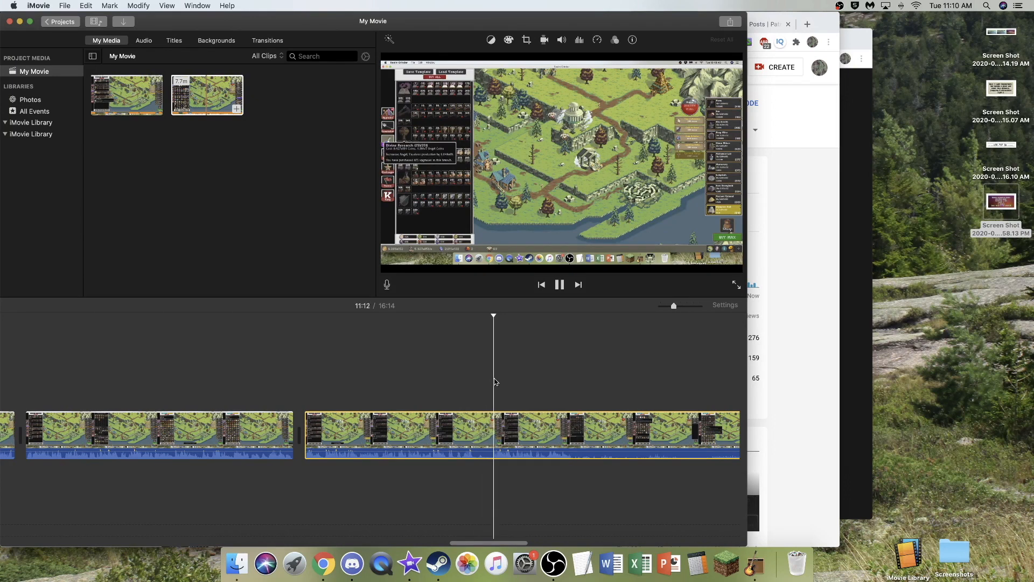
key(space)
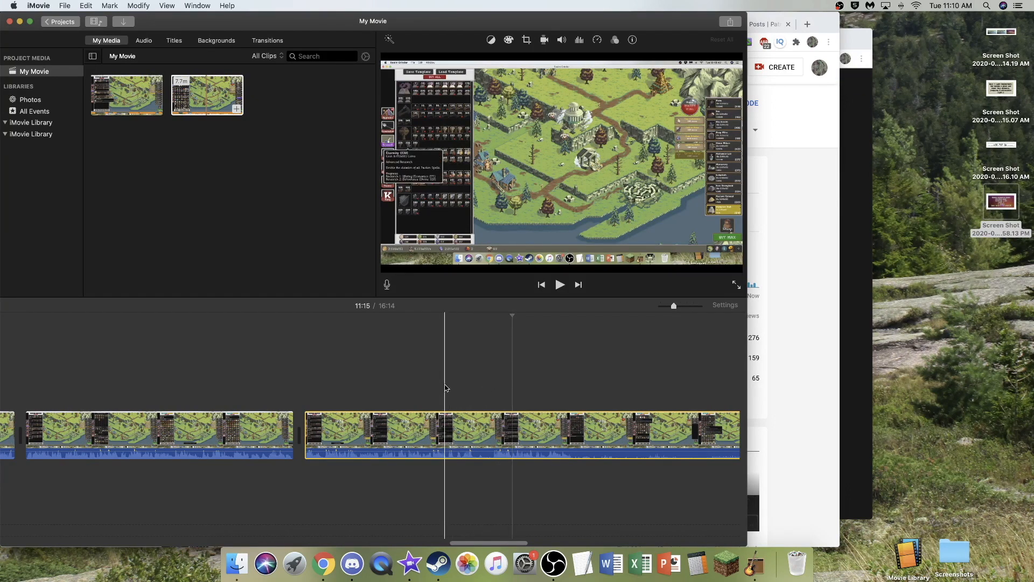
click(493, 385)
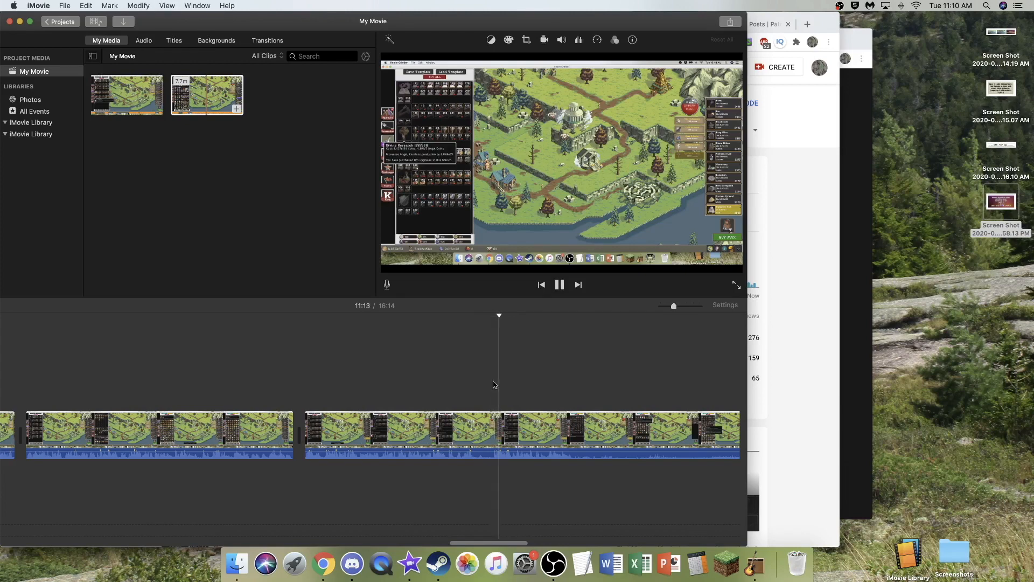
key(space)
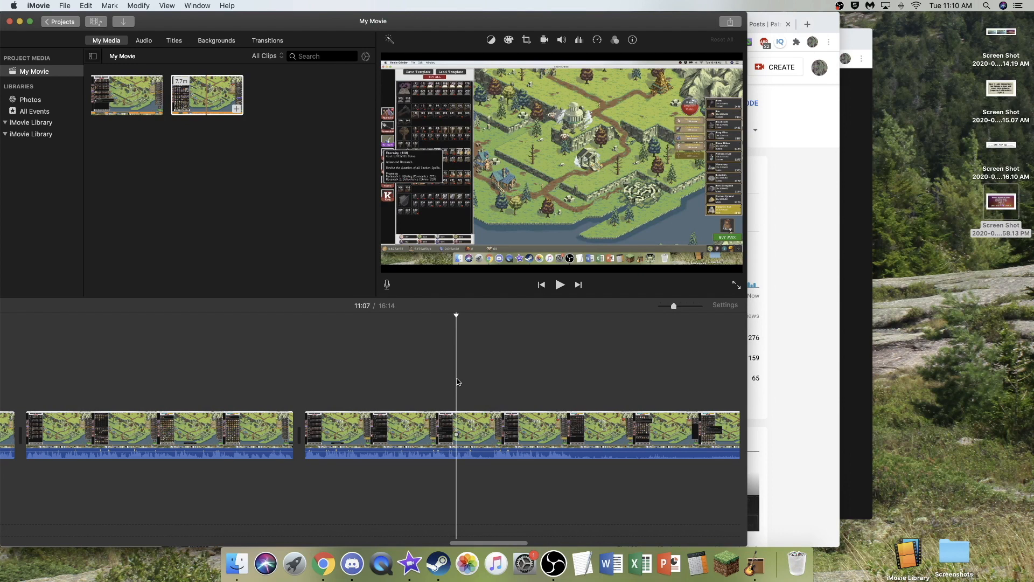
key(space)
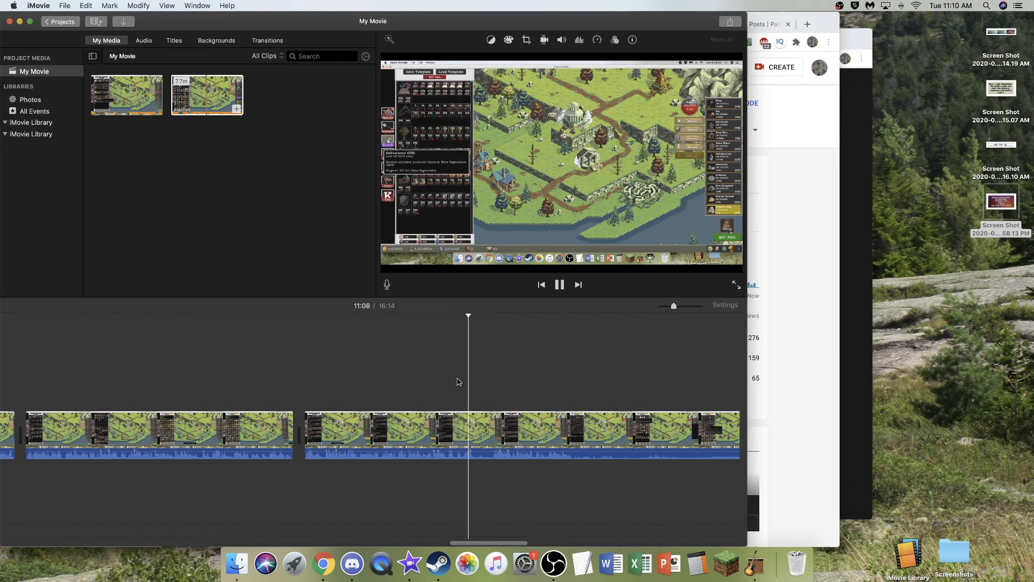
key(space)
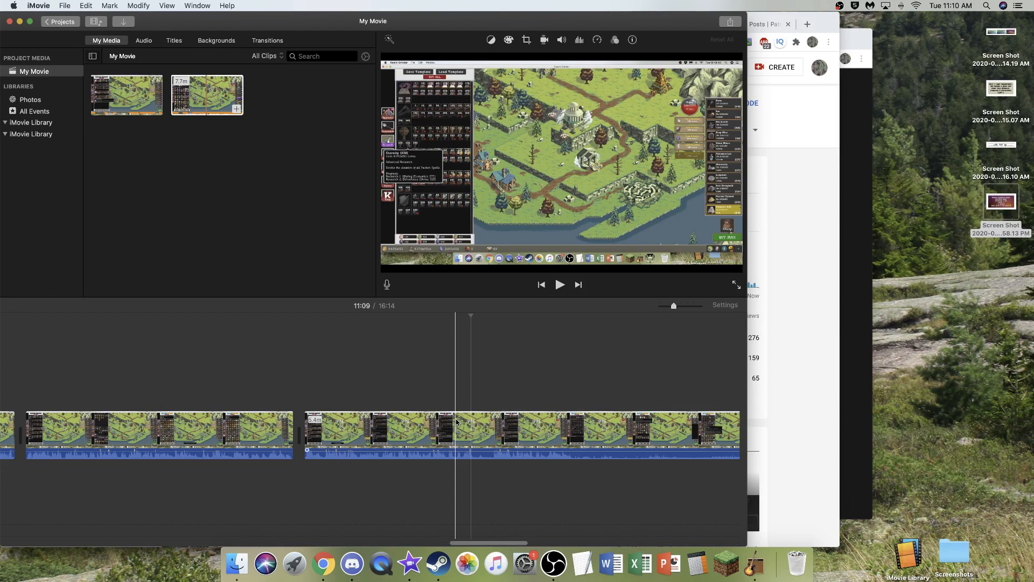
click(451, 417)
key(super+b)
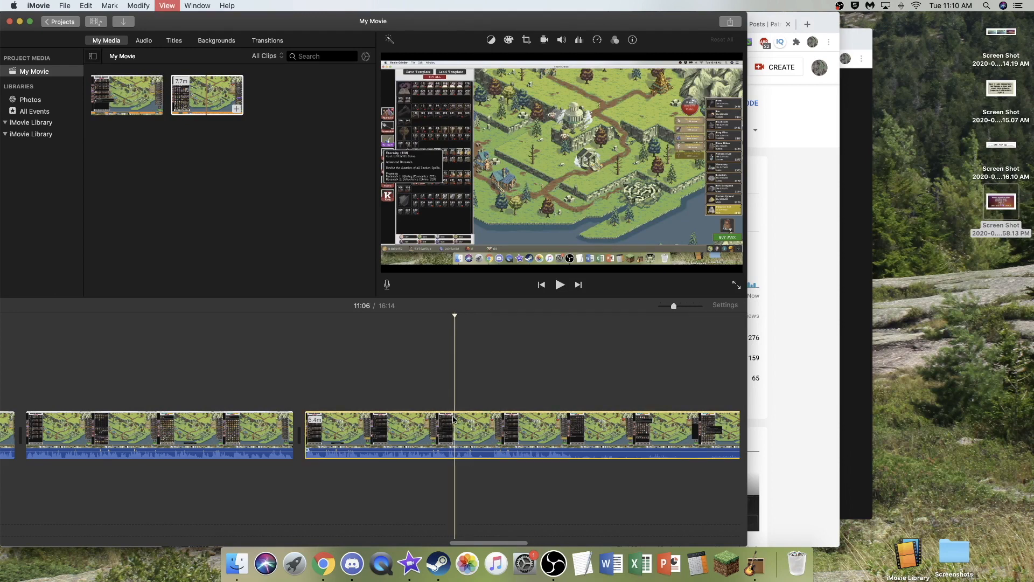
click(493, 426)
key(super+b)
key(Delete)
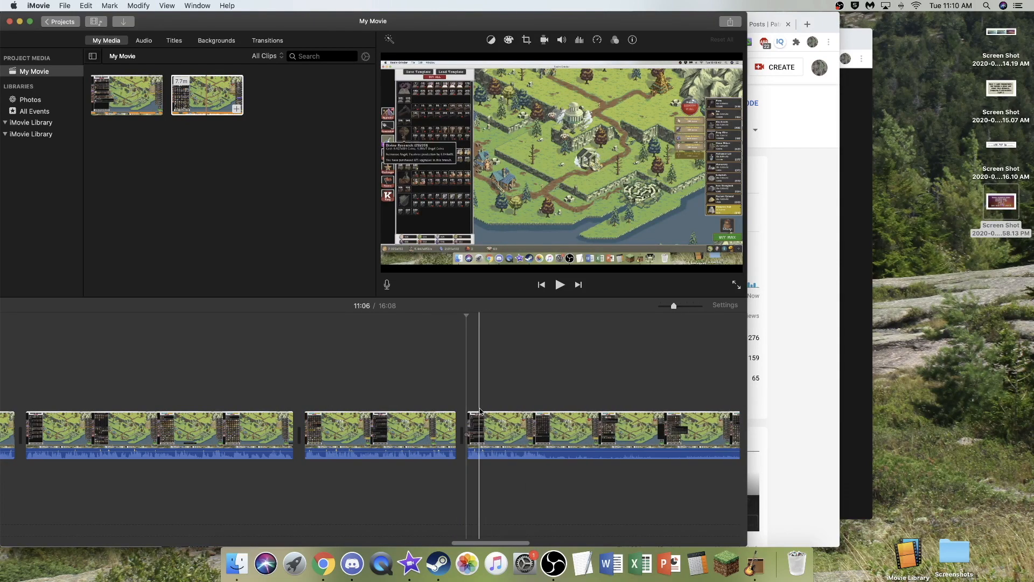
- Play on from the 11:06 join, split around the following quiet section, and delete about 28 seconds of it
key(space)
scroll(486, 403, right, 3)
click(417, 383)
key(space)
key(super+b)
scroll(430, 423, right, 4)
click(521, 427)
key(super+b)
key(Delete)
- Play from about 12:24, split where the audio drops and again where it picks up, and delete the quiet part of about 49 seconds
scroll(485, 425, right, 5)
click(484, 422)
key(space)
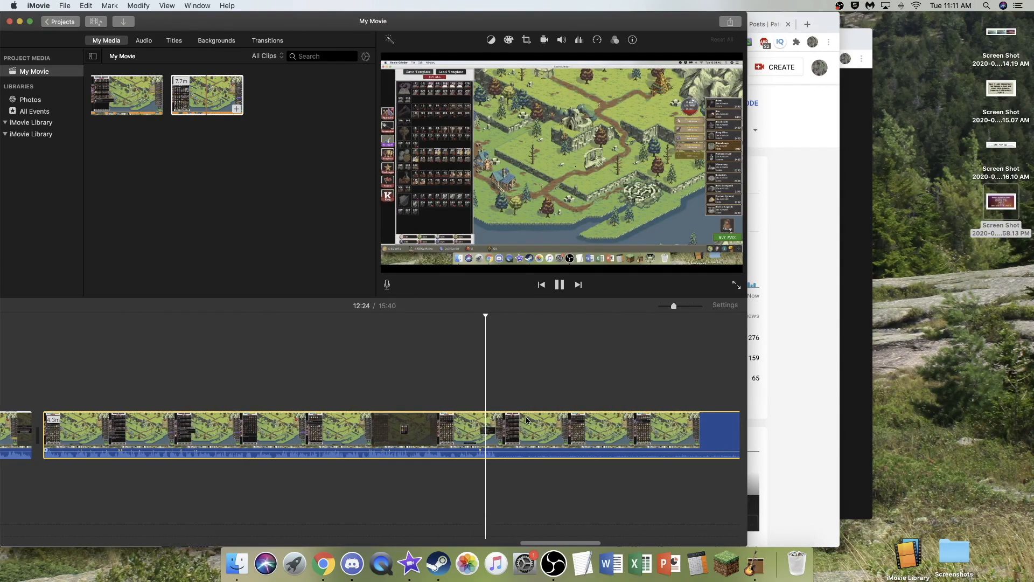
key(space)
key(super+b)
scroll(538, 422, right, 5)
click(514, 422)
key(super+b)
key(Delete)
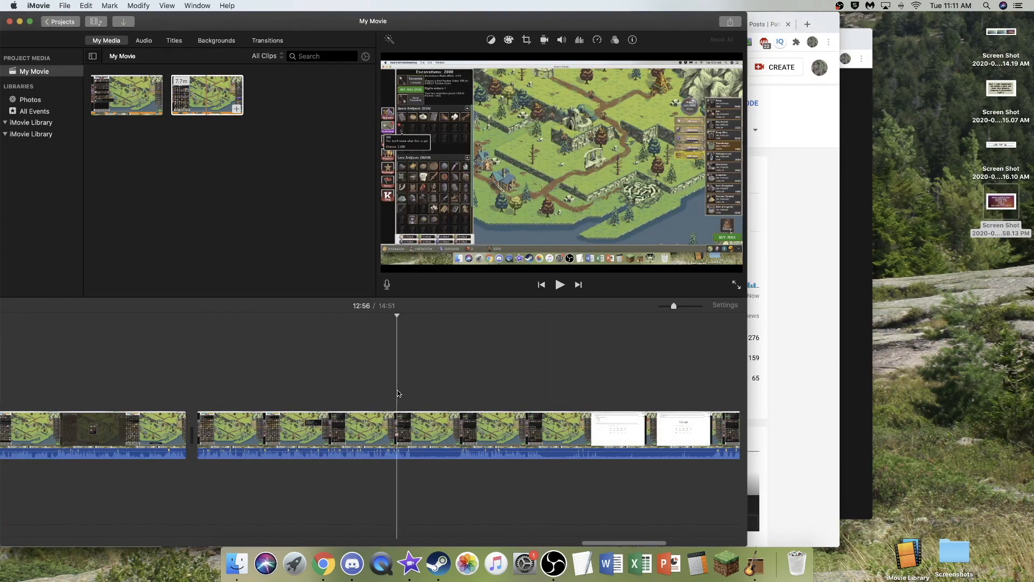
- Play from 12:56, split the clip on both sides of the short pause that follows, and delete that pause of about 6 seconds
scroll(396, 389, right, 1)
click(397, 389)
key(space)
- Play from the new join past 13:00, split around the next silent section, and delete about 25 seconds of it
key(space)
key(super+b)
click(451, 424)
key(super+b)
key(Delete)
key(space)
scroll(454, 387, right, 2)
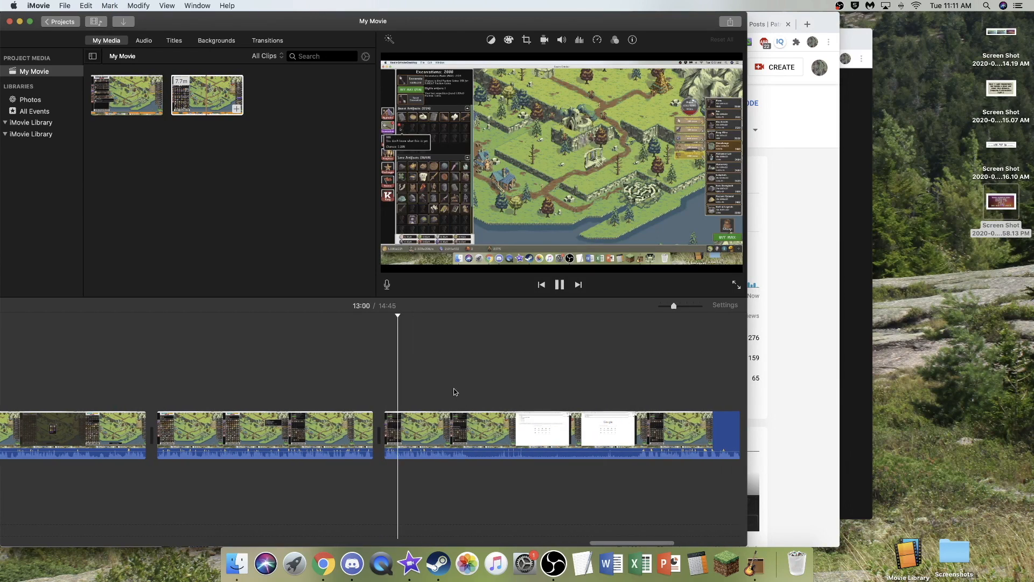
click(439, 389)
- Play back the latest join up to 13:14 and set the volume of the 32.1-second clip before it to 79%
key(space)
key(super+b)
scroll(476, 425, right, 4)
key(super+b)
click(464, 425)
key(Delete)
key(space)
scroll(466, 393, right, 1)
scroll(458, 393, left, 2)
key(space)
scroll(391, 405, left, 3)
scroll(372, 415, right, 1)
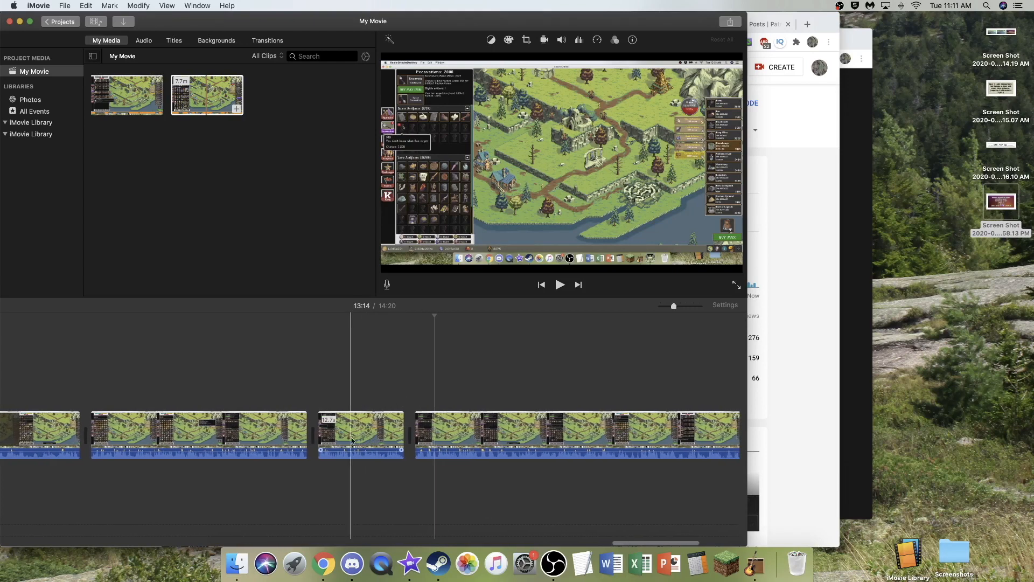
drag(270, 450, 270, 453)
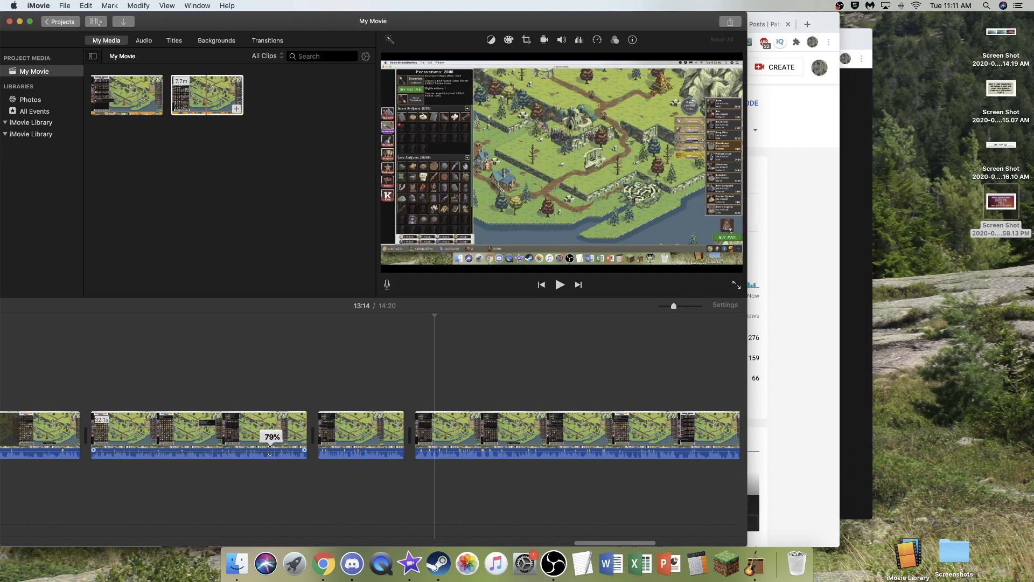
scroll(388, 431, left, 1)
mouse_move(468, 452)
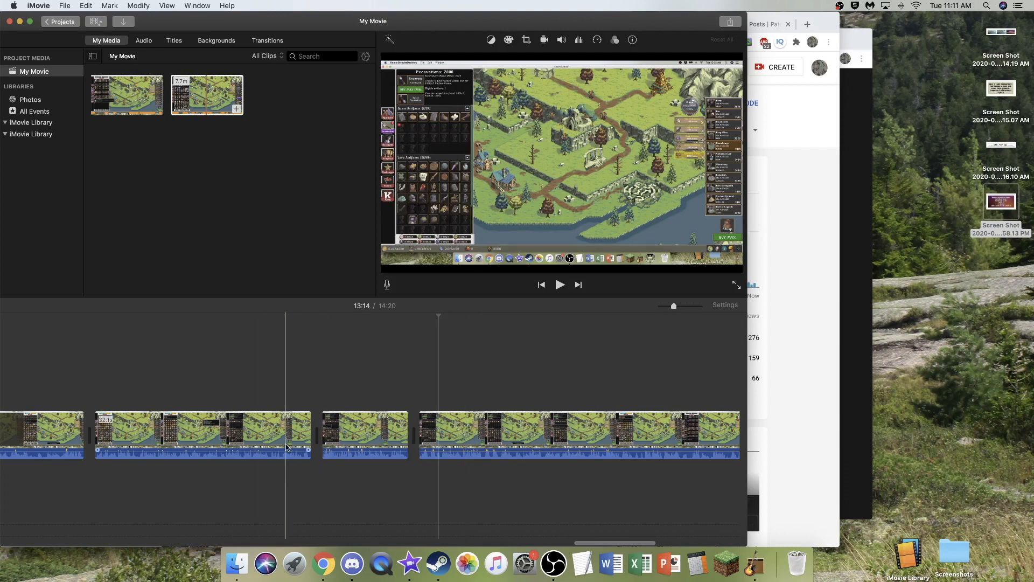
- Split the last clip just before its end and delete the final piece of about 2 seconds
scroll(478, 389, right, 10)
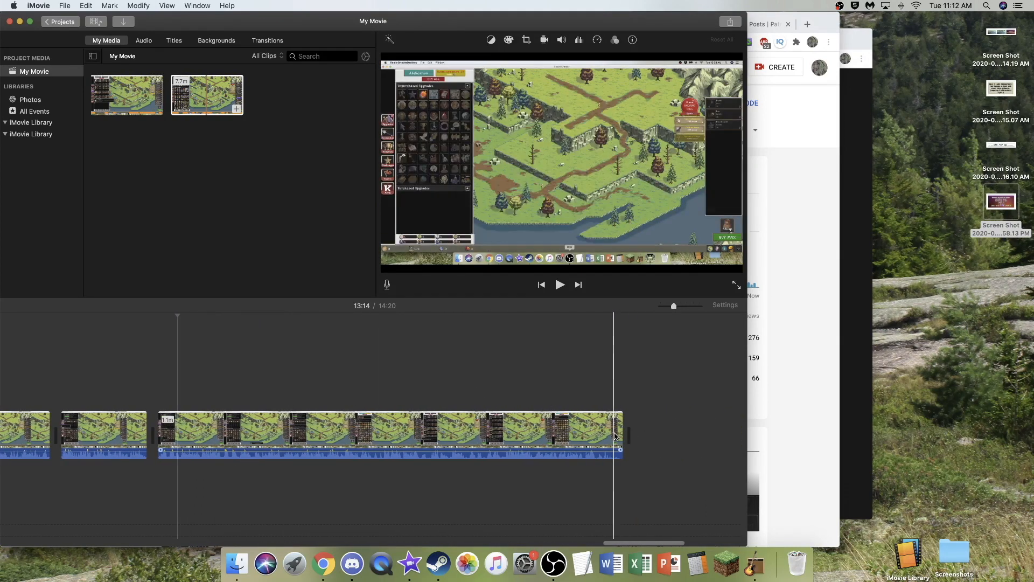
click(614, 433)
key(super+b)
click(635, 428)
key(Delete)
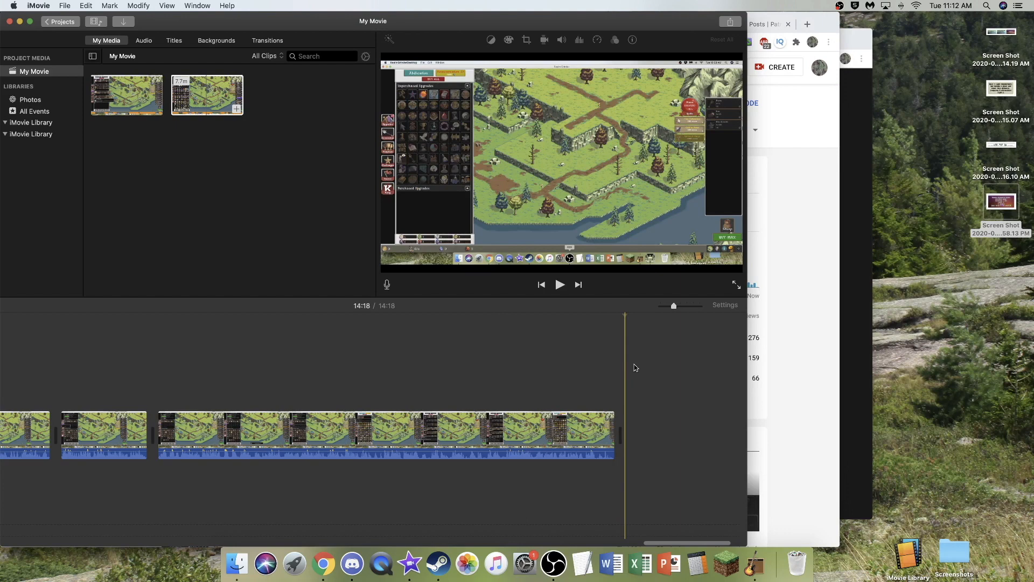
- Close the finished project to the projects overview and name it RG 66
click(73, 24)
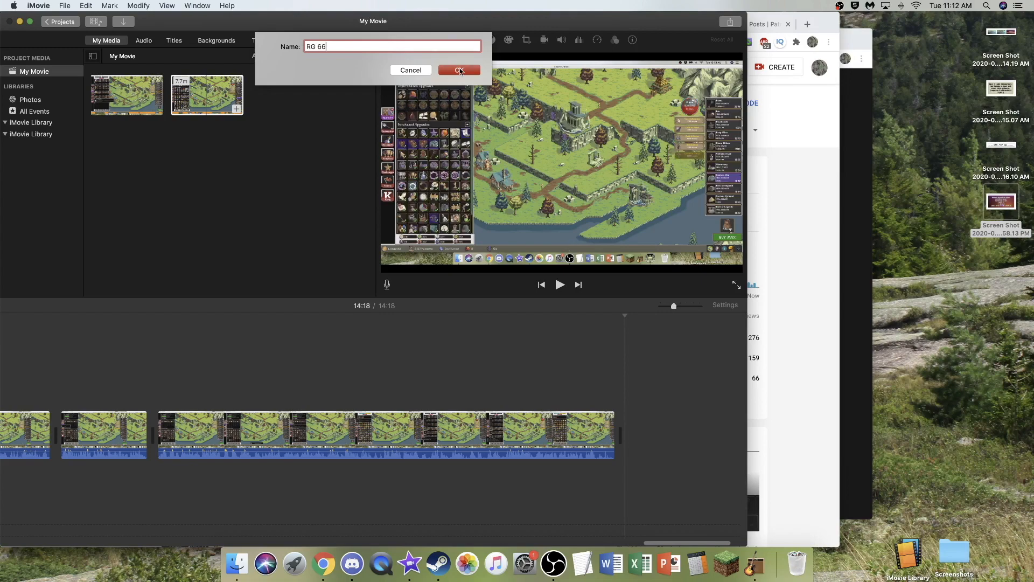
click(460, 70)
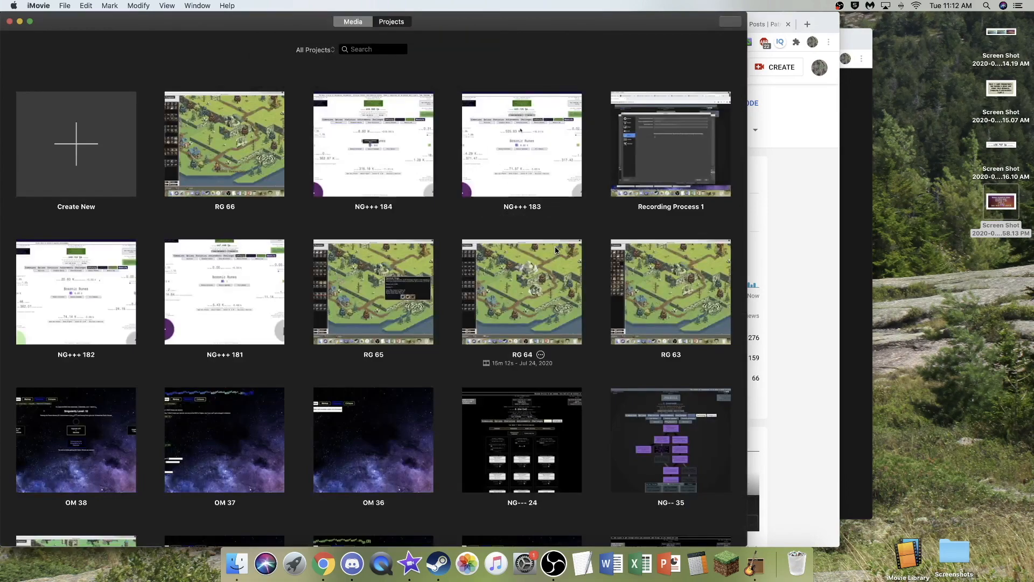
- Open the RG 65 project, show its whole timeline, and copy the closing Subscribe/Patrons clip together with its attached 8-second music
double_click(410, 279)
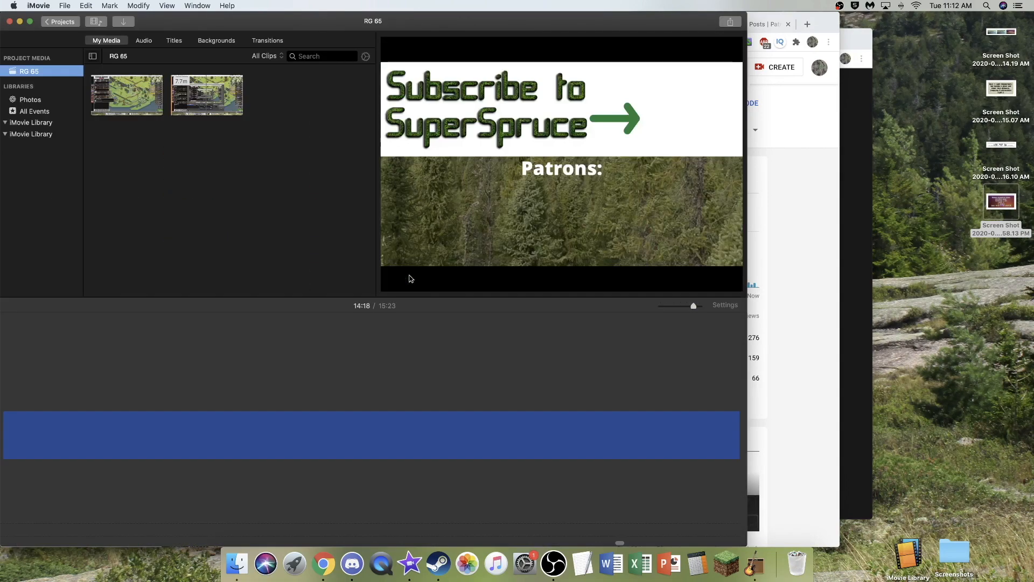
drag(692, 306, 661, 306)
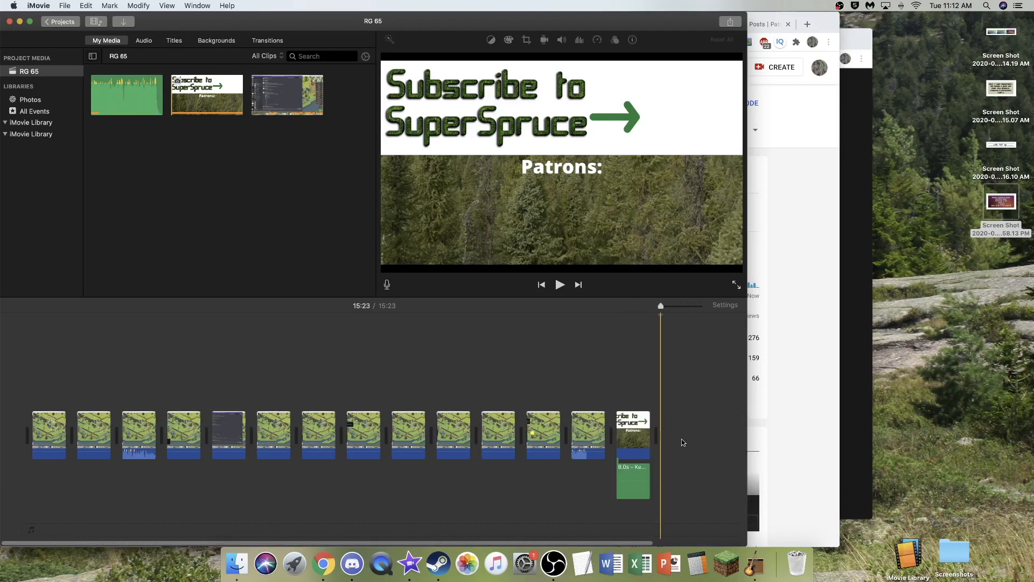
drag(695, 488, 639, 439)
click(711, 446)
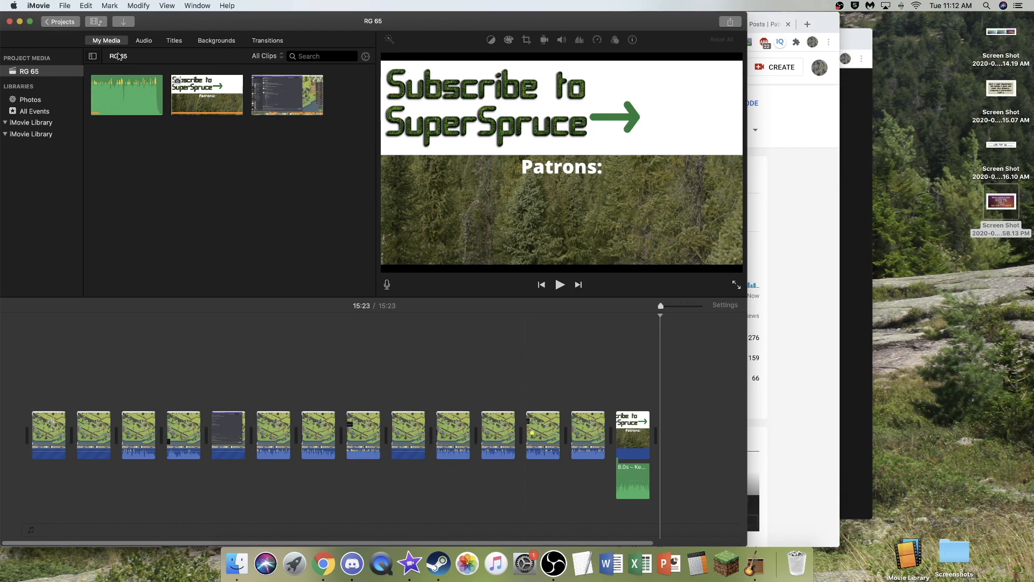
key(v)
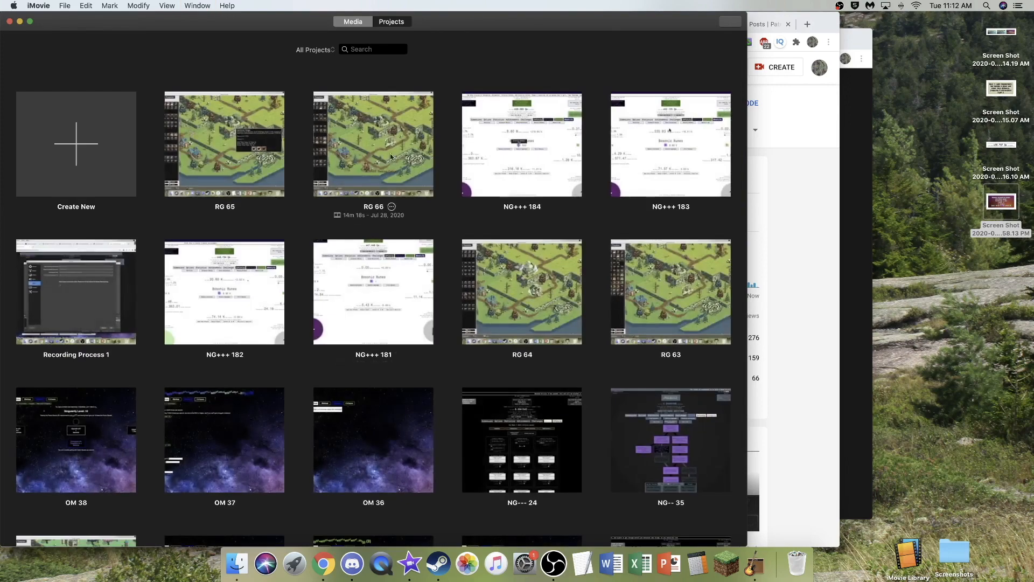
- Open the RG 66 project and paste the copied end screen and music at the end of its timeline
double_click(390, 153)
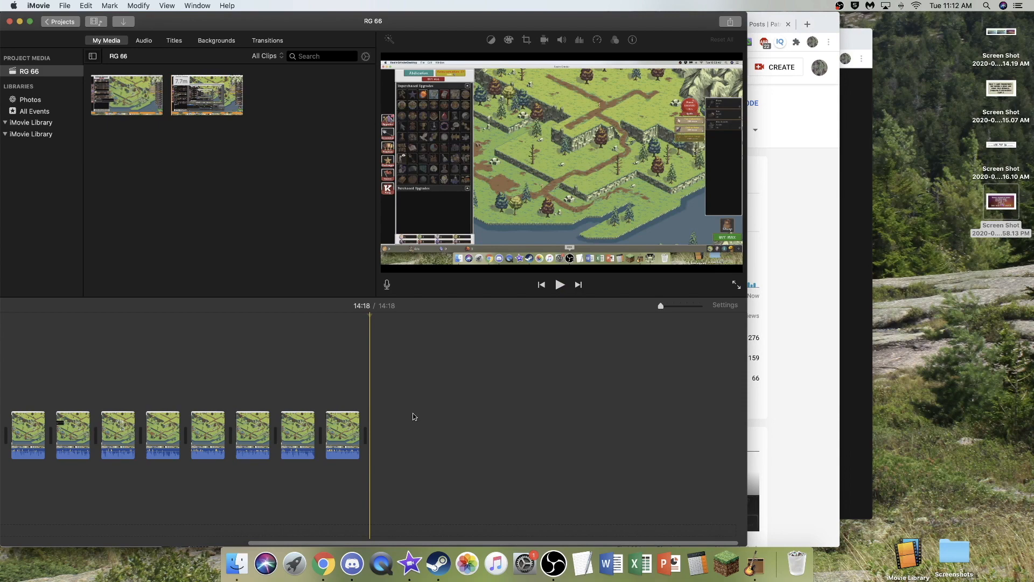
key(super+v)
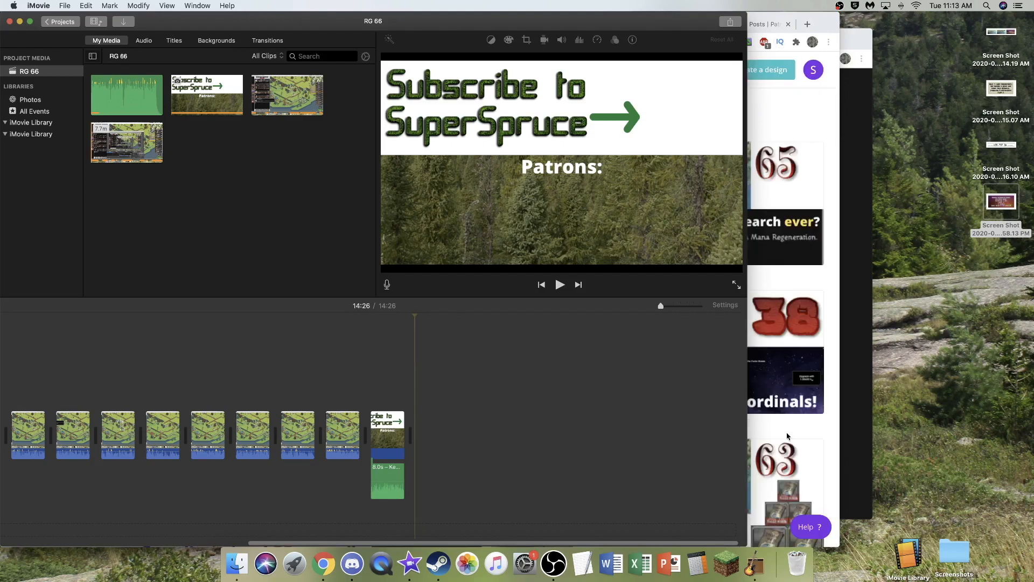
- Switch to Canva in Chrome and look through all designs for the Realm Grinder Base Thumbnail
click(788, 437)
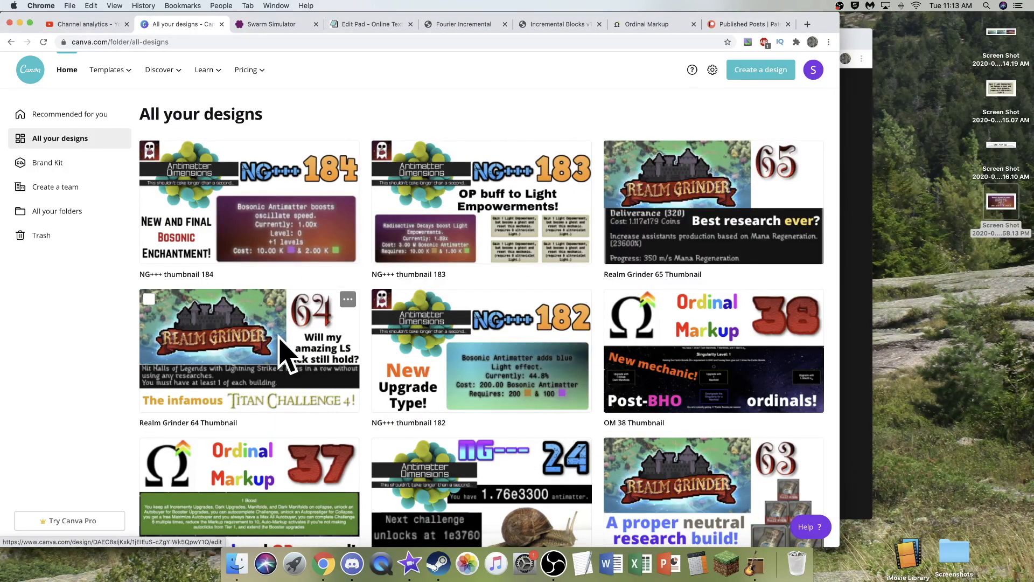
scroll(563, 317, up, 1)
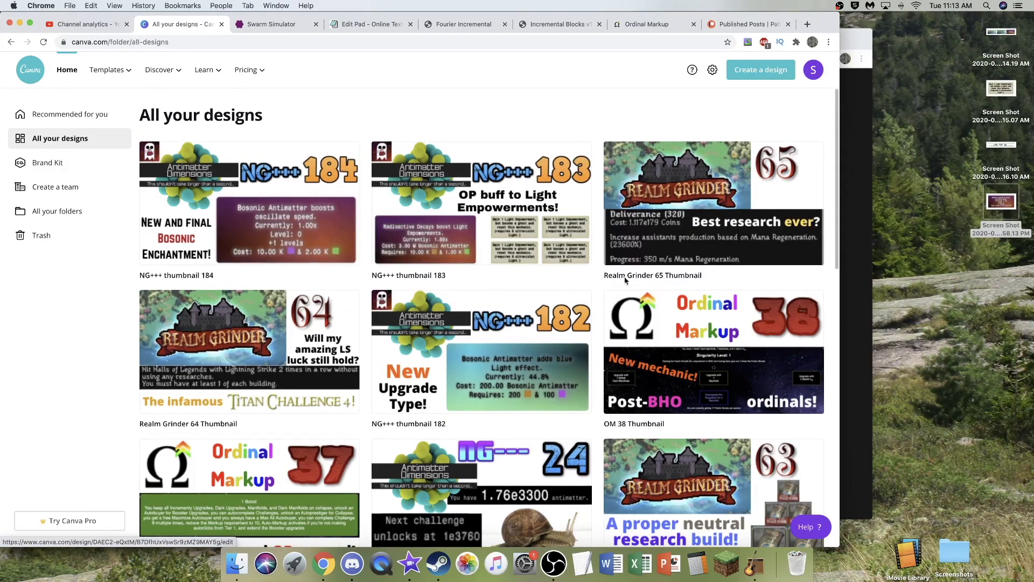
scroll(517, 297, down, 10)
scroll(525, 302, down, 15)
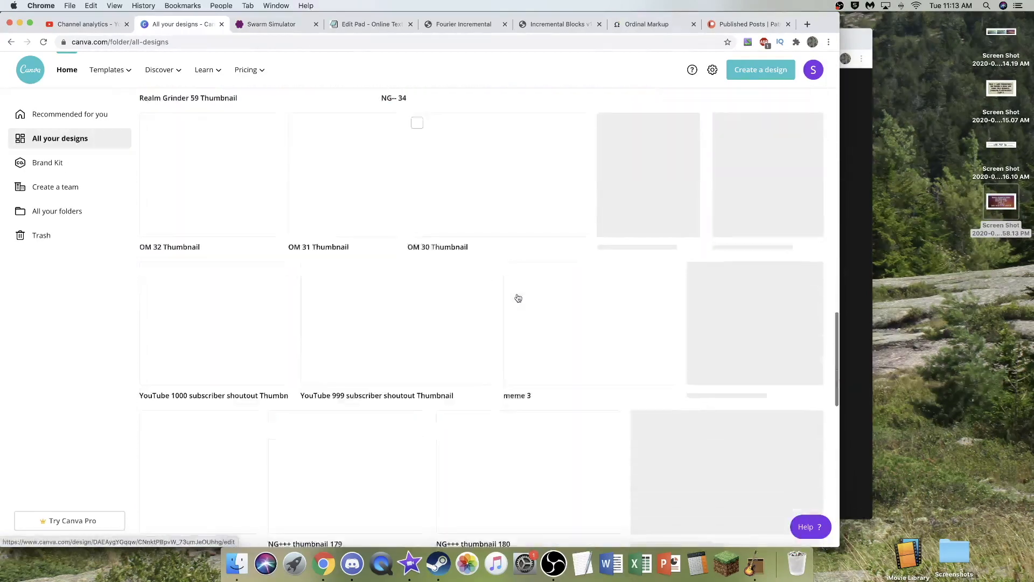
scroll(530, 312, down, 15)
scroll(525, 315, down, 15)
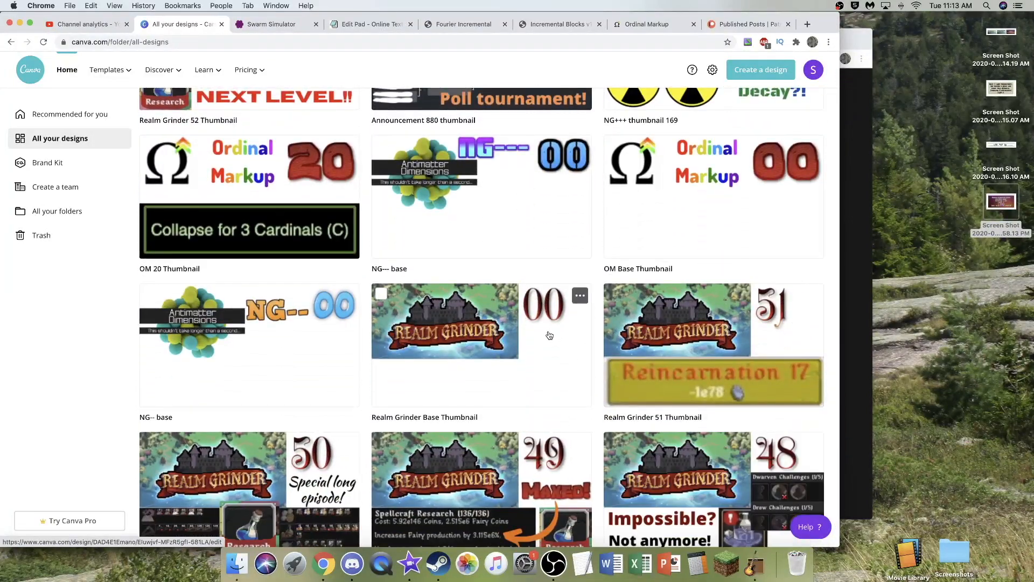
scroll(647, 296, up, 1)
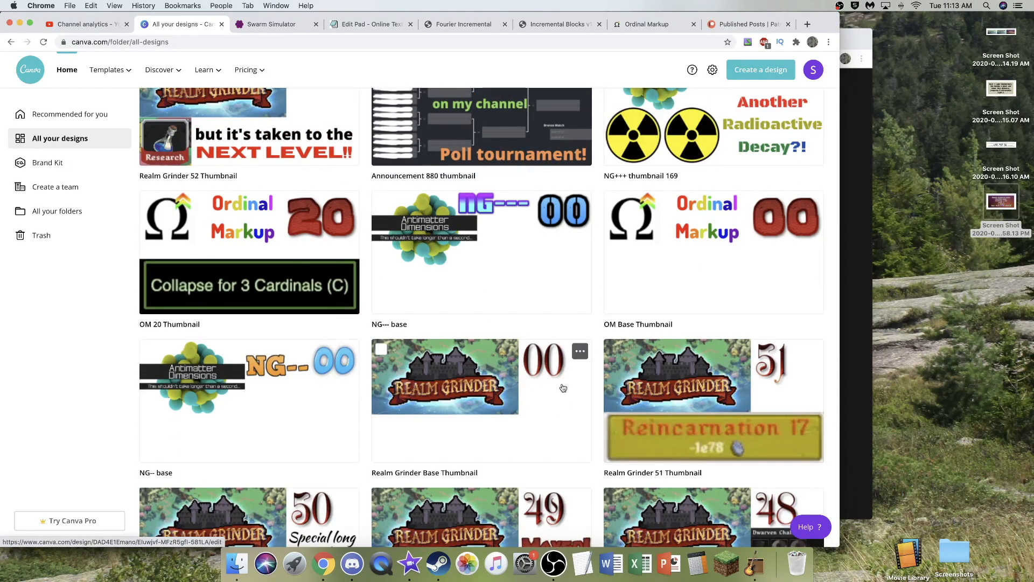
- Make a copy of the Realm Grinder Base Thumbnail design and open the copy for editing
click(581, 352)
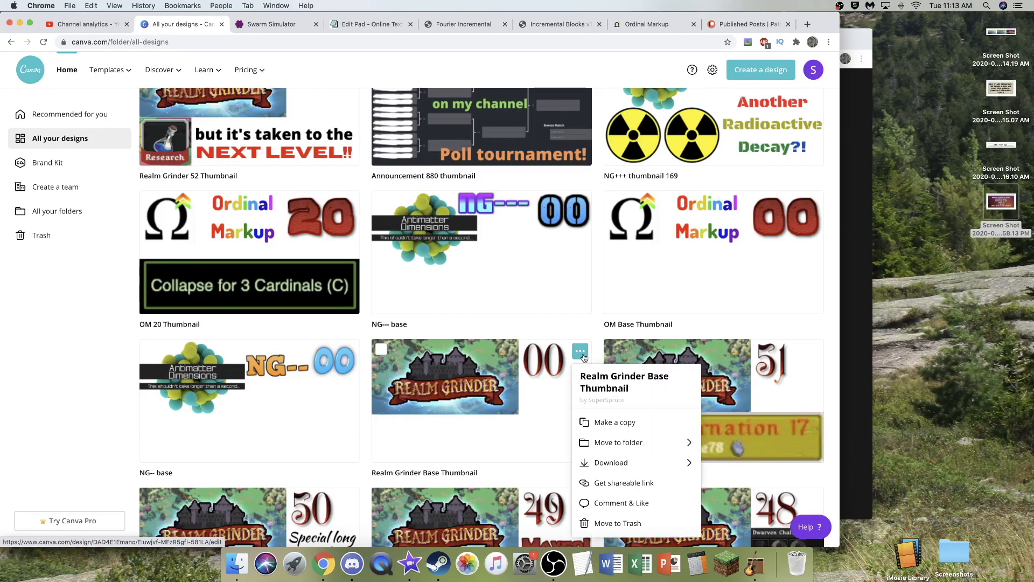
click(630, 423)
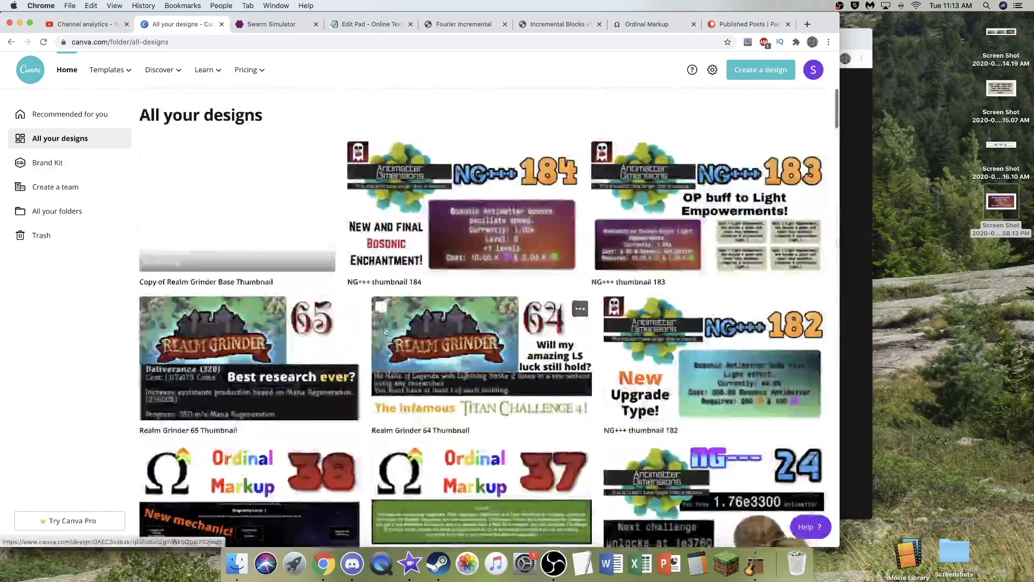
click(249, 201)
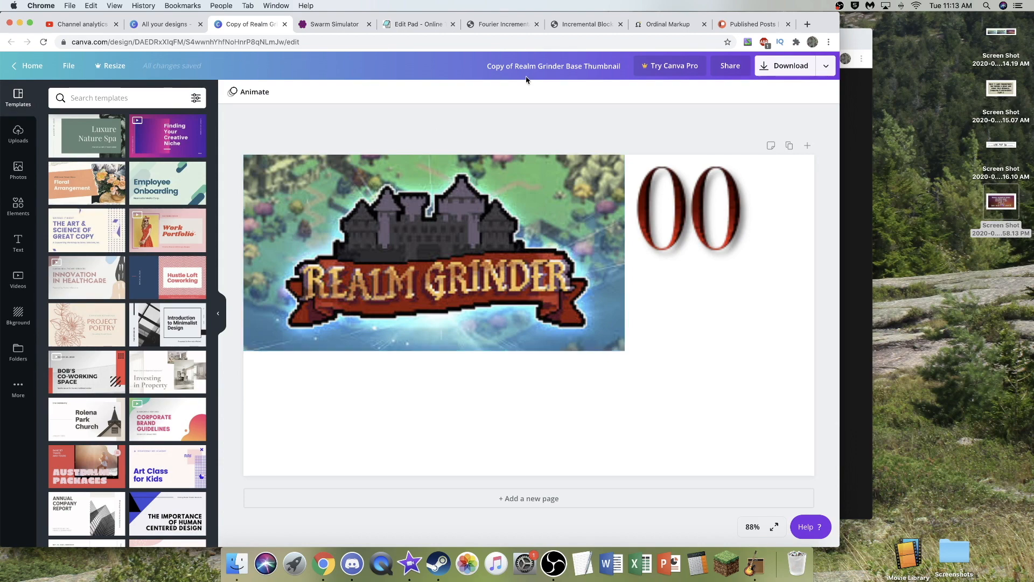
- Rename the copied design as Realm Grinder 66 Thumbnail
drag(515, 64, 476, 66)
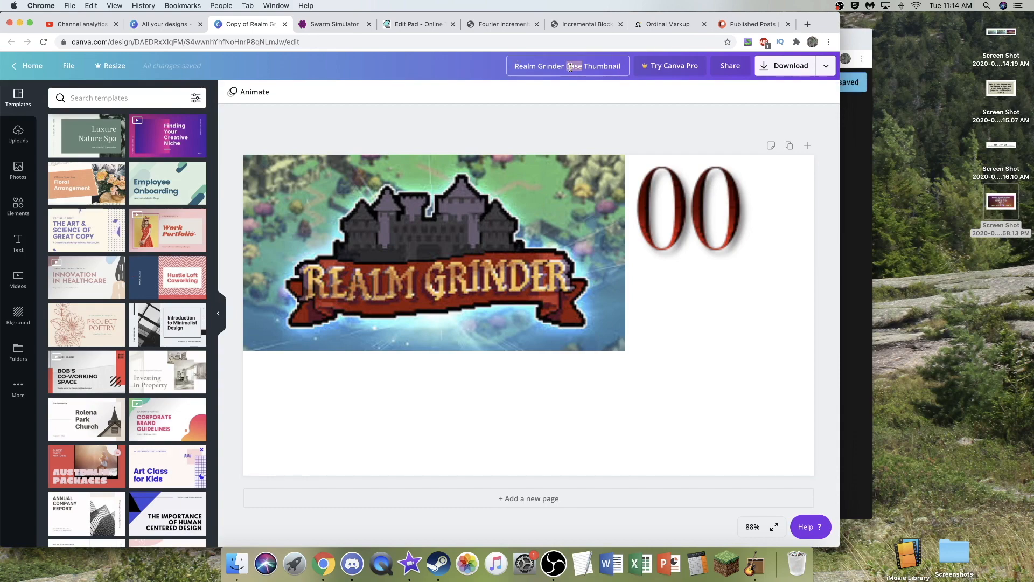
text(6)
key(Return)
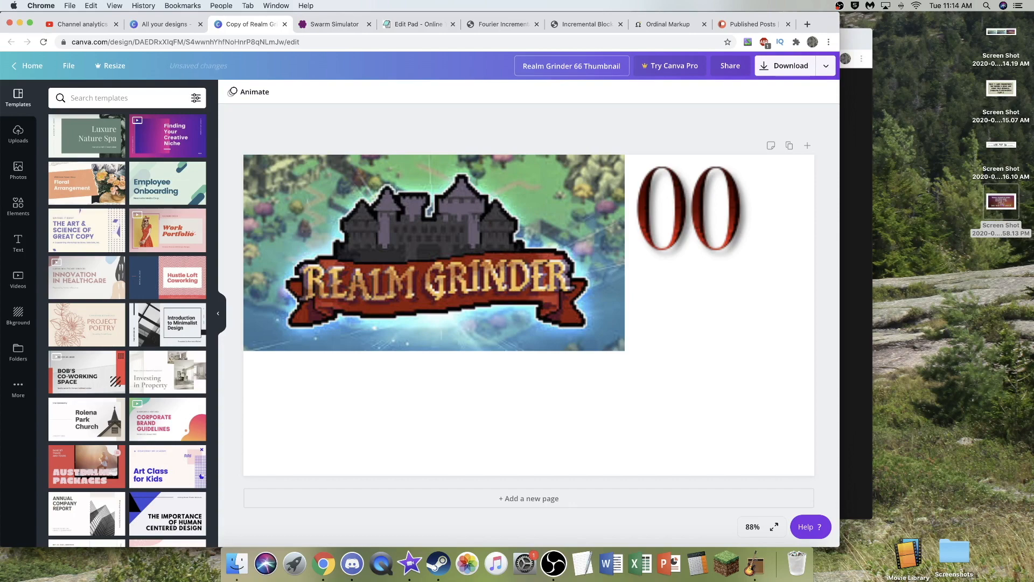
- Replace both zeros beside the Realm Grinder logo with the uploaded red digit 6 so the number reads 66
click(16, 137)
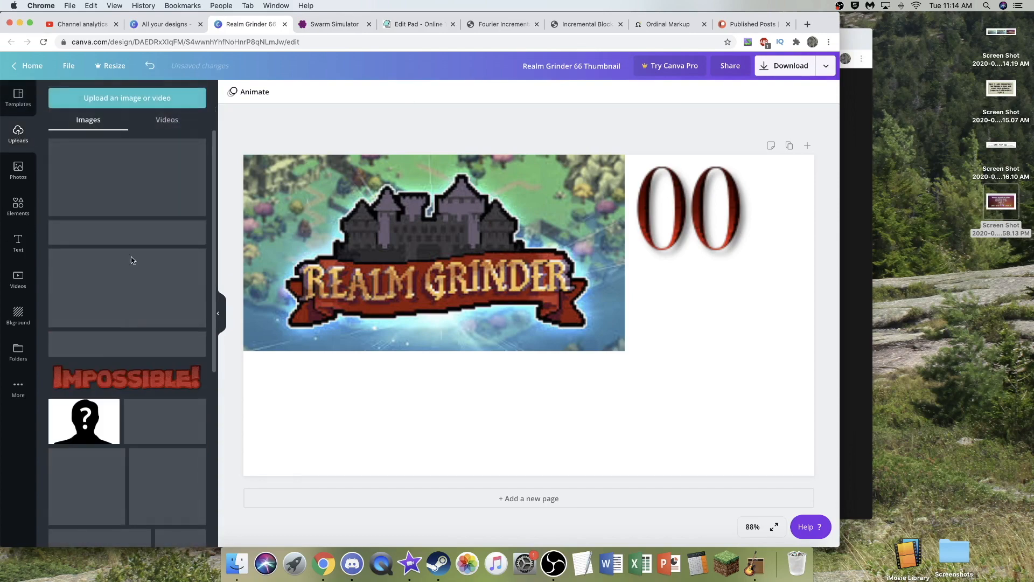
scroll(135, 285, down, 8)
scroll(135, 285, down, 15)
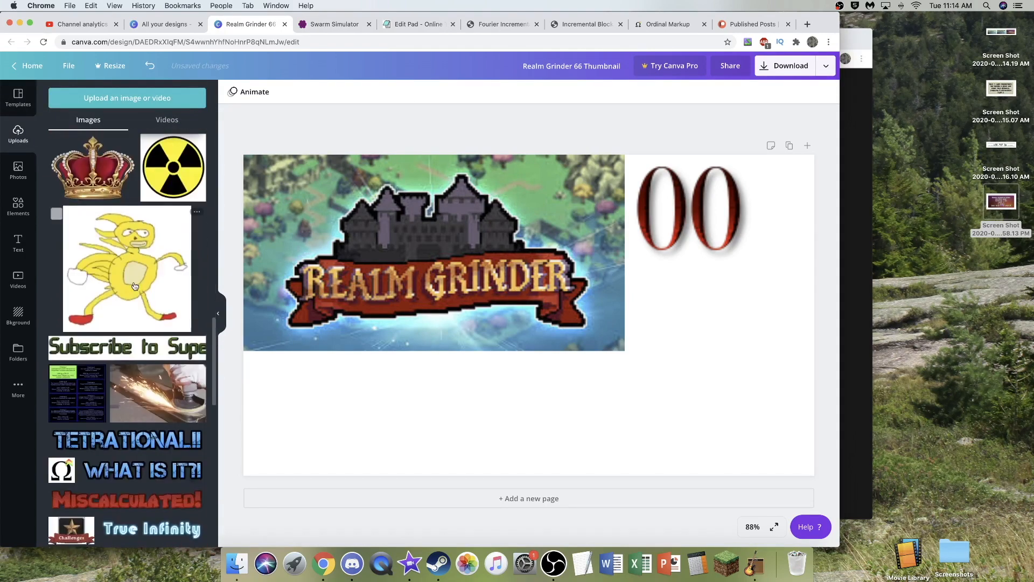
scroll(135, 286, down, 15)
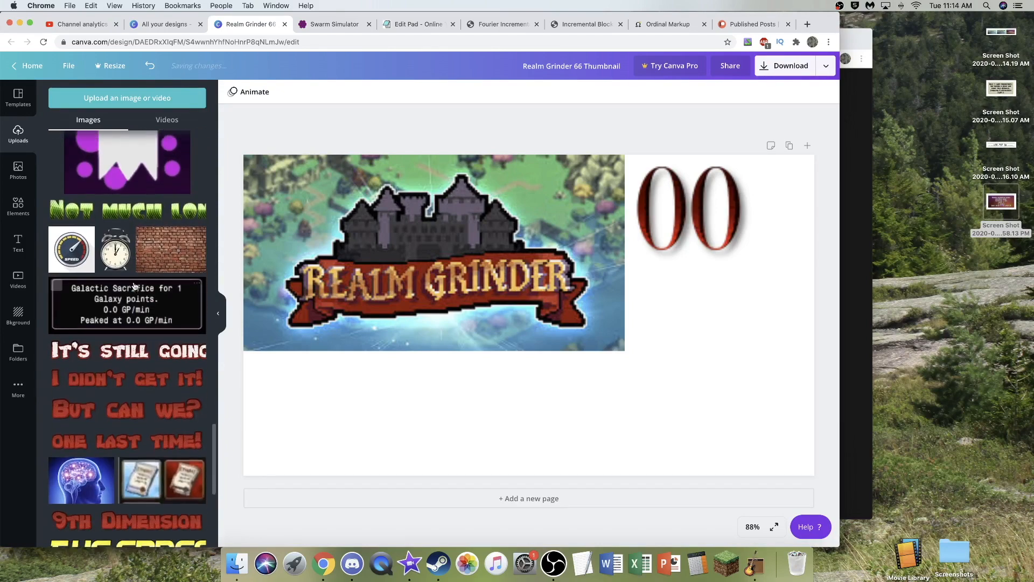
scroll(117, 212, up, 1)
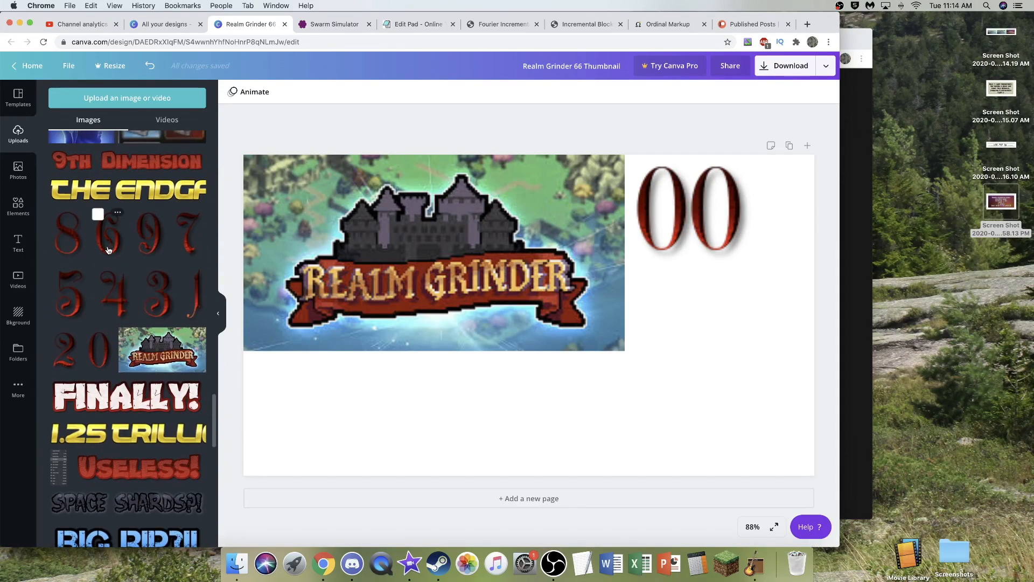
drag(142, 245, 637, 218)
drag(110, 233, 713, 223)
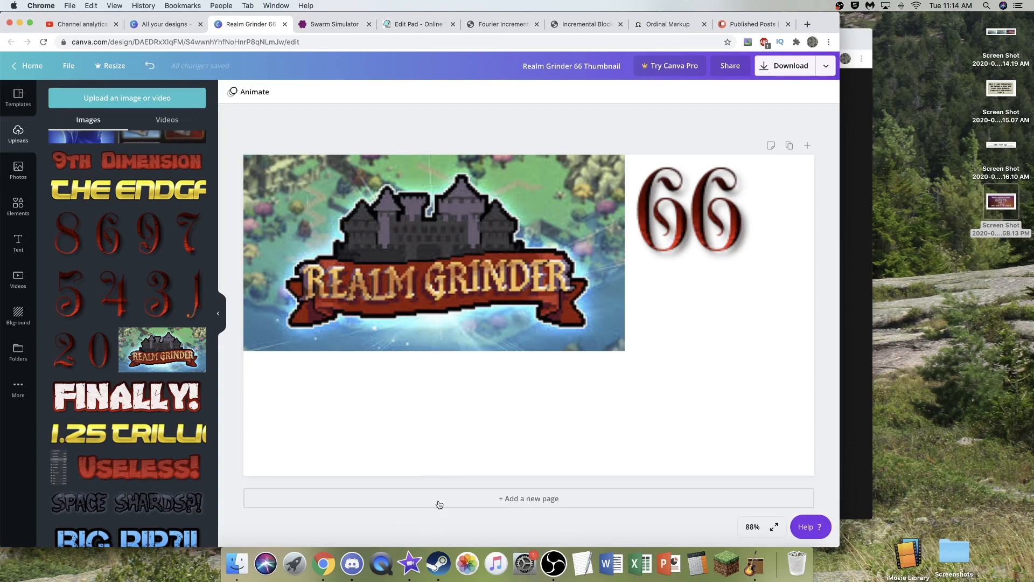
- Switch to iMovie and review the RG 66 timeline from its beginning for thumbnail ideas
click(411, 560)
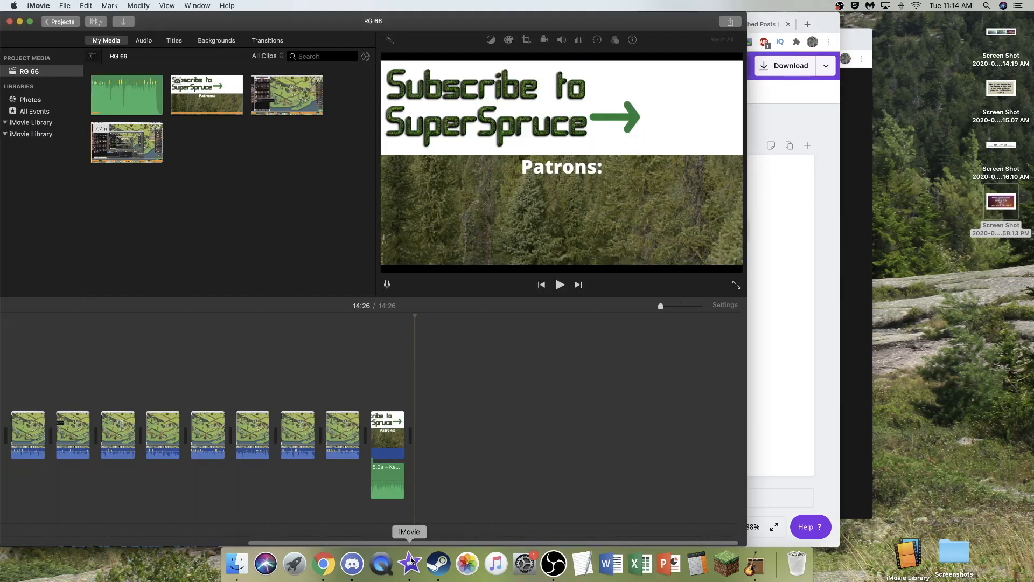
scroll(456, 457, left, 5)
scroll(459, 426, left, 3)
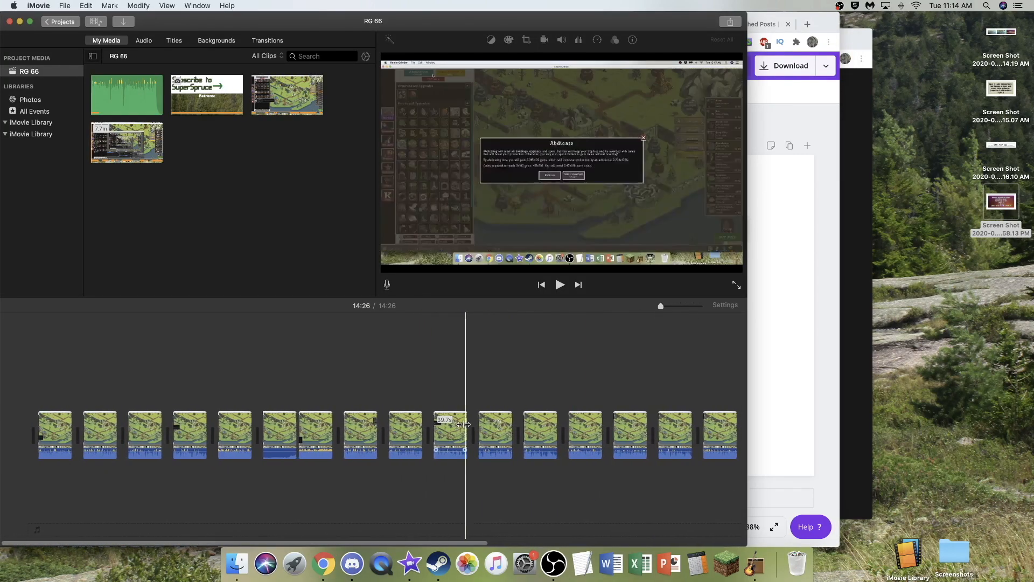
click(19, 389)
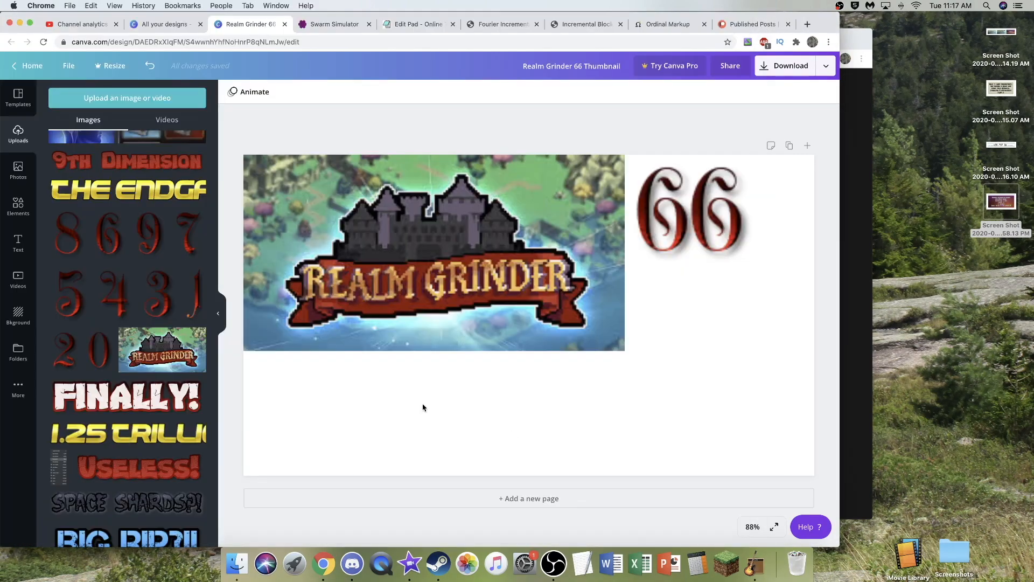
- Return to the Canva thumbnail and add a heading reading "Research Build Potential"
click(18, 242)
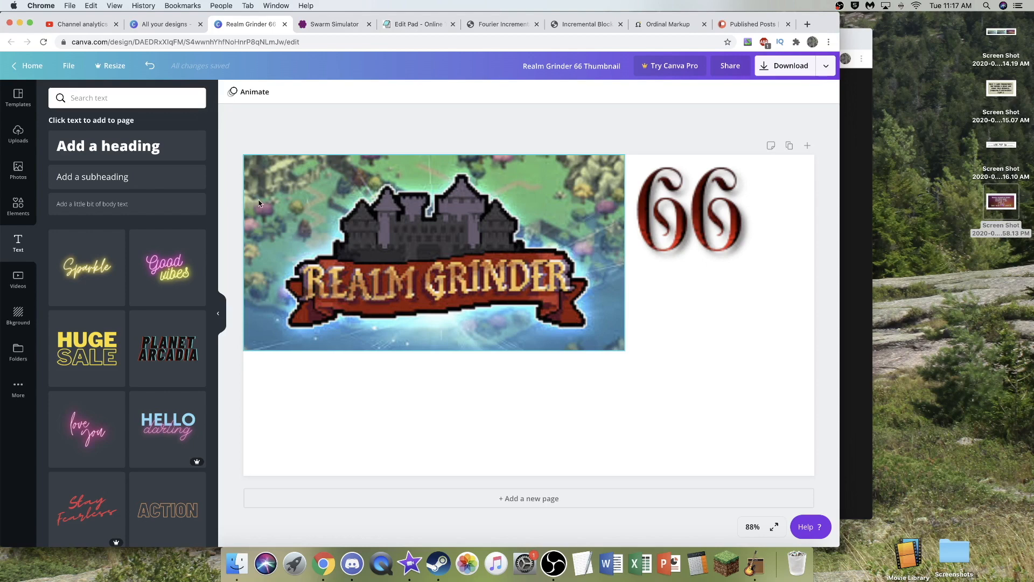
click(145, 141)
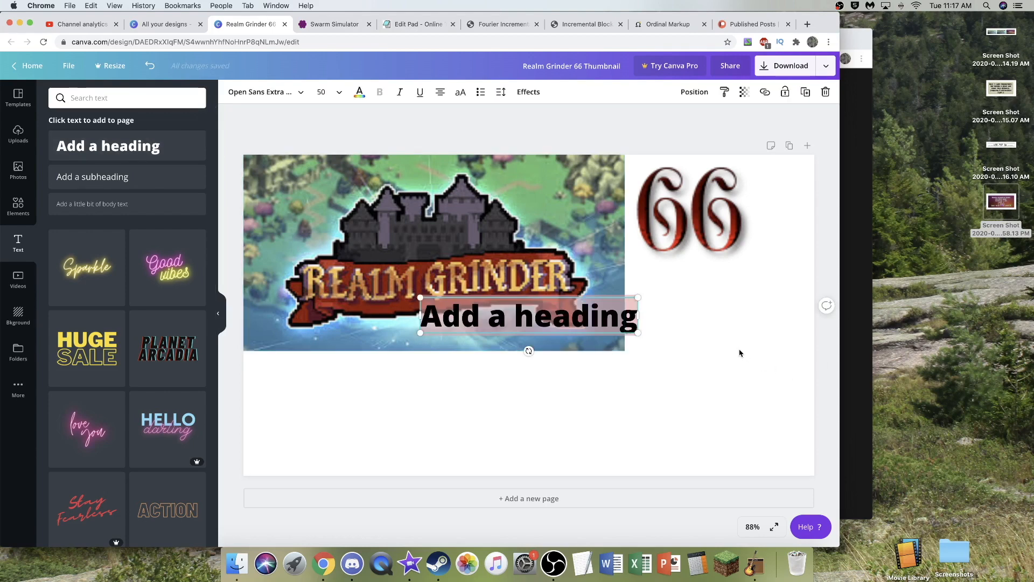
text(R)
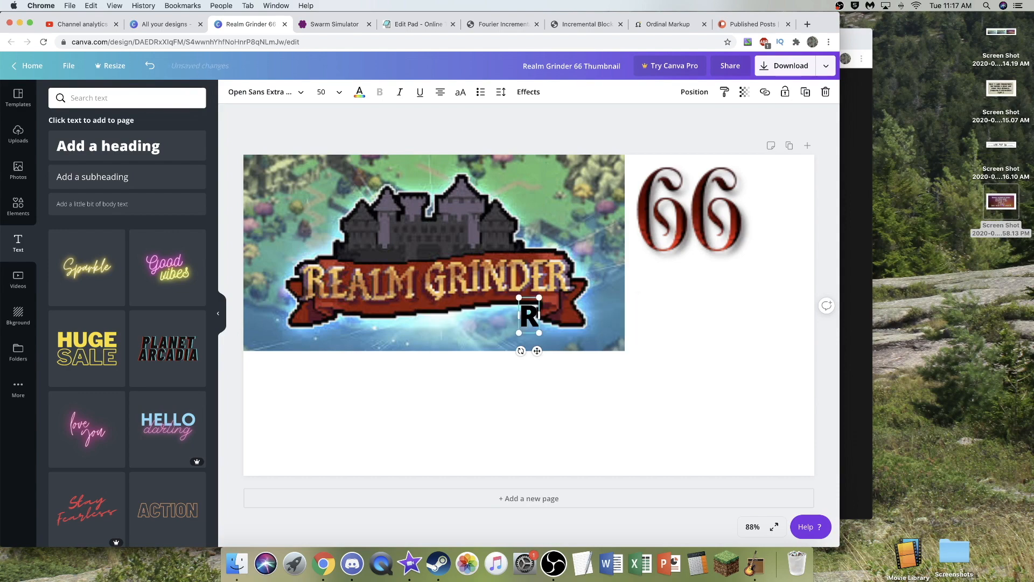
text(esearch Bui)
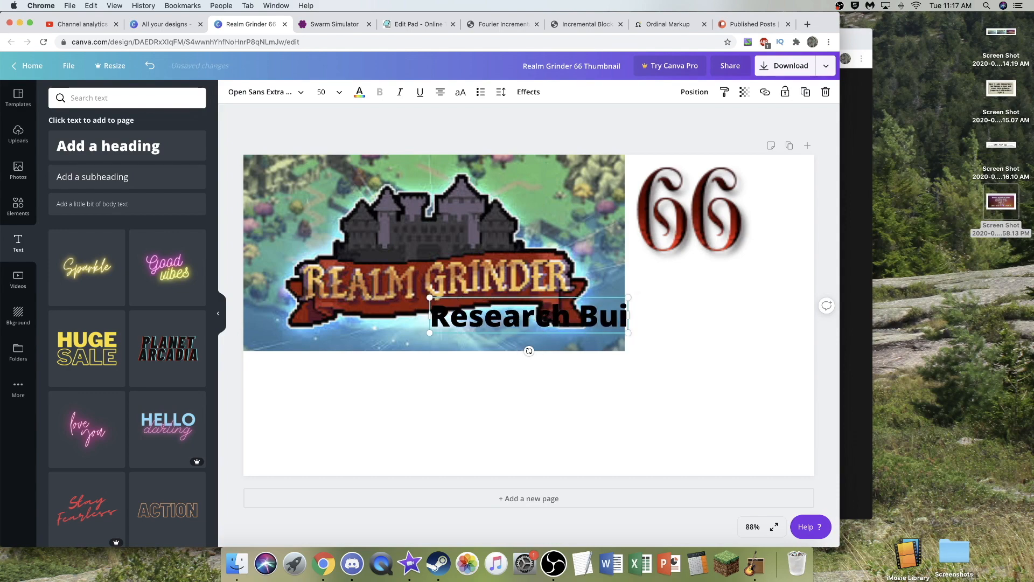
text(ld Po)
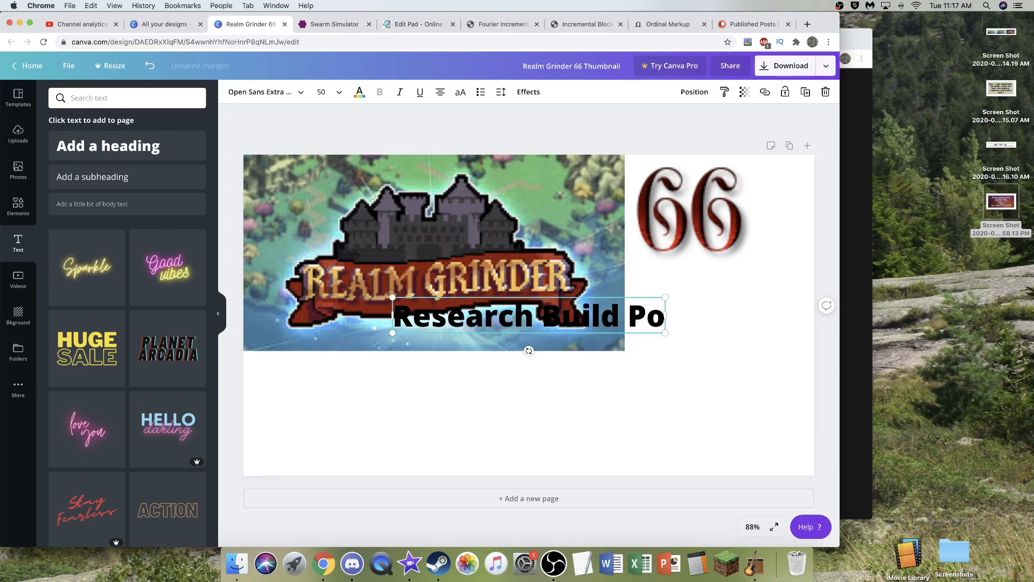
text(tential)
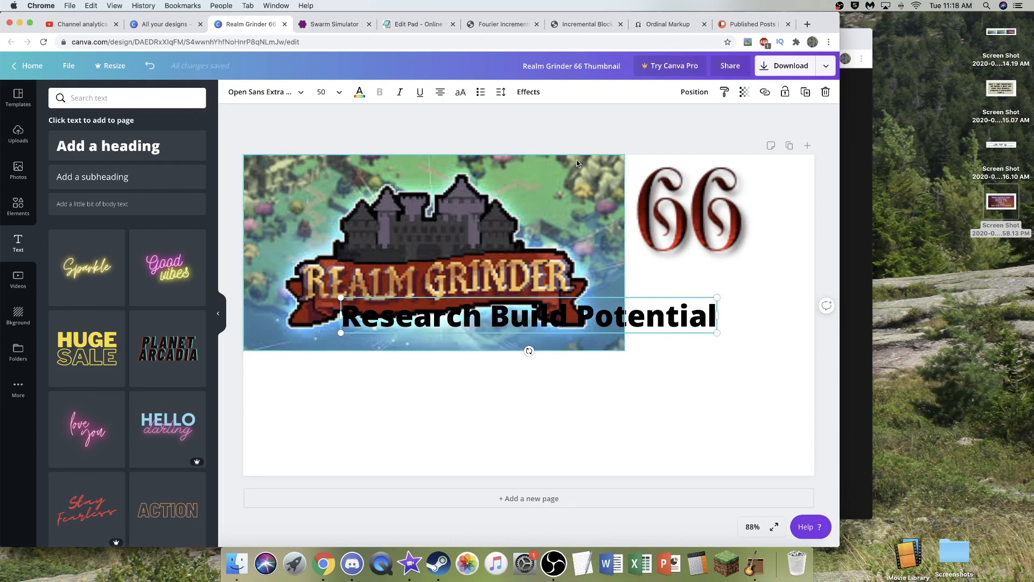
- Narrow the heading so it wraps onto three lines and place it in the empty area below the number 66
drag(648, 317, 698, 402)
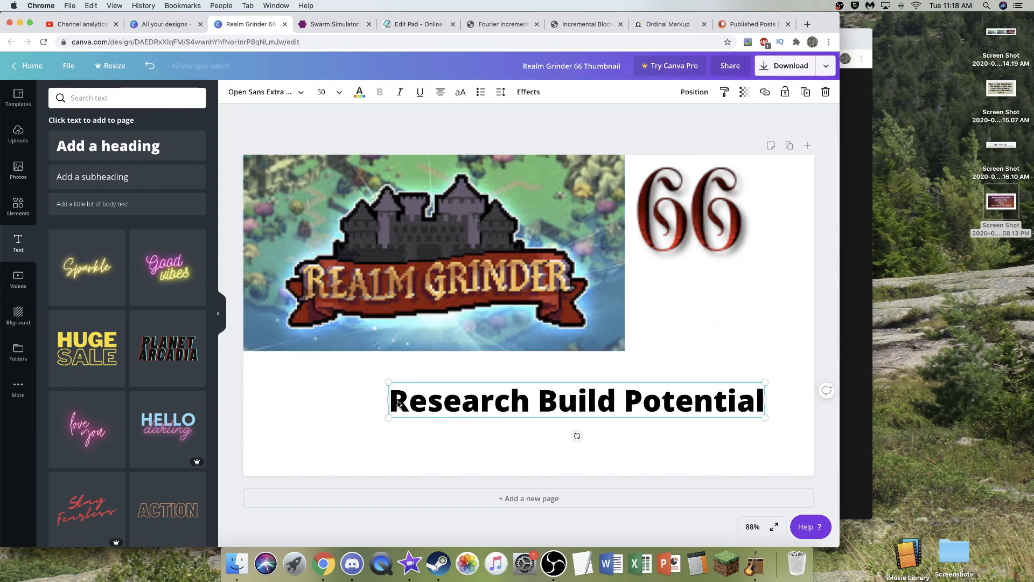
drag(387, 401, 589, 402)
drag(699, 442, 752, 407)
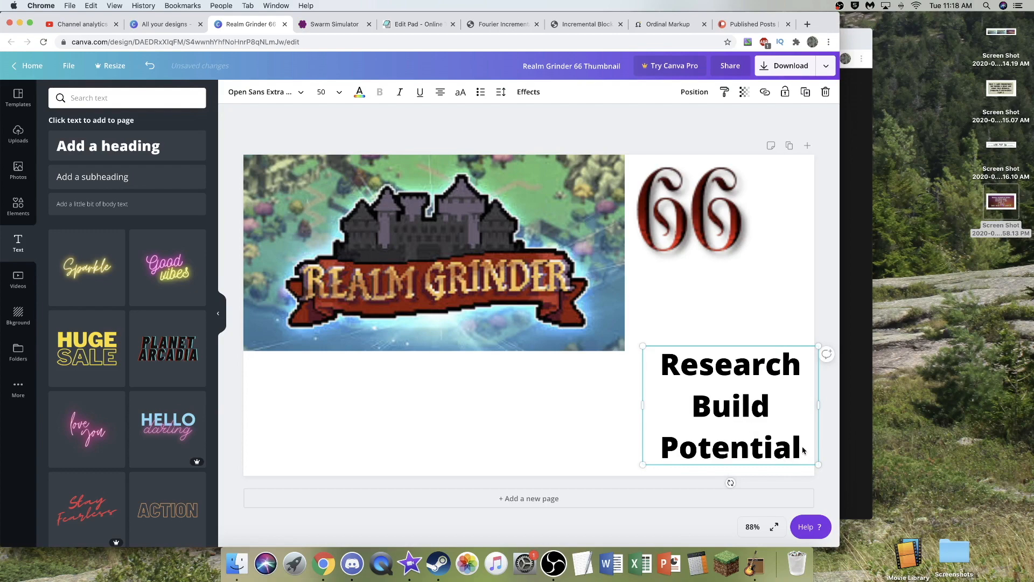
drag(786, 445, 768, 433)
- Change the font of the whole "Research Build Potential" heading to Norwester
triple_click(756, 416)
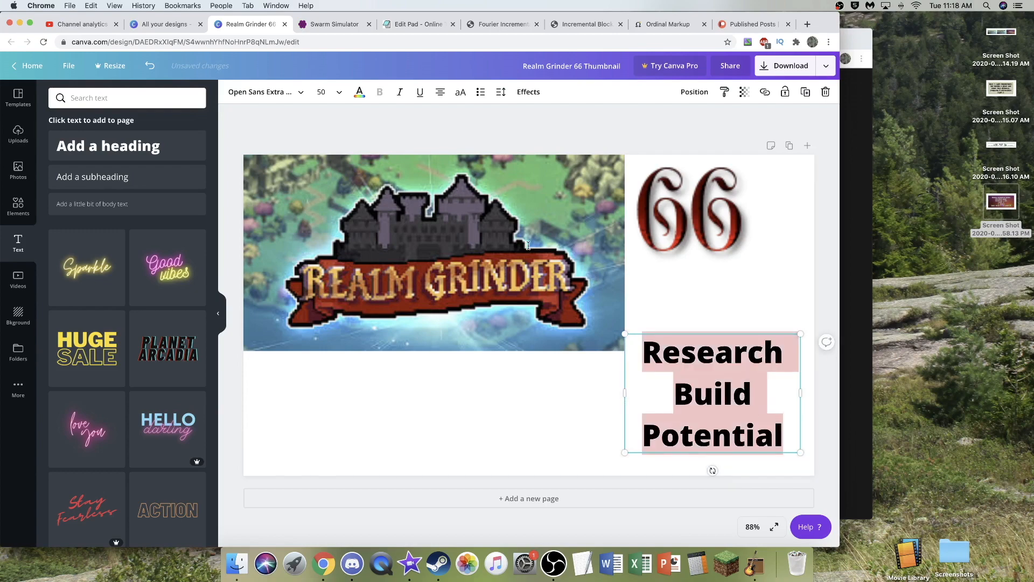
click(267, 92)
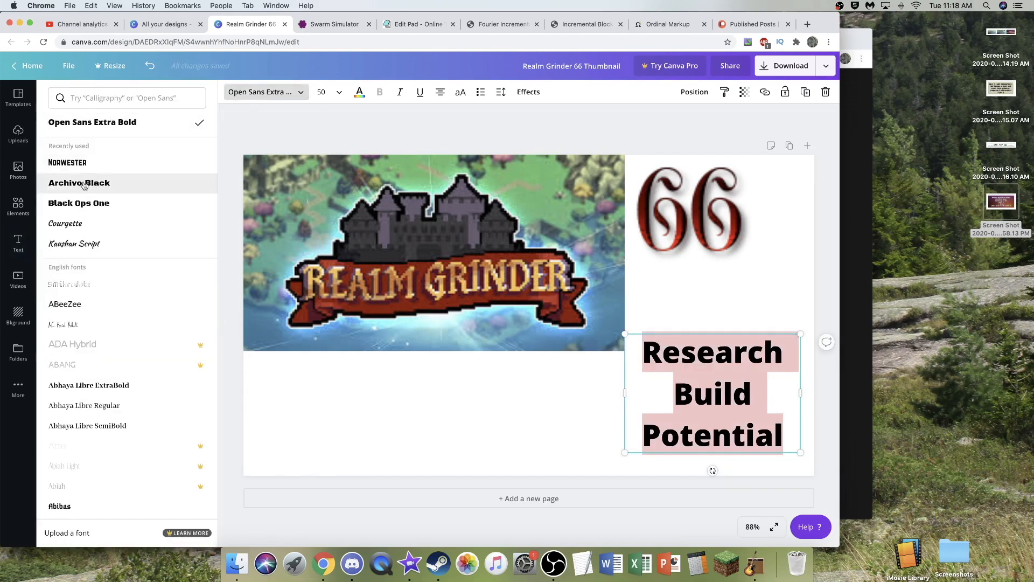
click(84, 164)
click(571, 401)
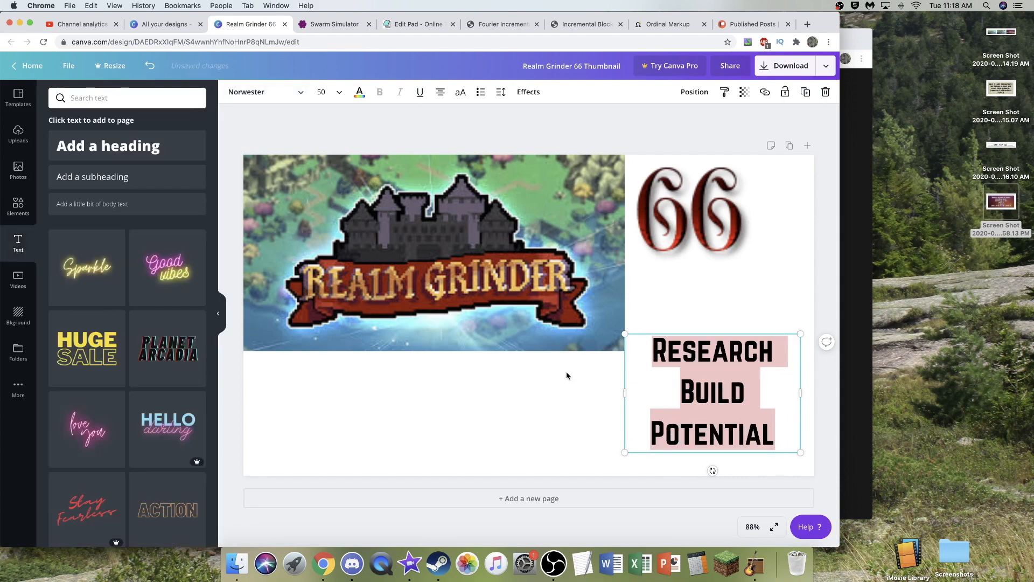
- Enlarge the heading to size 70 and fit it between the logo picture and the canvas edge, under the number 66
drag(682, 414, 698, 429)
drag(638, 414, 679, 418)
drag(679, 358, 605, 334)
click(597, 411)
drag(702, 411, 703, 397)
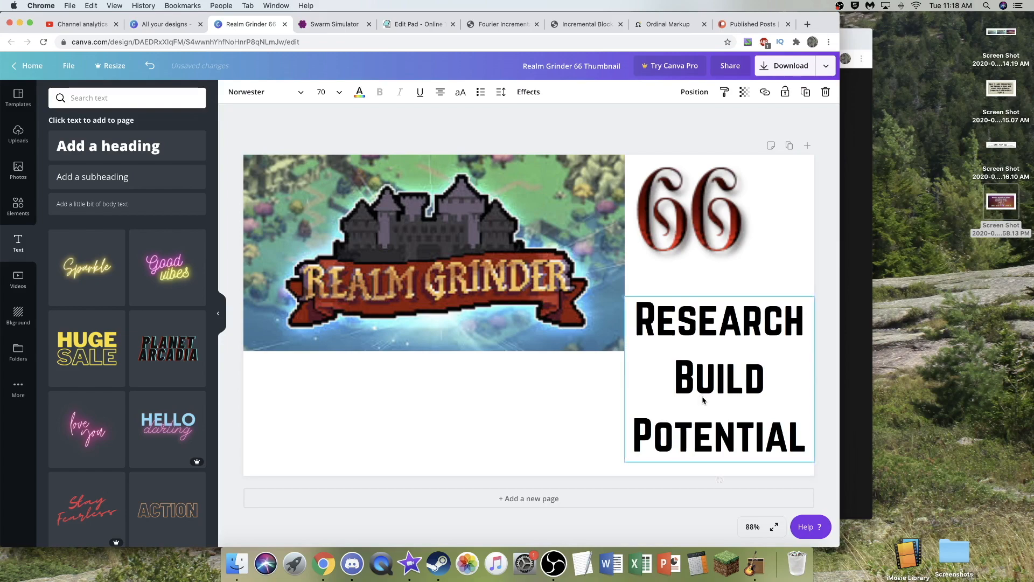
click(550, 403)
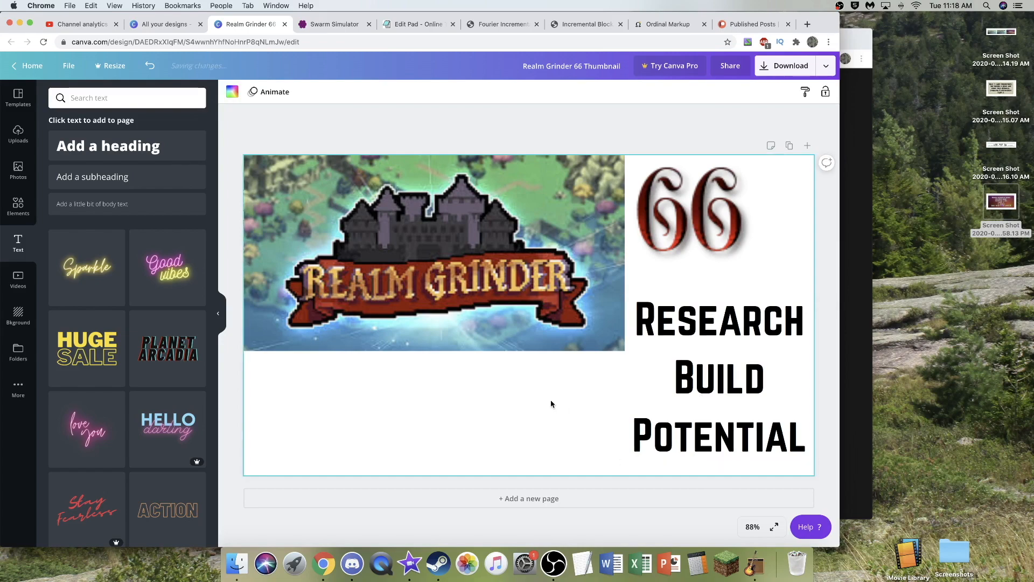
click(570, 118)
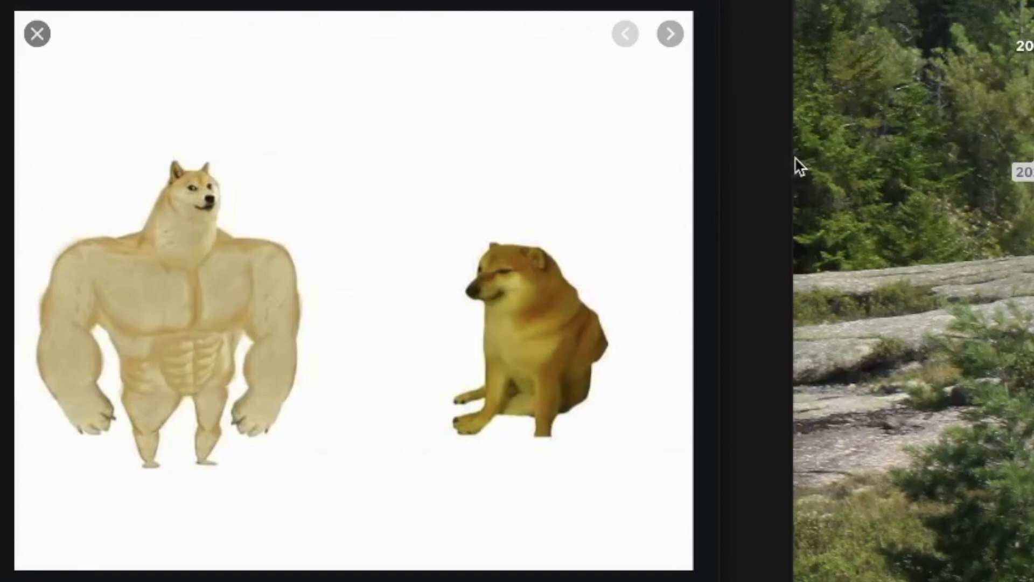
- Save the strong and weak dog image from the web search to Documents as strong_and_weak_dog_meme_template
right_click(525, 225)
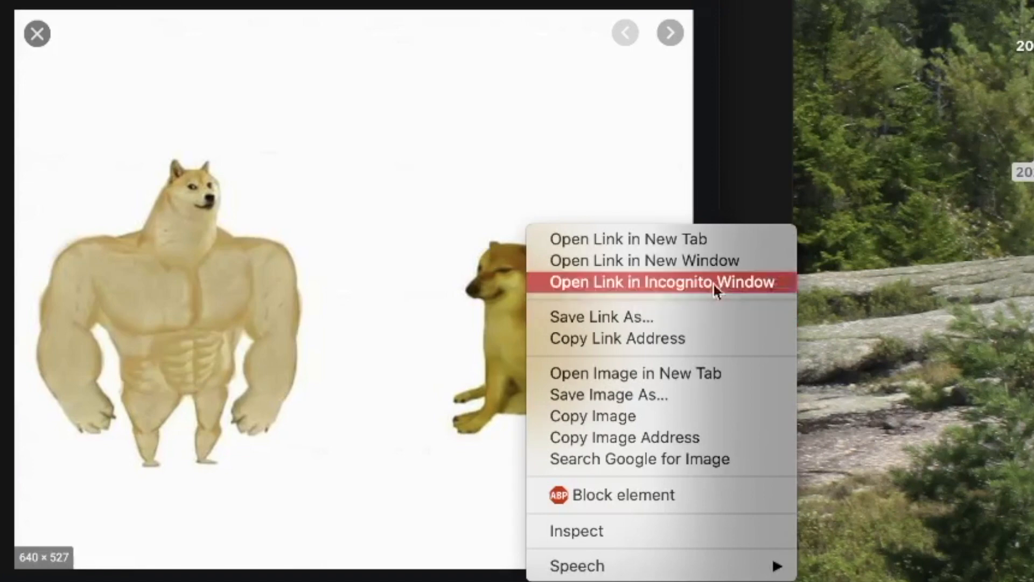
click(720, 394)
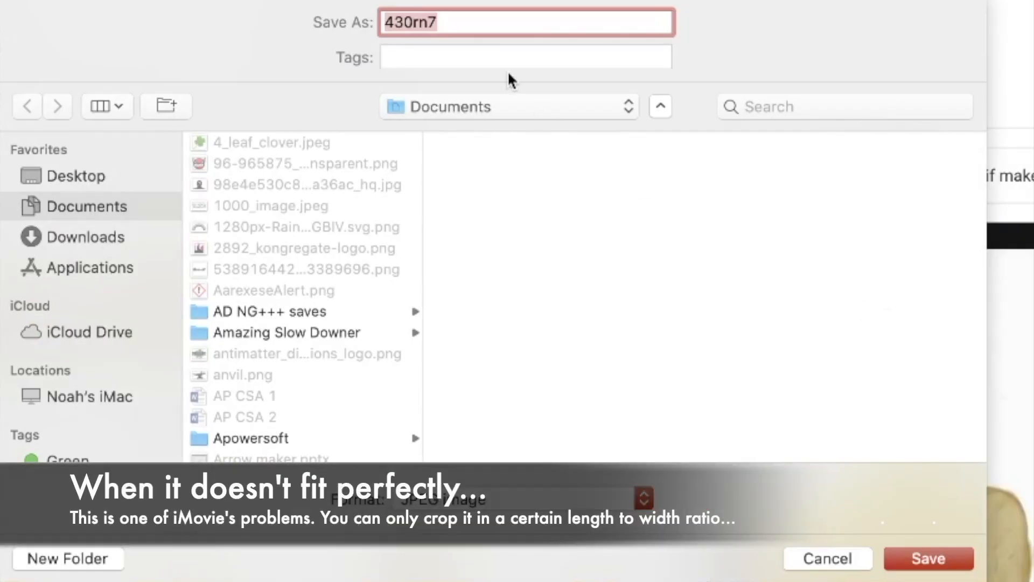
text(strong)
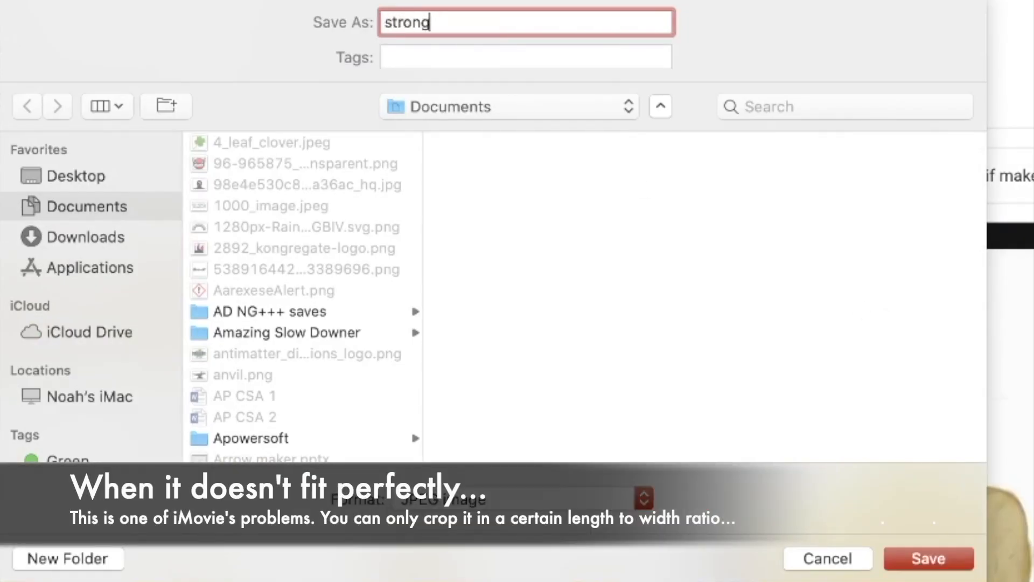
text(_and_weak_dogmeme_template)
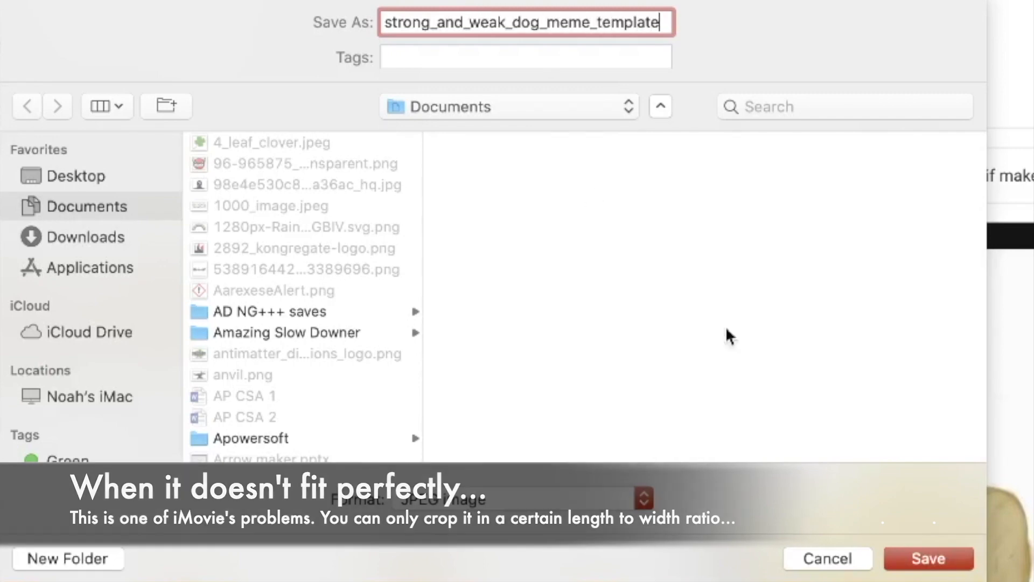
key(Return)
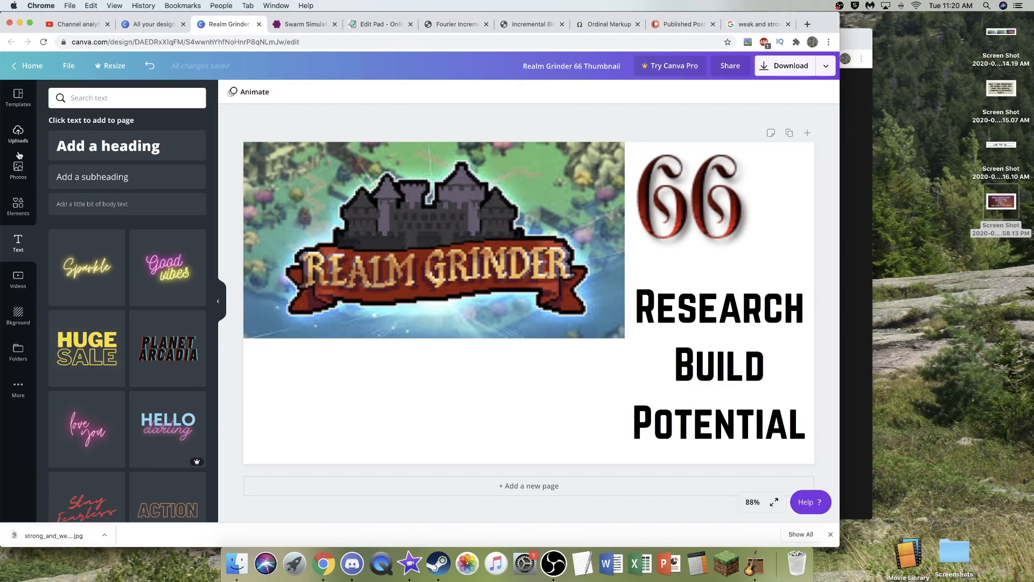
- Add the uploaded strong and weak dog image to the Realm Grinder 66 thumbnail and reposition it
click(18, 133)
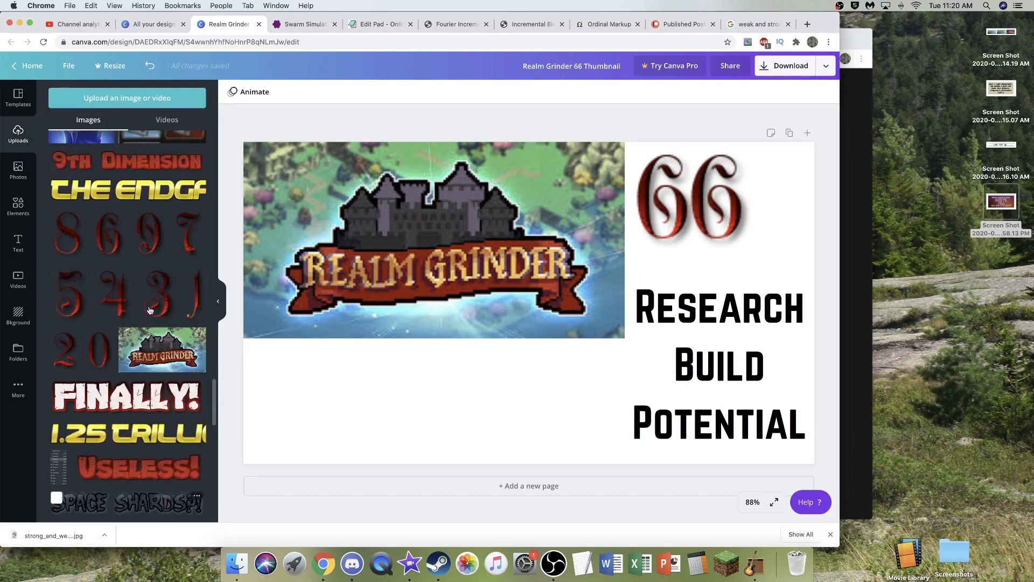
scroll(149, 310, up, 10)
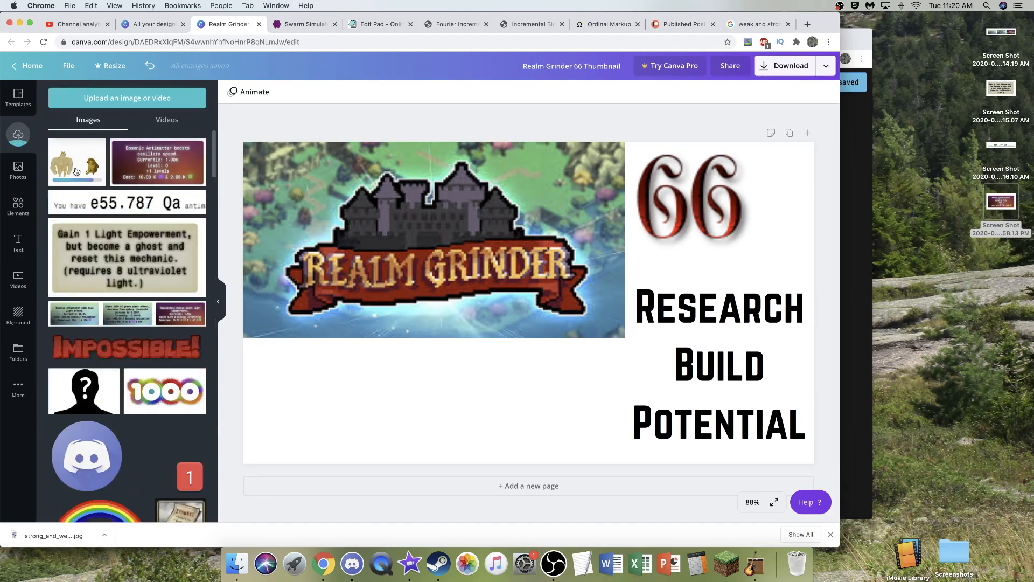
click(77, 161)
drag(527, 339, 625, 314)
- Duplicate the strong and weak dog image and crop the copy tightly around the weak dog
key(super+c)
key(super+v)
drag(487, 319, 621, 319)
drag(689, 401, 689, 366)
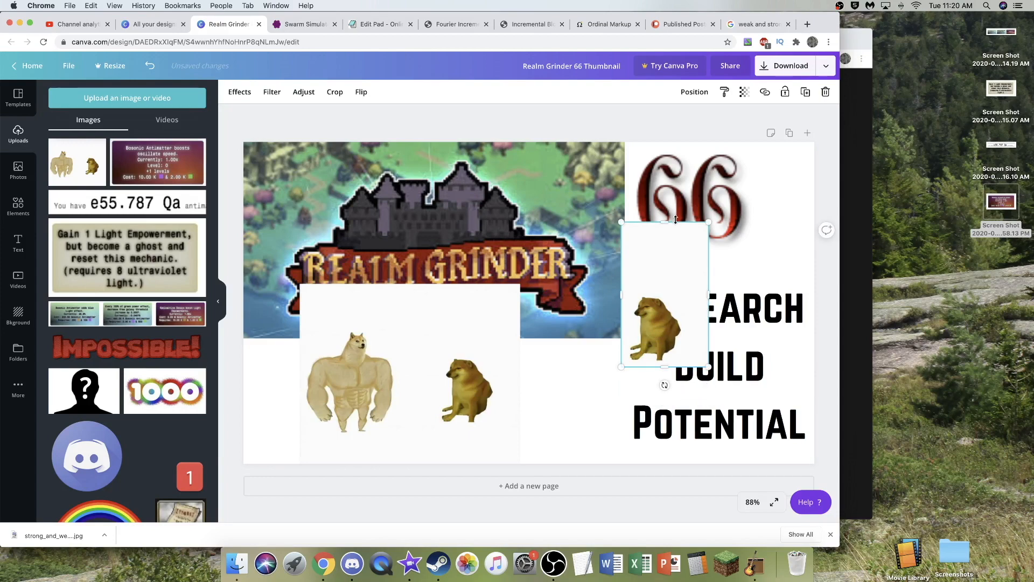
drag(666, 240, 666, 291)
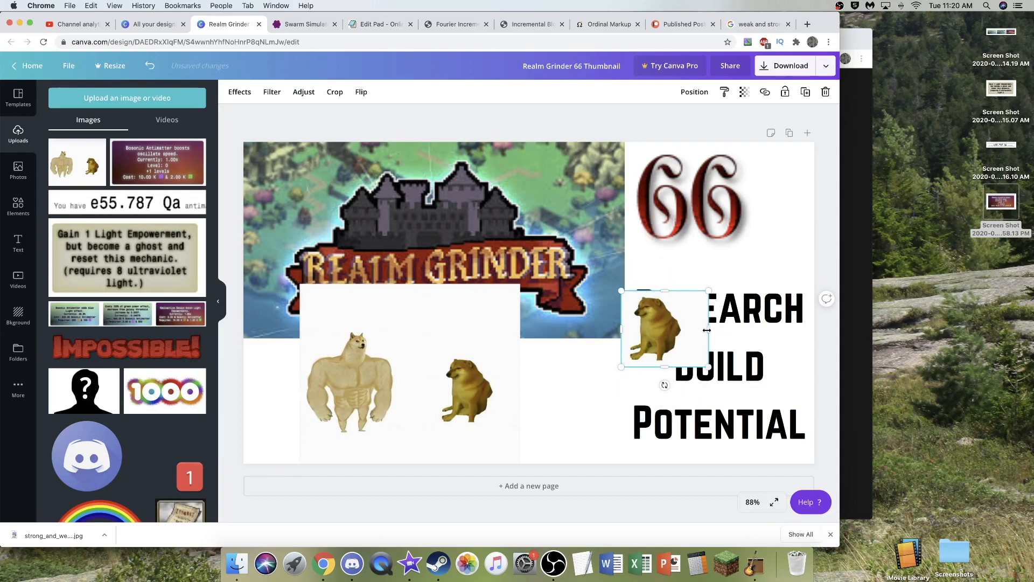
drag(708, 329, 684, 329)
- Crop the original dog image tightly so that it contains only the strong dog
click(466, 366)
drag(402, 284, 412, 329)
drag(520, 396, 397, 393)
drag(350, 462, 351, 440)
- Arrange the weak dog and strong dog side by side under the Realm Grinder logo picture and enlarge the weak dog
drag(358, 382, 539, 404)
drag(676, 329, 330, 424)
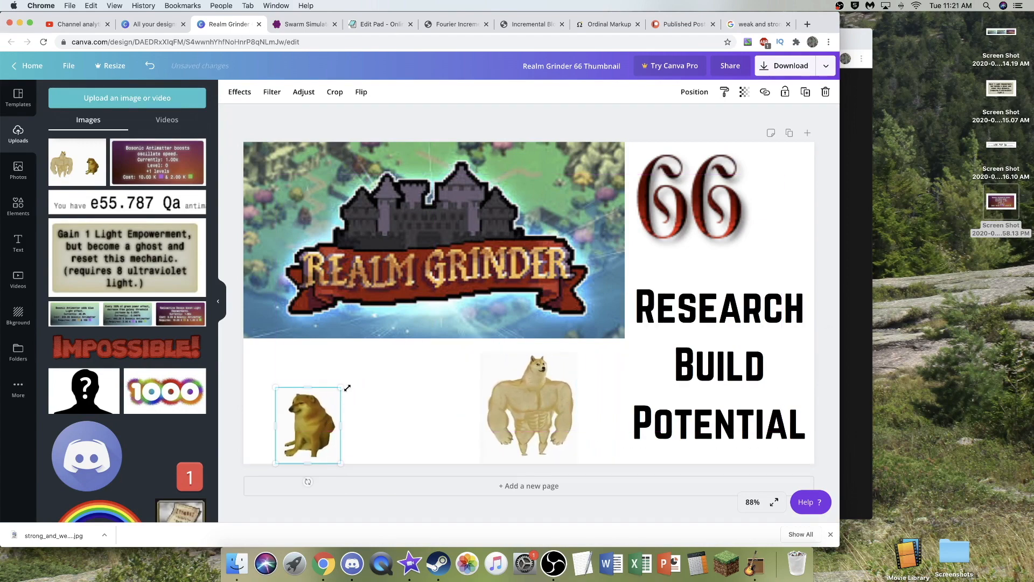
drag(350, 382, 359, 366)
- Add an "Episode 65" heading and fit it above the weak dog at size 41.9
click(17, 242)
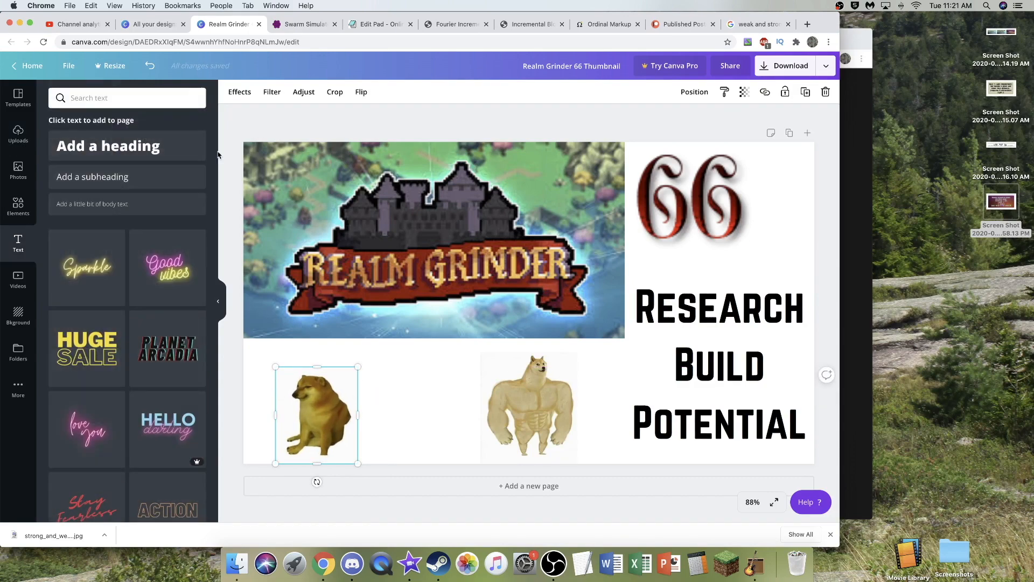
click(108, 146)
text(Epsido)
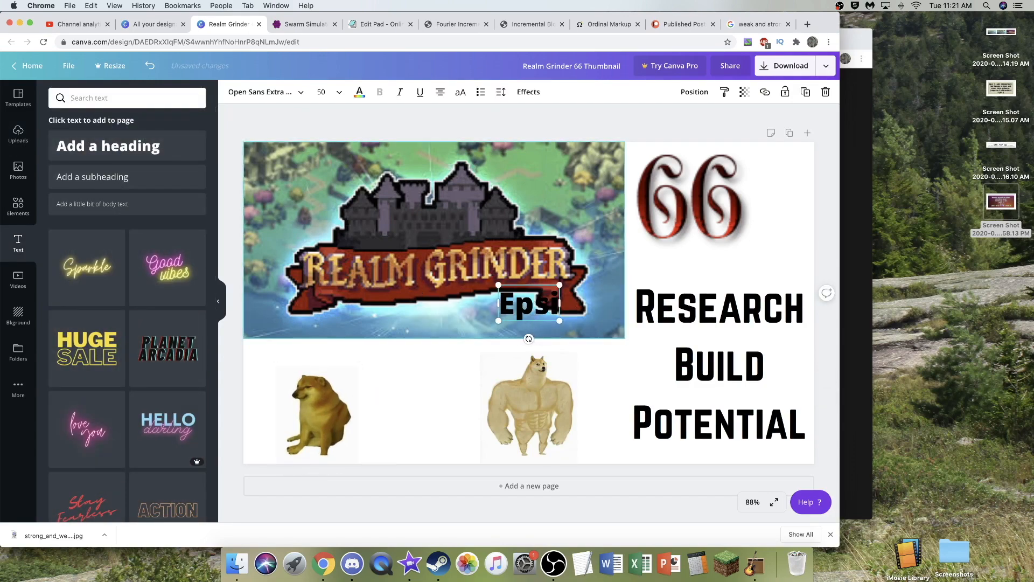
key(BackSpace)
key(BackSpace)
key(BackSpace)
key(BackSpace)
text(isode)
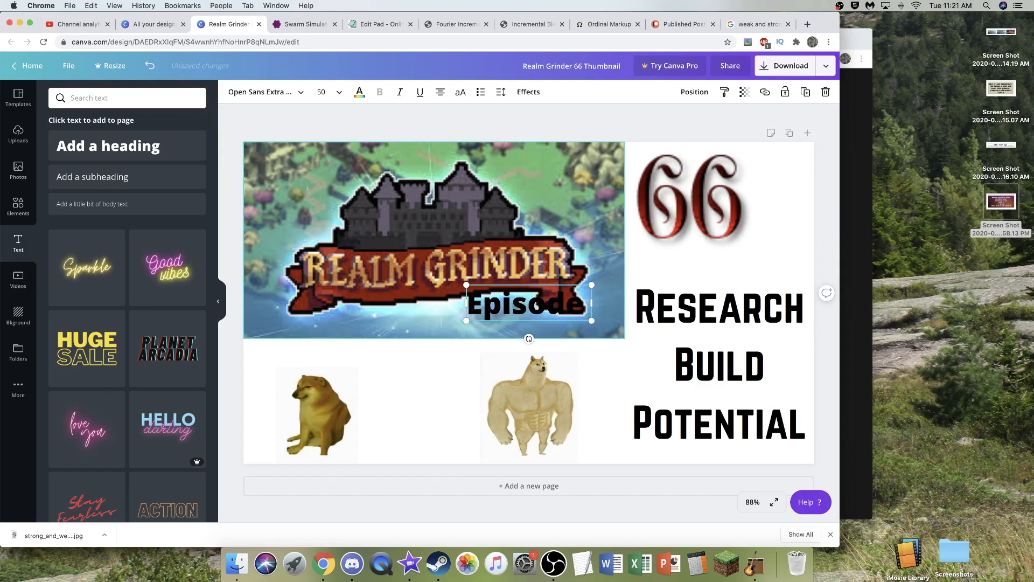
text( 65)
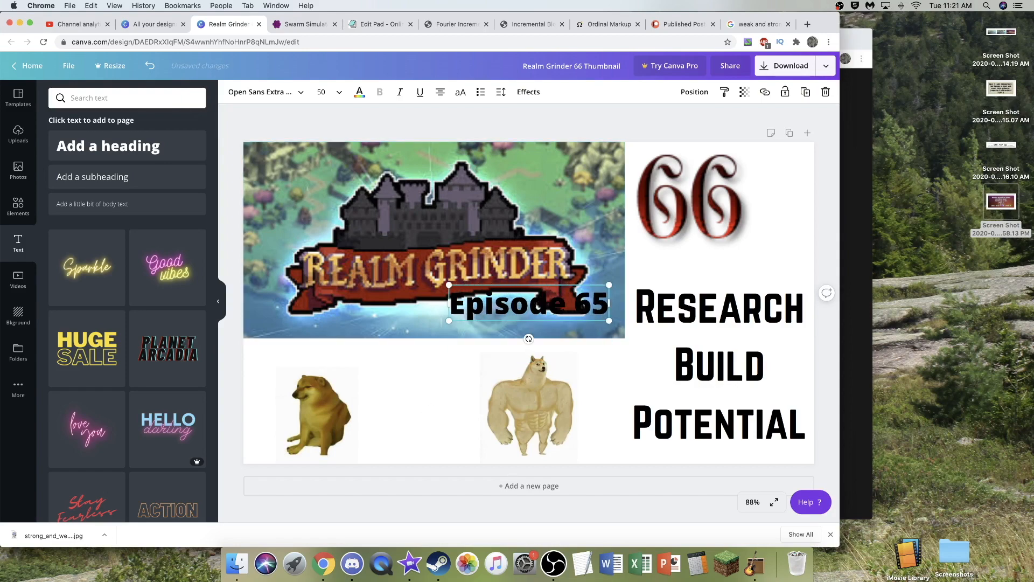
drag(504, 309, 304, 368)
drag(317, 412, 327, 412)
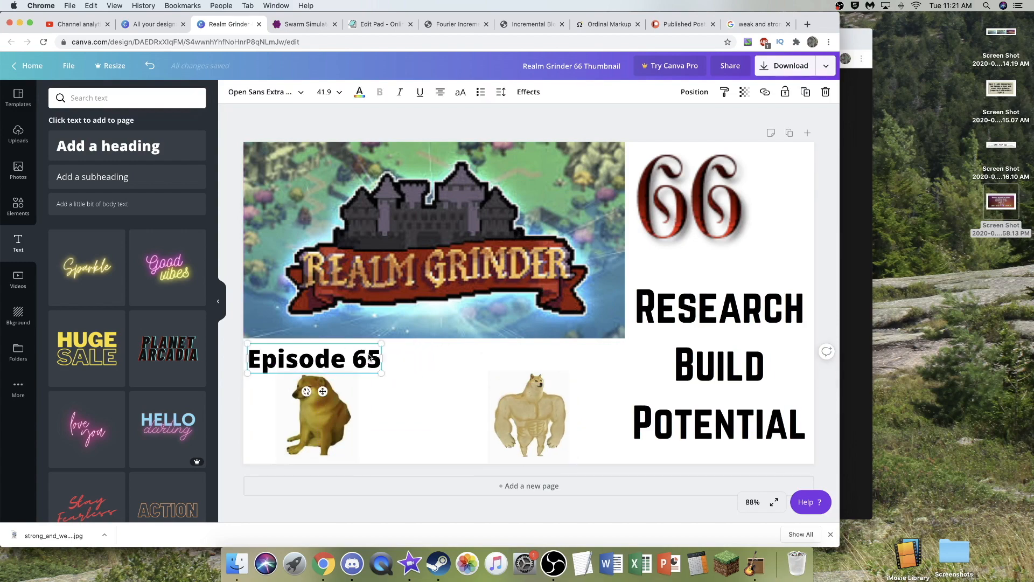
- Place a copy of the episode heading above the strong dog, reading "Episode 66" in the Black Ops One font
key(super+d)
drag(369, 360, 550, 363)
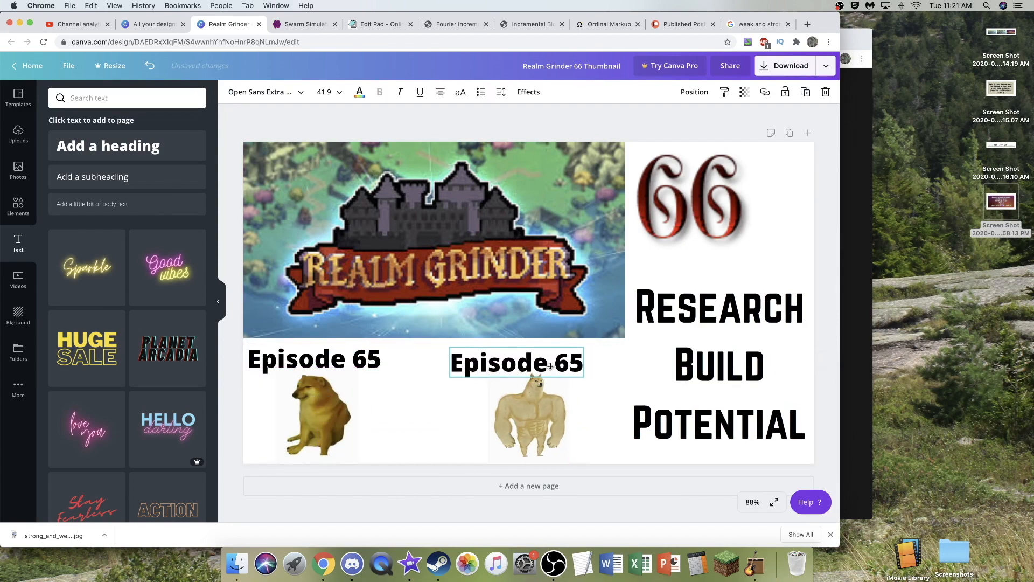
click(575, 360)
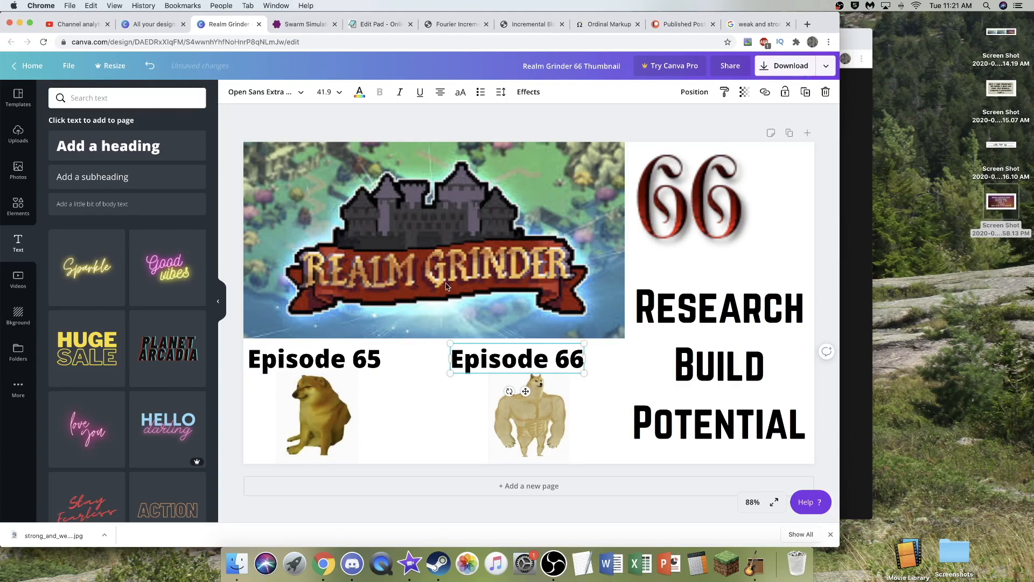
click(287, 92)
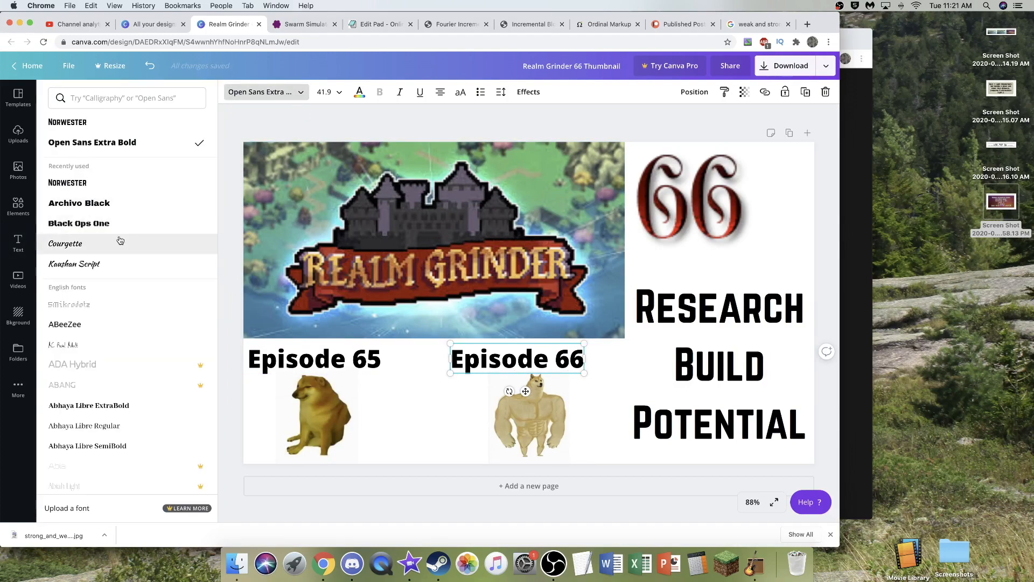
click(108, 223)
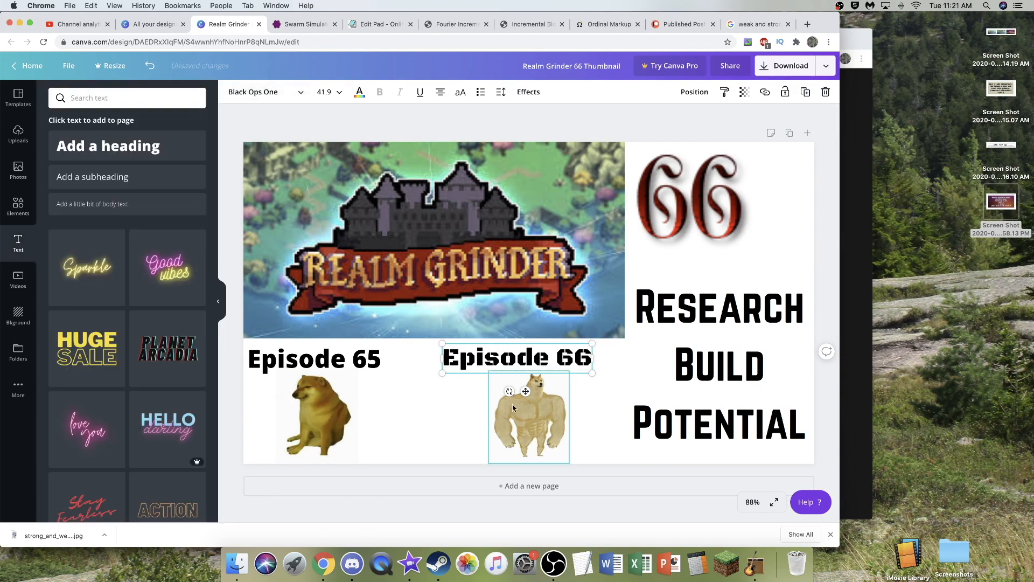
- Enlarge the strong dog slightly and realign it with the "Episode 66" heading above it
click(418, 406)
drag(521, 414, 516, 413)
drag(478, 377, 518, 402)
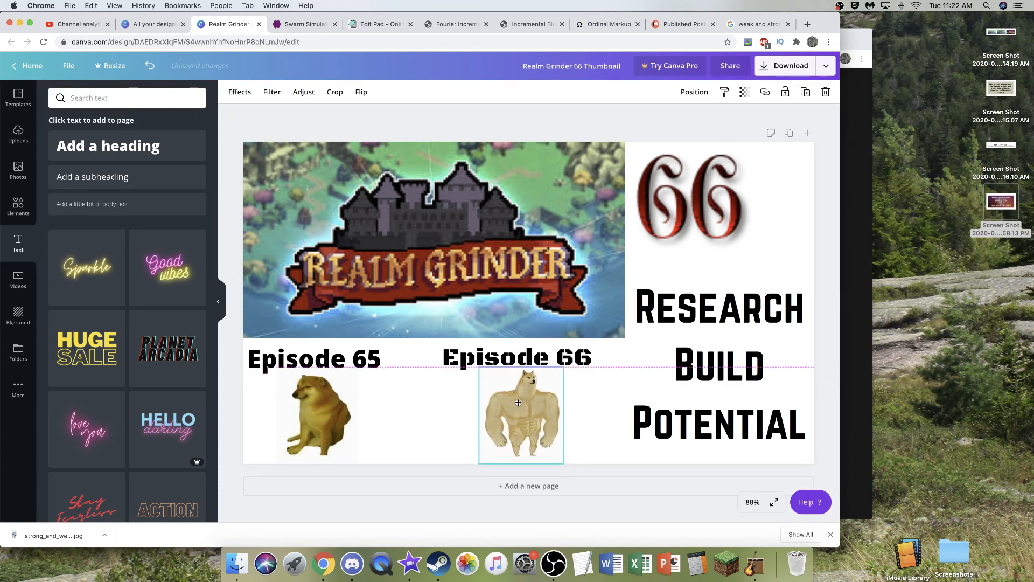
drag(485, 354, 476, 366)
click(487, 372)
click(454, 124)
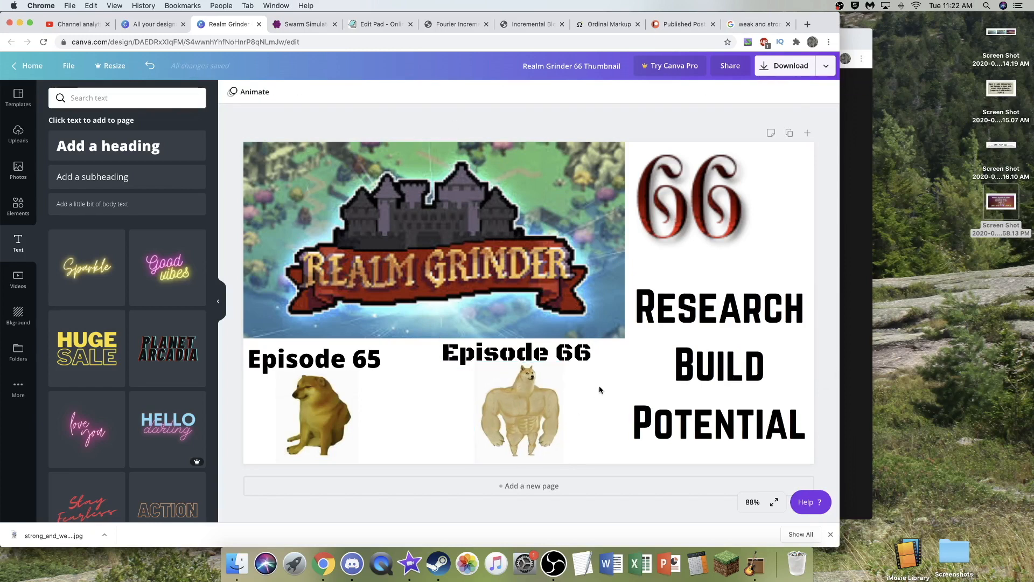
- Color the words "Research" and "Build" dark blue and the word "Potential" purple
click(727, 363)
triple_click(727, 364)
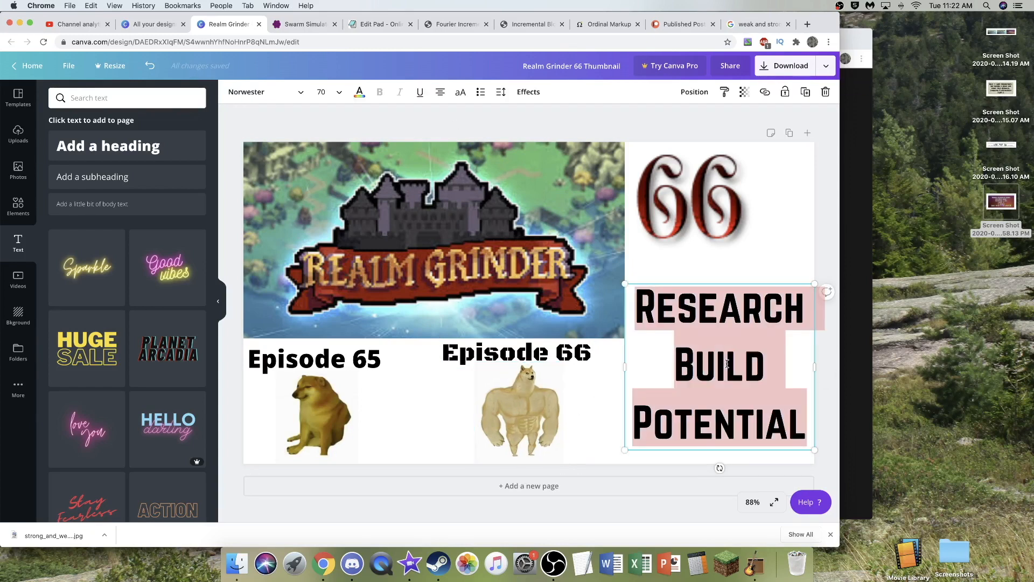
double_click(725, 315)
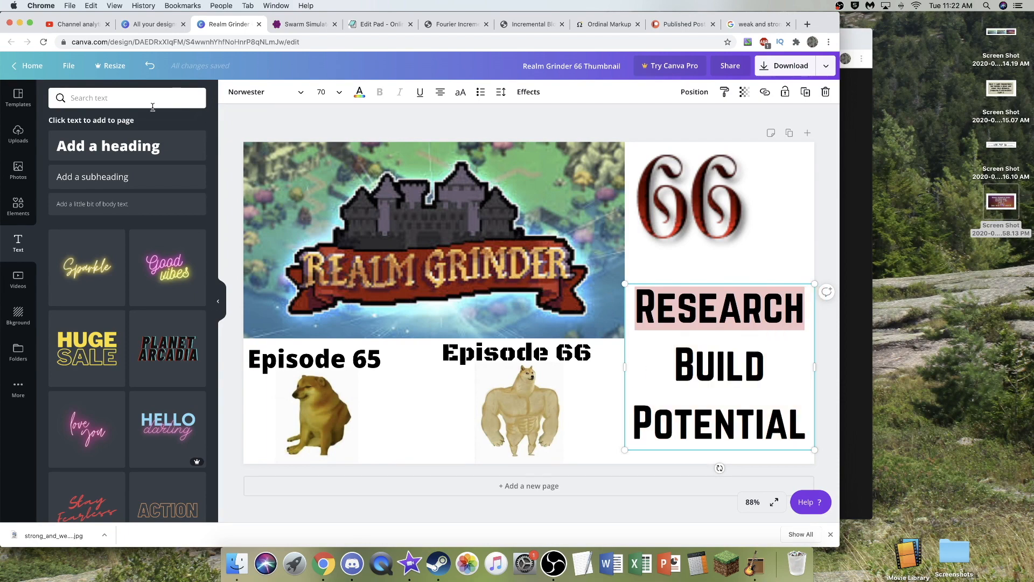
click(360, 92)
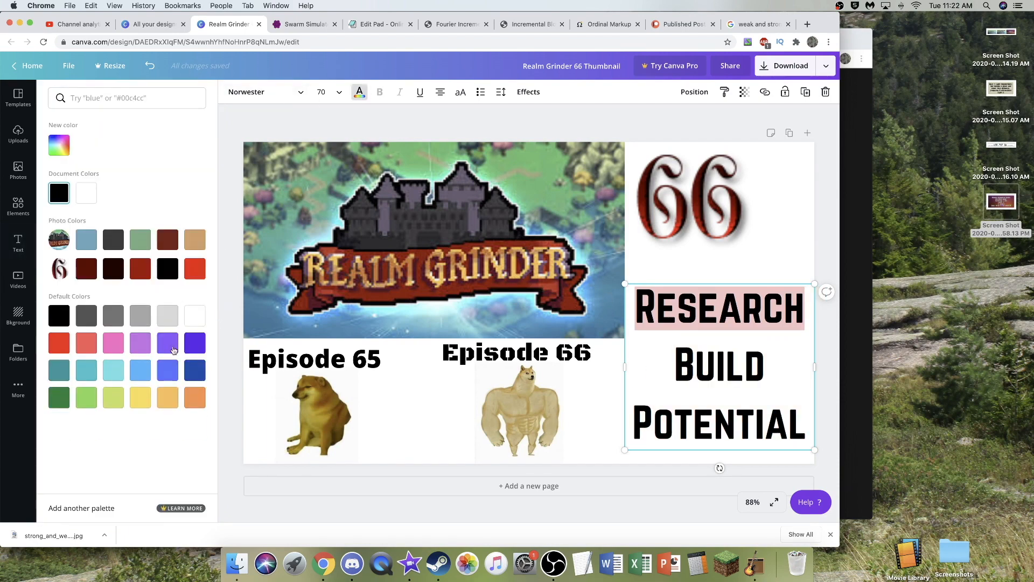
click(195, 371)
double_click(747, 368)
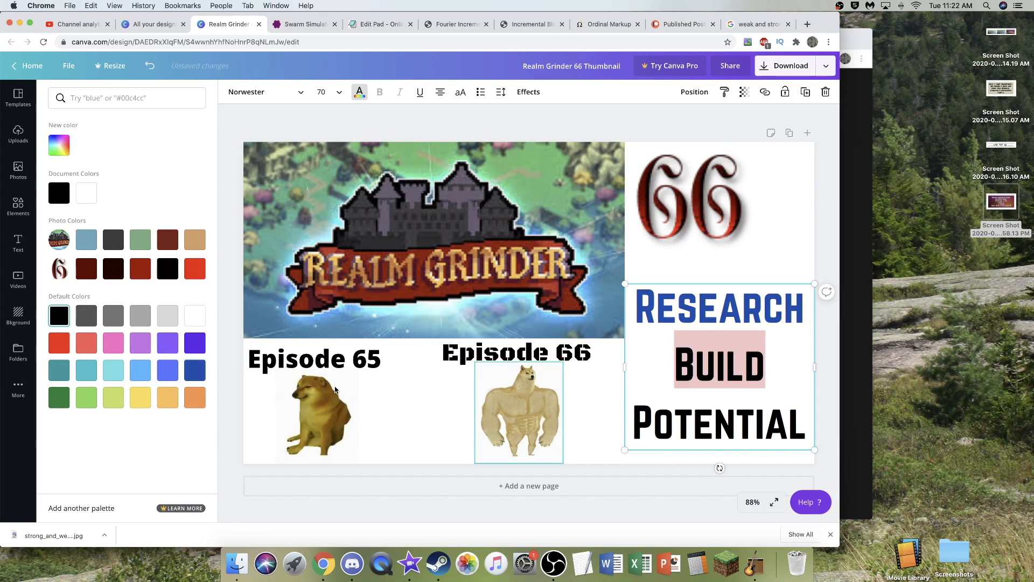
click(189, 375)
double_click(721, 415)
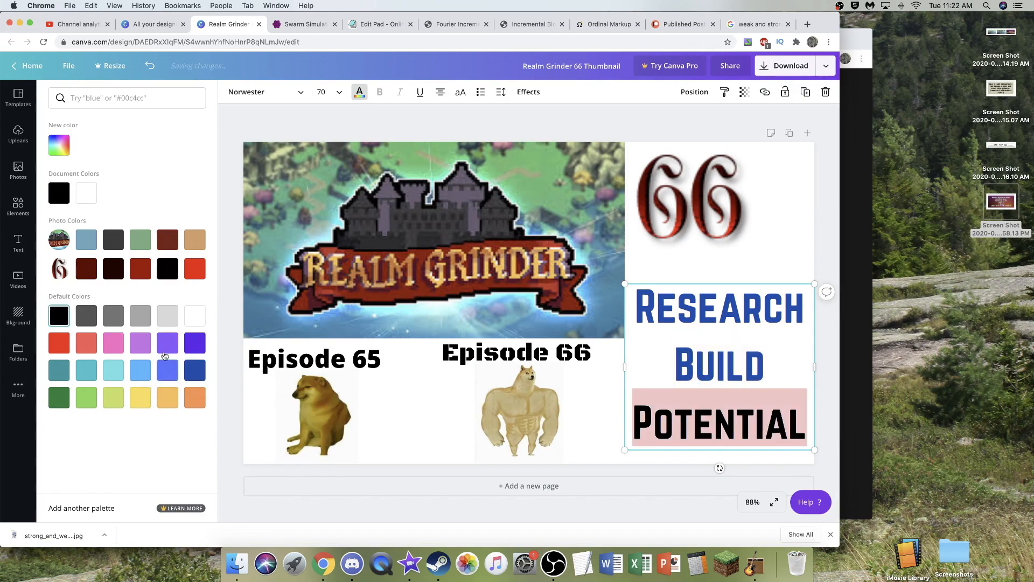
click(167, 351)
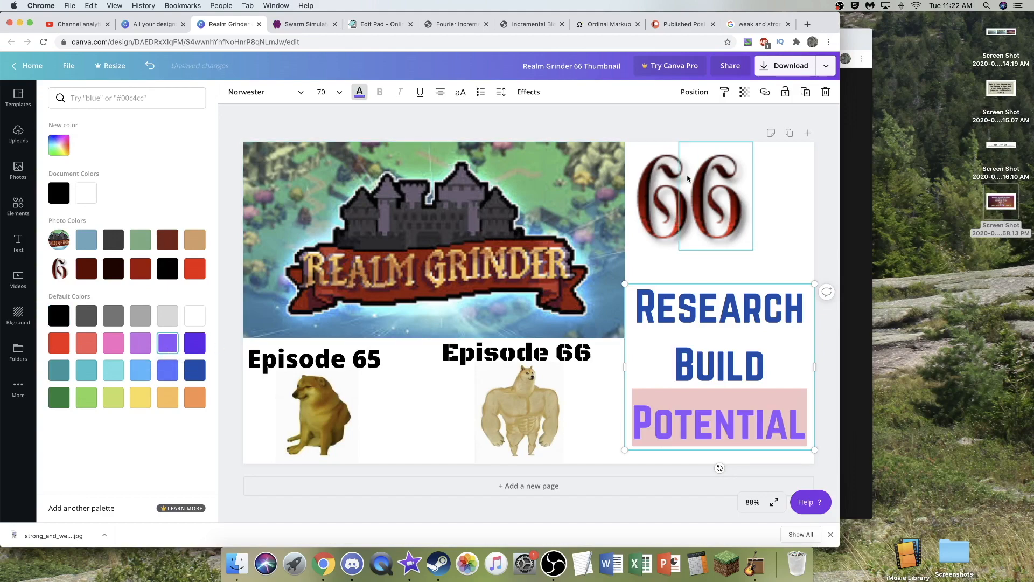
click(658, 121)
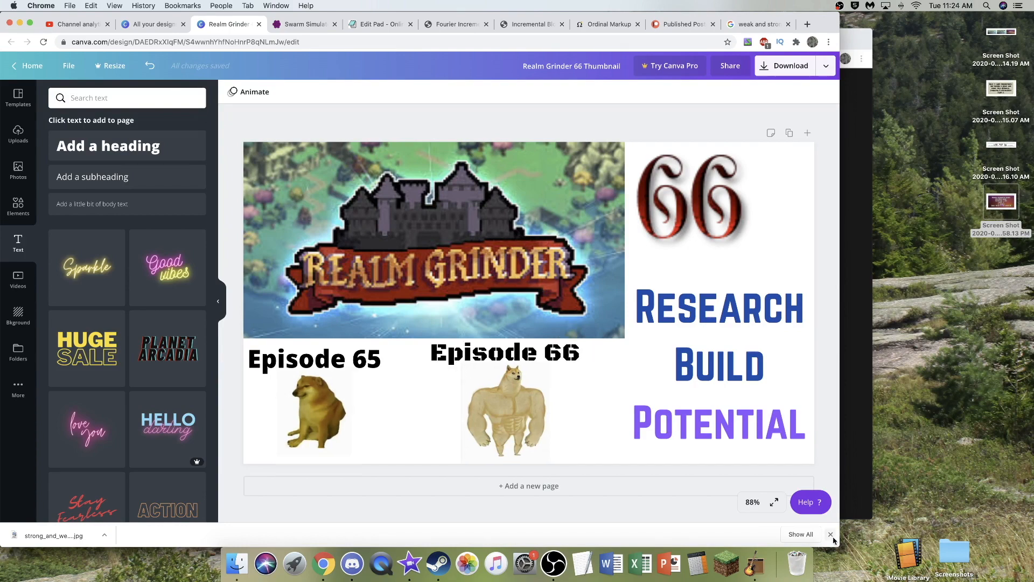
- Search the fonts for comic styles and change the "Episode 65" heading to One Little Font
click(830, 534)
click(314, 371)
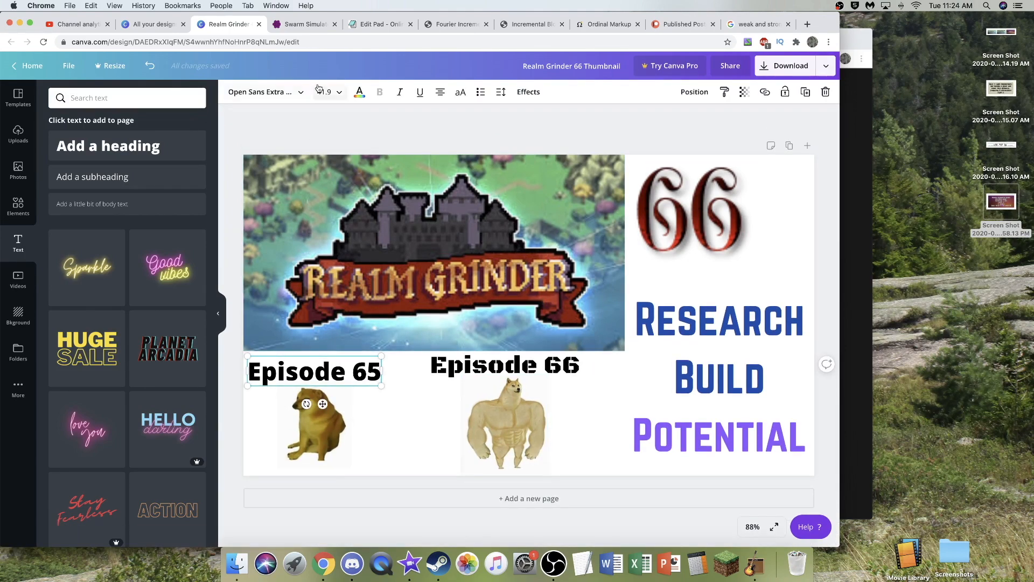
click(235, 97)
click(80, 98)
text(comic sa)
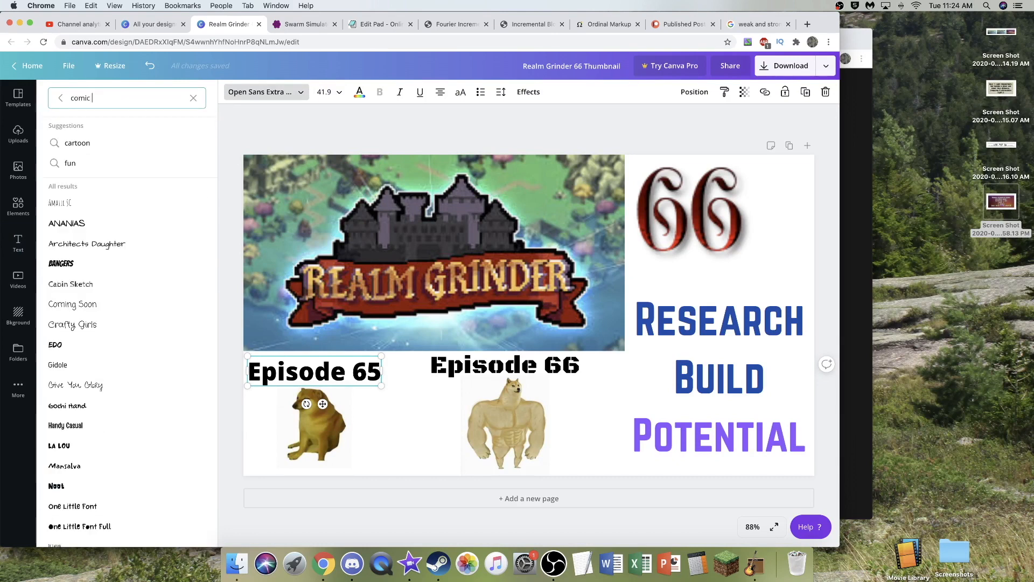
text(ns)
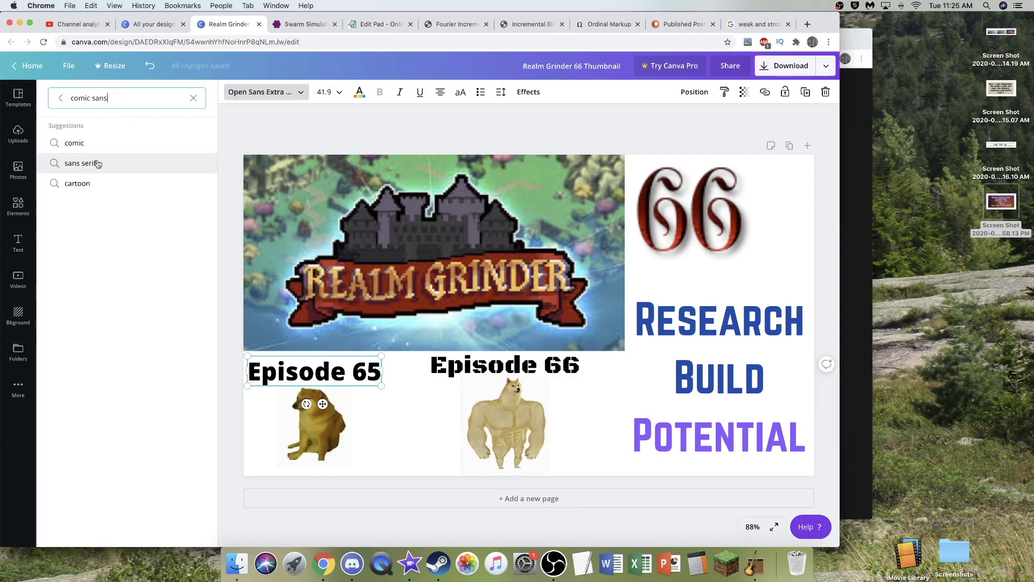
click(97, 143)
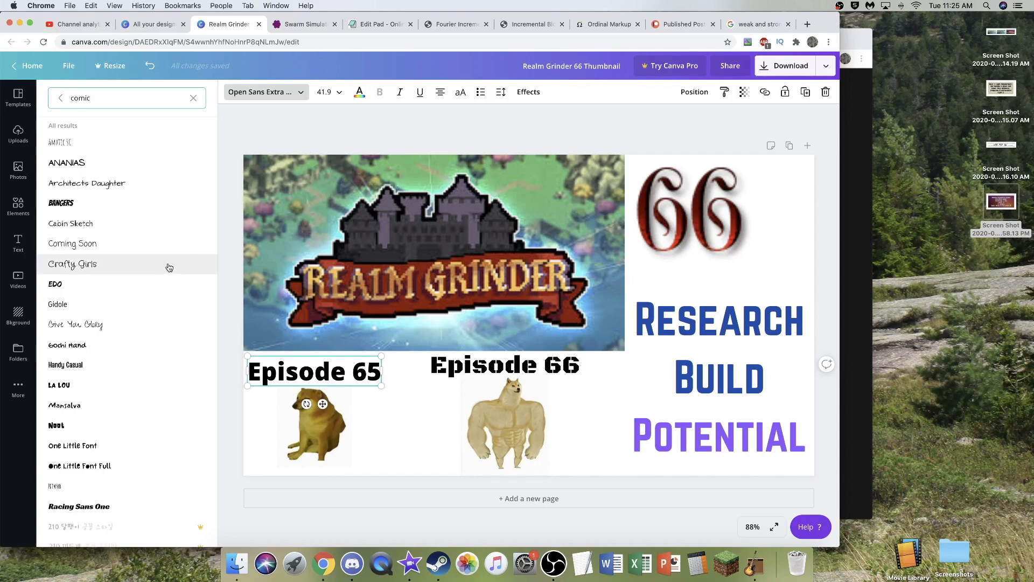
scroll(171, 267, down, 3)
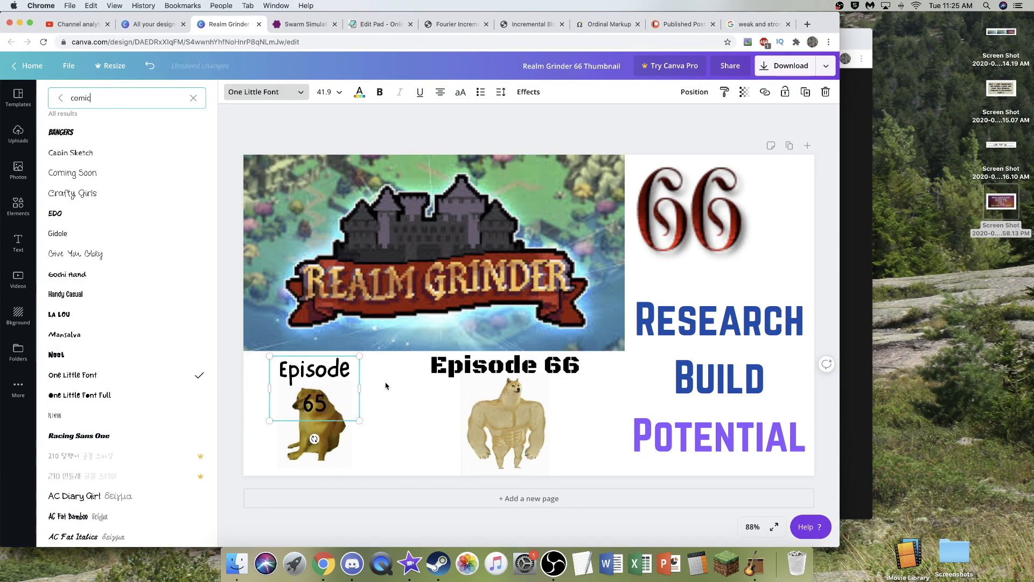
- Widen the "Episode 65" text box so it fits on one line and center it above the weak dog
click(358, 393)
drag(368, 388, 380, 402)
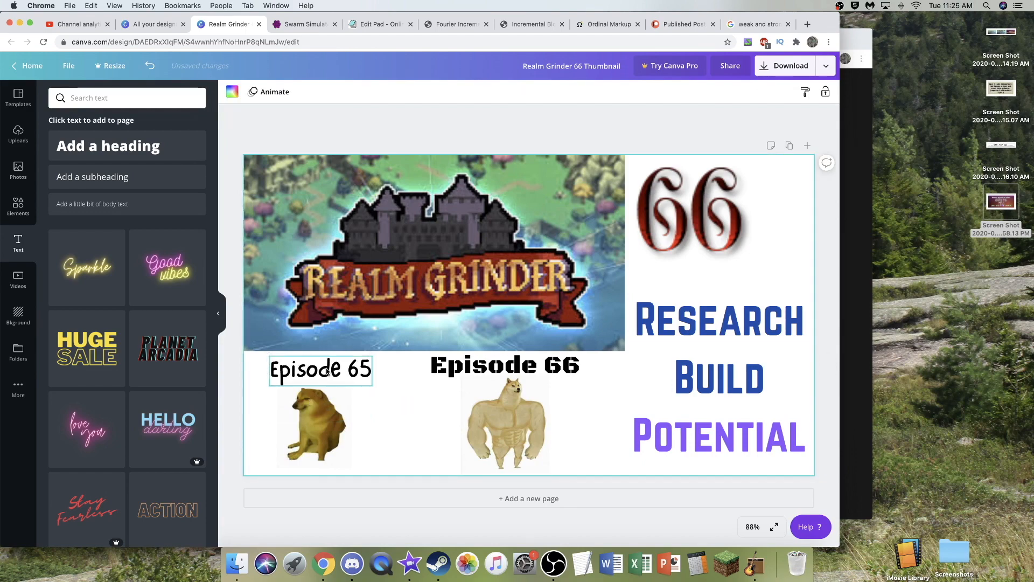
drag(329, 370, 323, 370)
click(379, 407)
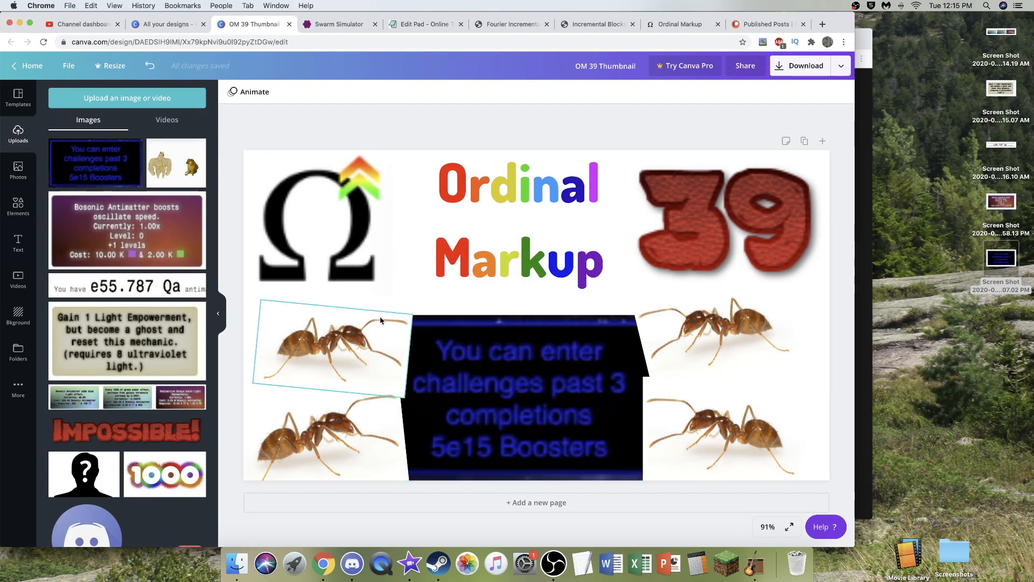
- Look through the collection of uploaded images beside the OM 39 Thumbnail design
scroll(142, 286, down, 10)
scroll(141, 287, down, 20)
scroll(145, 284, down, 20)
scroll(147, 281, down, 10)
scroll(151, 322, up, 20)
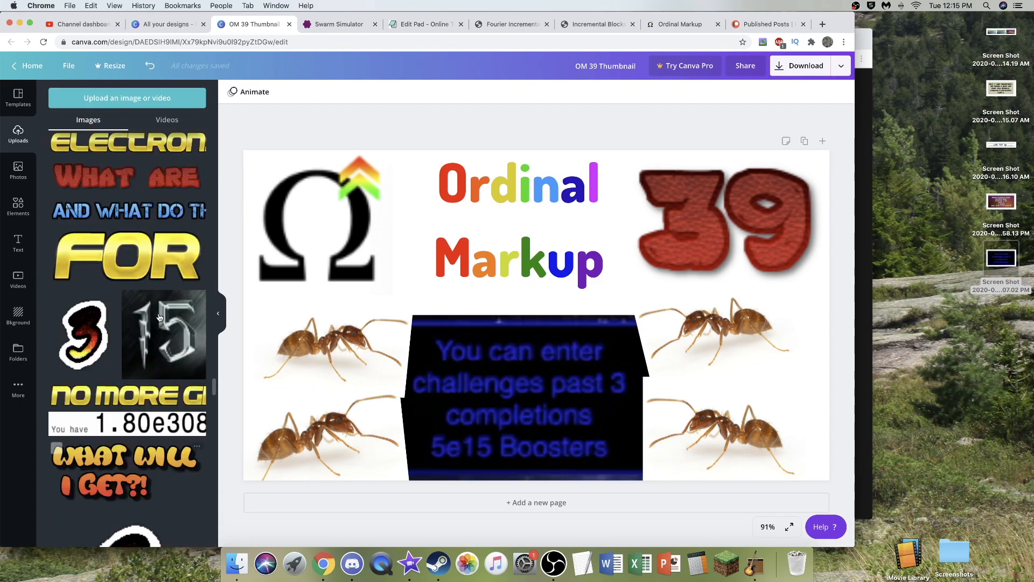
scroll(158, 319, up, 15)
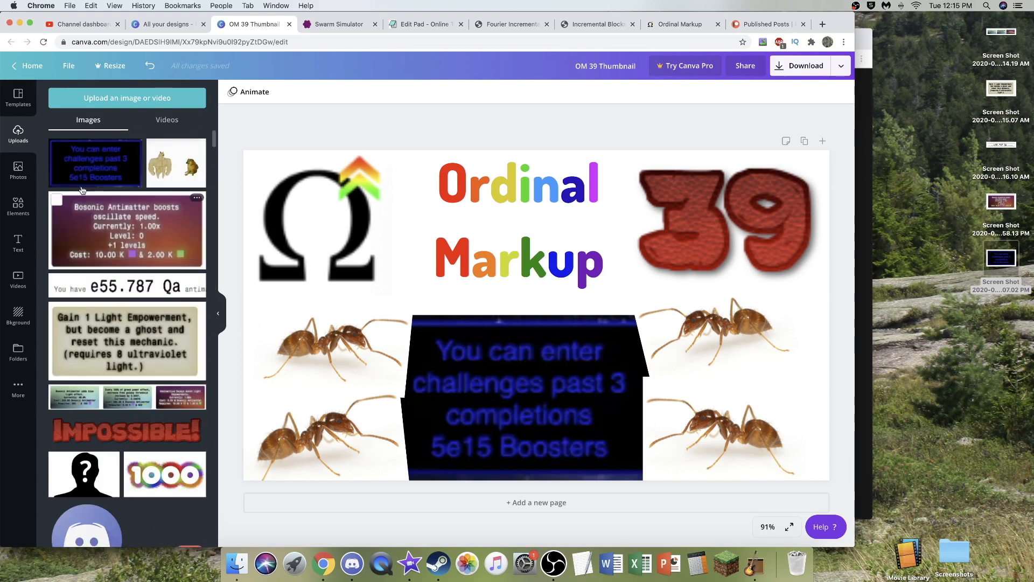
- Select the uploaded blue challenges, Bosonic Antimatter and e55.787 Qa screenshots together
click(56, 146)
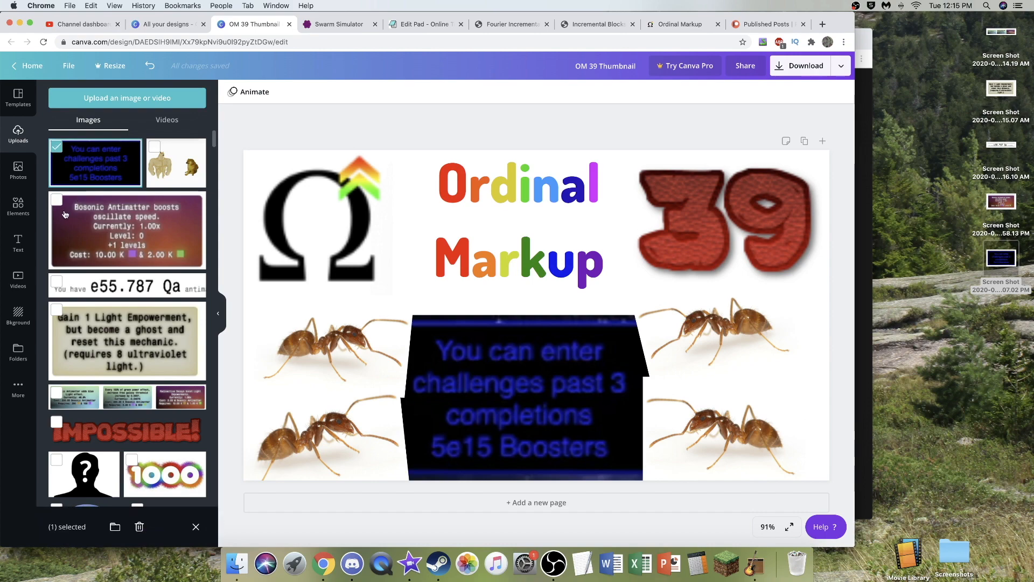
click(61, 210)
click(81, 285)
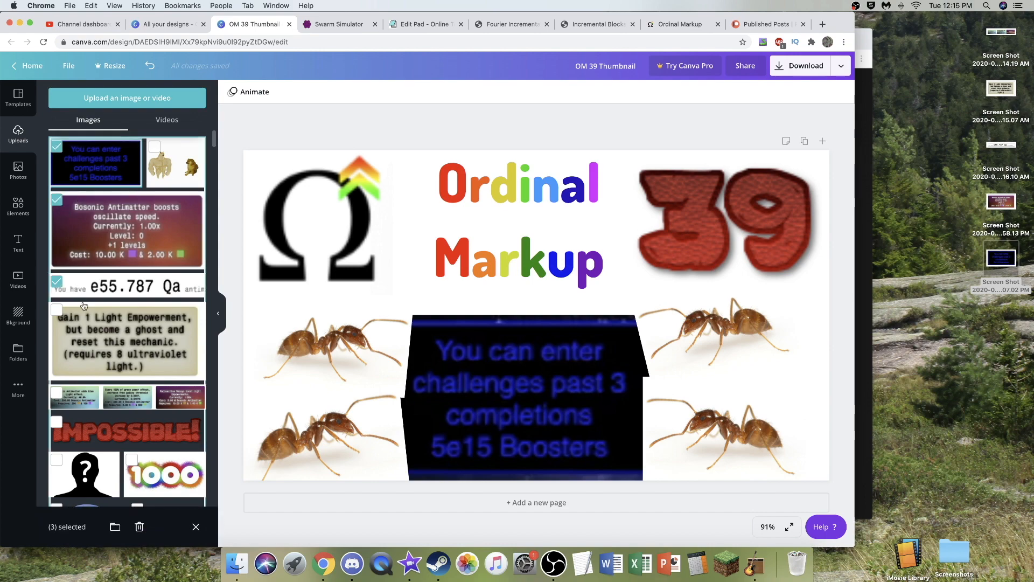
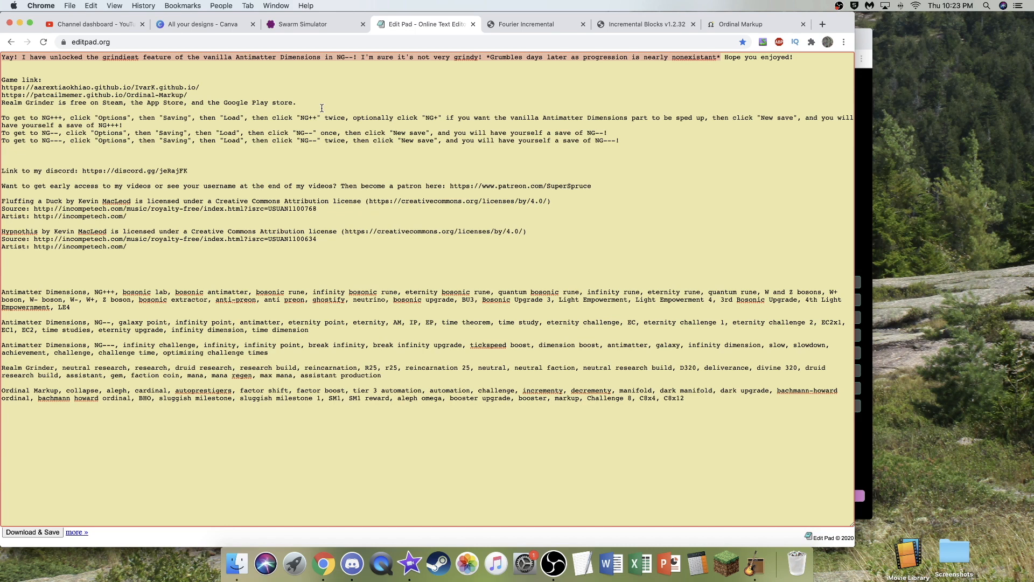
- Replace the highlighted intro with "Remember in the last few episodes I was struggling to reach the required amount of gems to get to the next Reincarnation?"
key(BackSpace)
text(Remember in the last few episodes I was sr)
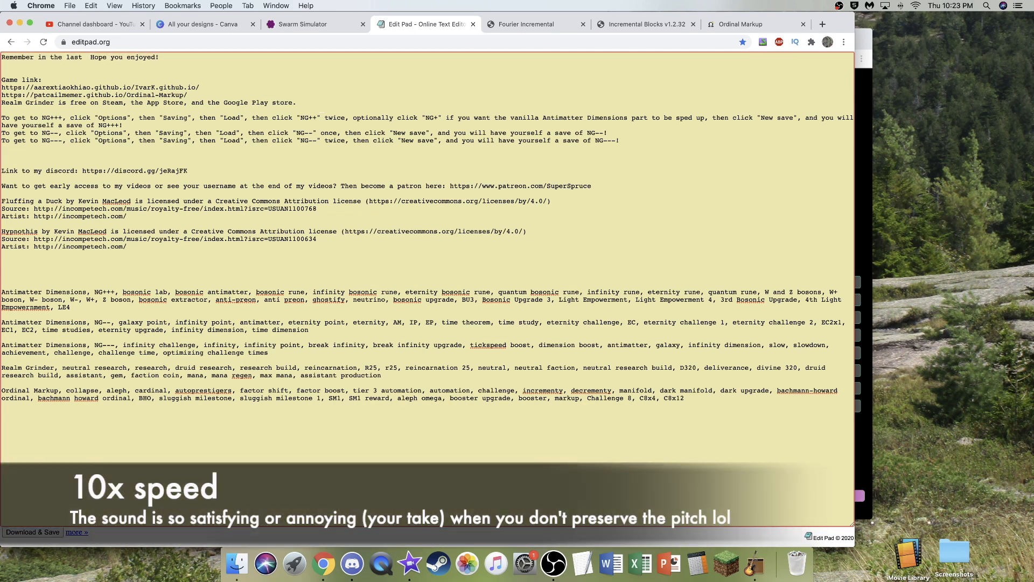
key(BackSpace)
text(truggling to reach the required amount of gems to get to the next Reincarnation? )
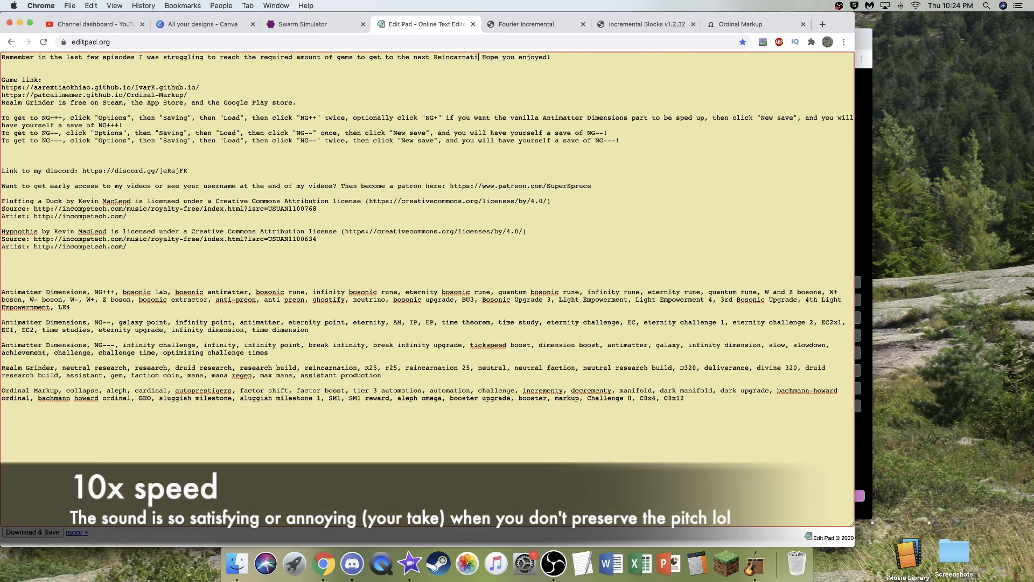
text(That is a thing of the past, because of )
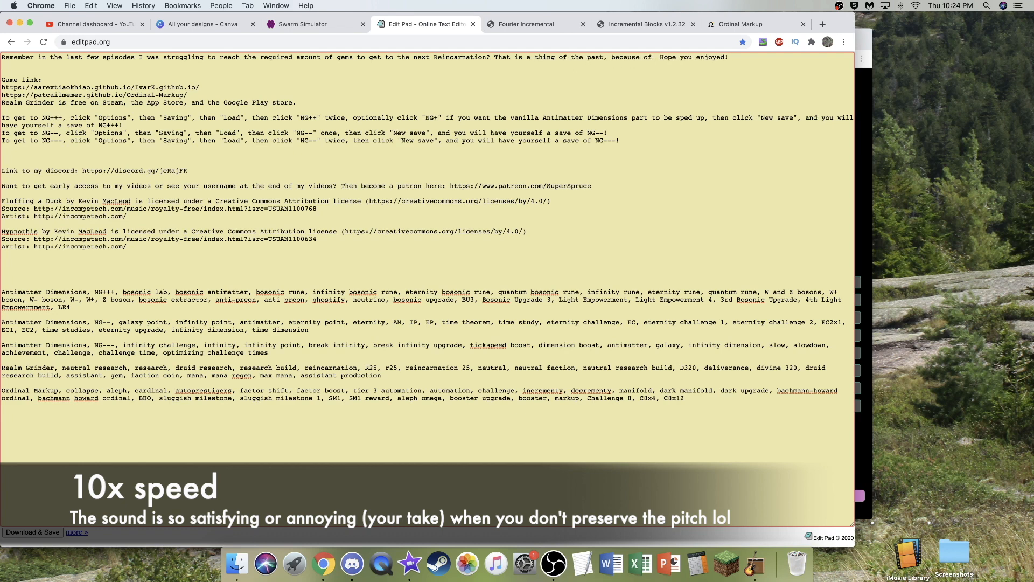
text(a bunch of new things. Now, it looks like I can speed through the next few R)
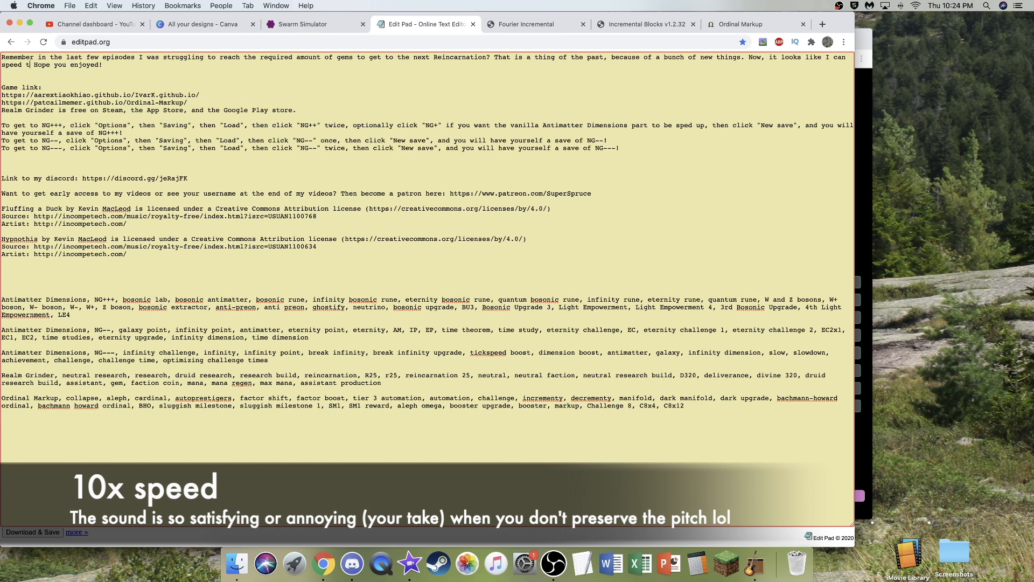
text(eincarnations with ease! But what are those things that give me this insane potential? Watch to find )
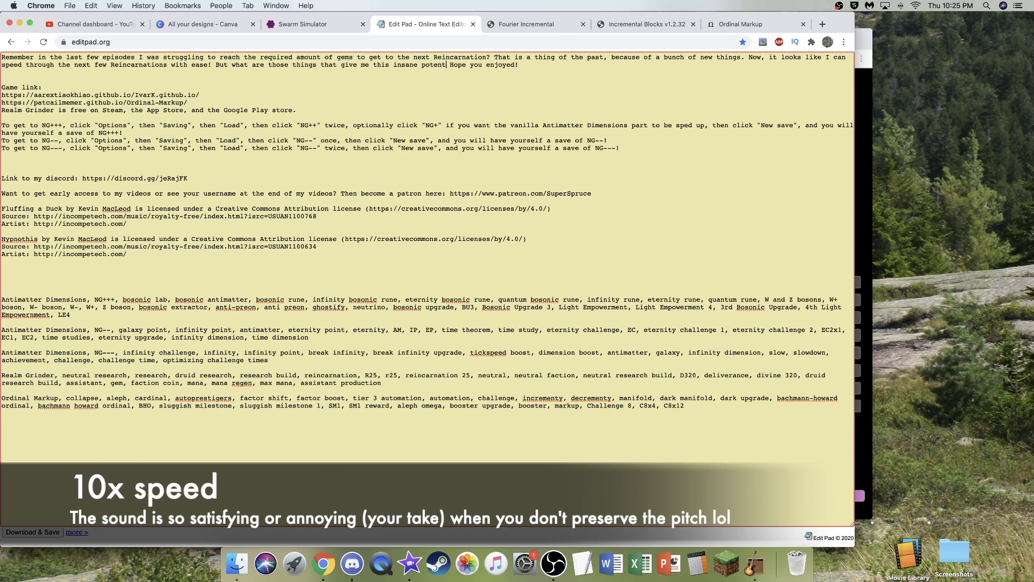
text(out!)
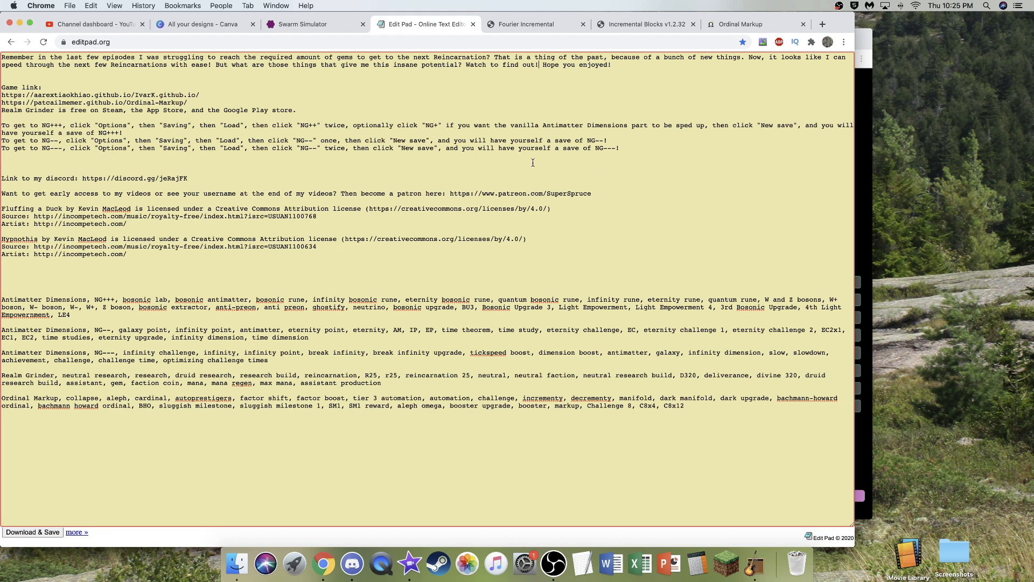
- Copy the new intro through "Game link:" and the Realm Grinder availability line from Edit Pad into iMovie's YouTube description
drag(3, 57, 45, 86)
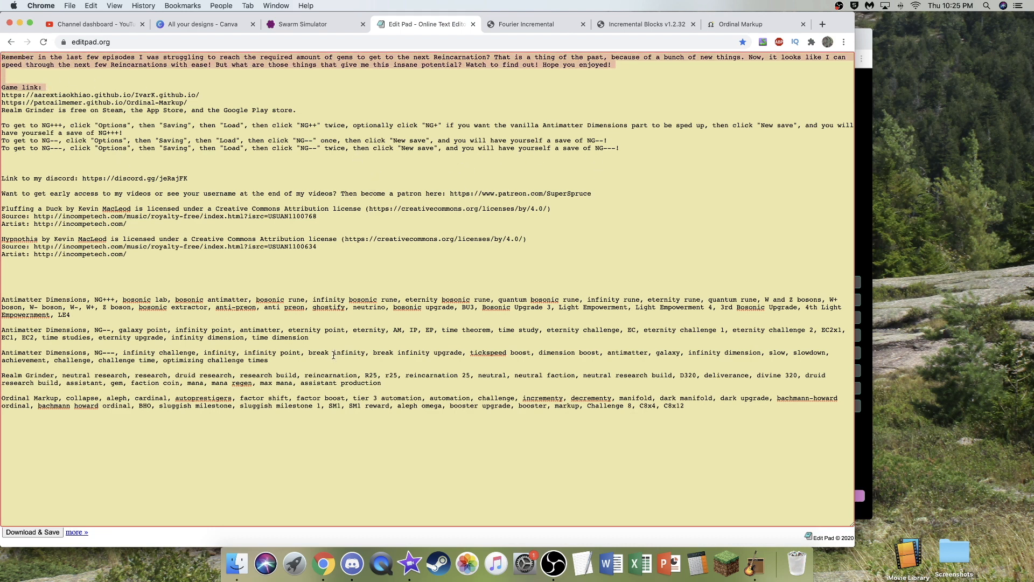
click(410, 563)
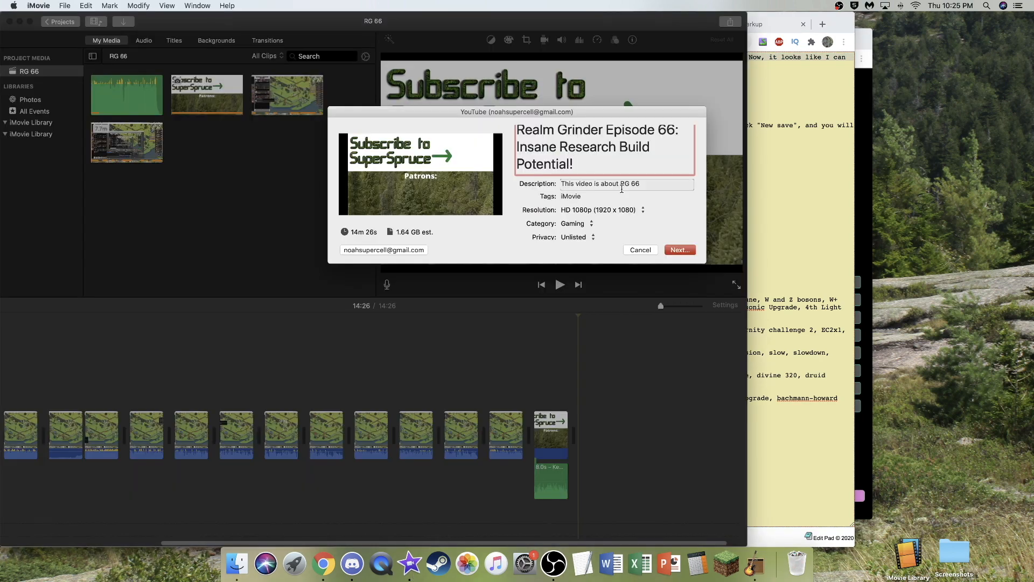
click(648, 184)
key(super+v)
scroll(574, 213, down, 3)
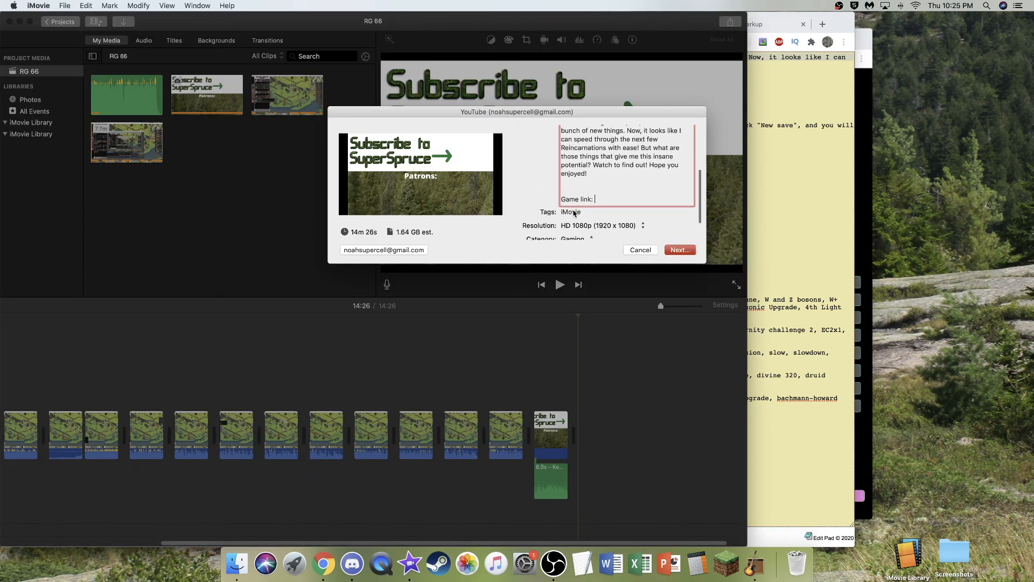
click(798, 313)
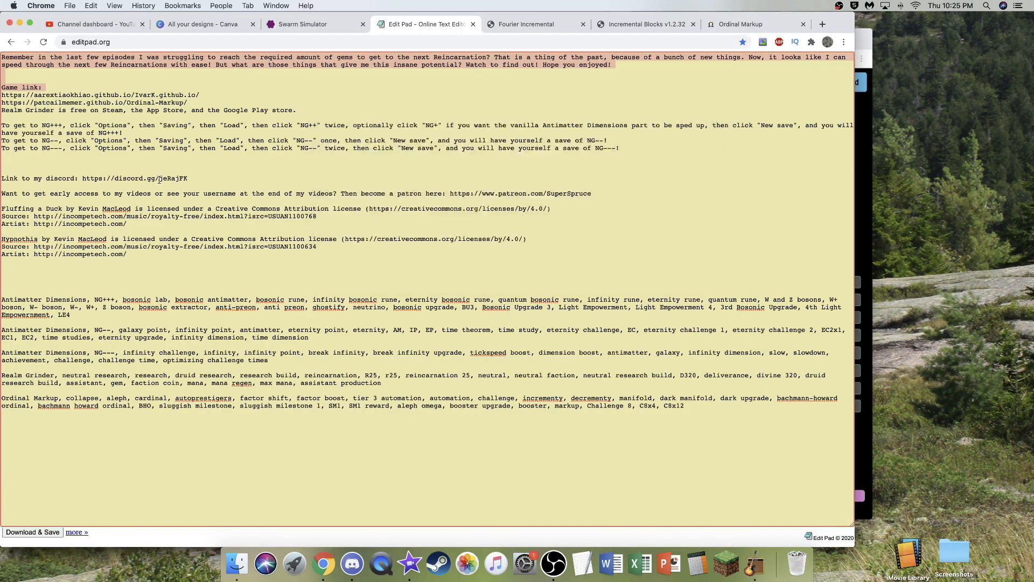
triple_click(43, 110)
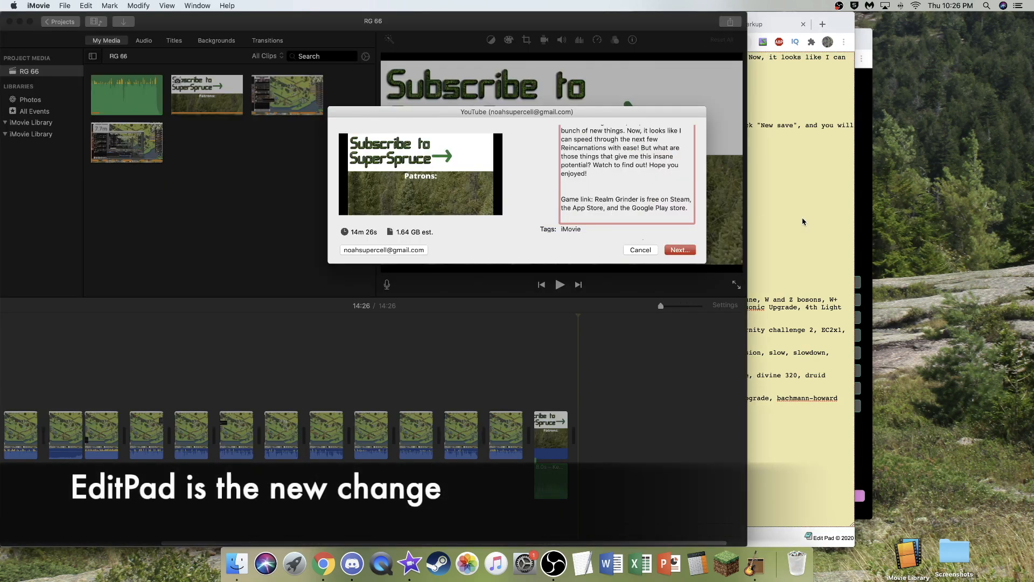
- Append the Discord link, Patreon link and Fluffing a Duck music credit from Edit Pad to the YouTube description in iMovie
click(802, 221)
drag(4, 155, 127, 224)
key(super+c)
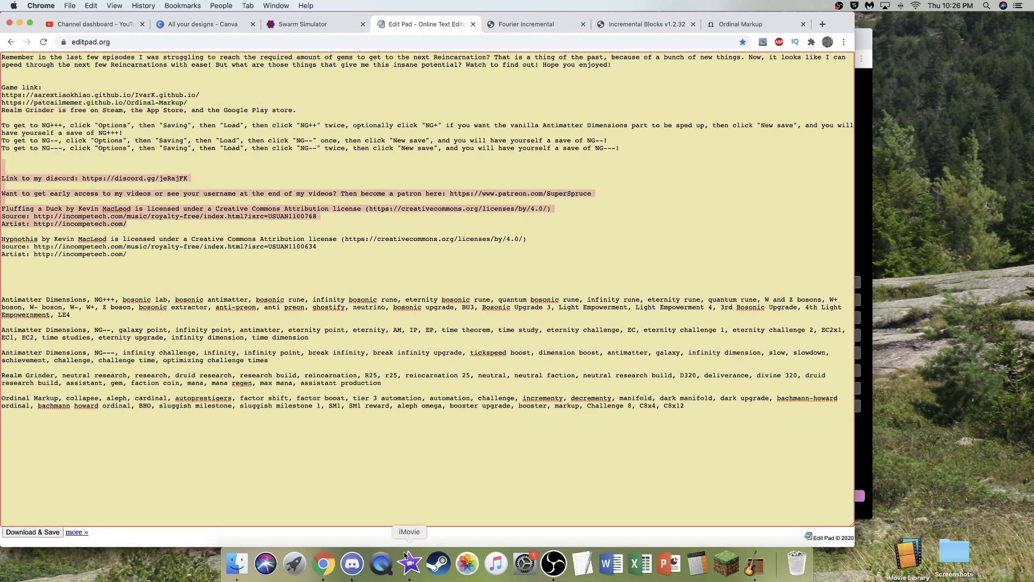
click(409, 564)
key(super+v)
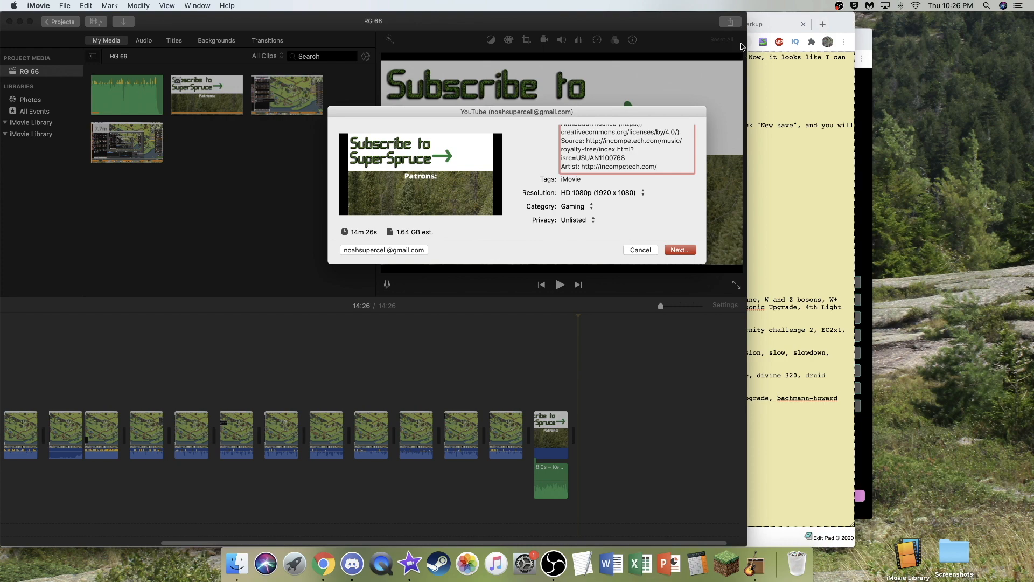
scroll(663, 167, up, 3)
scroll(620, 175, down, 3)
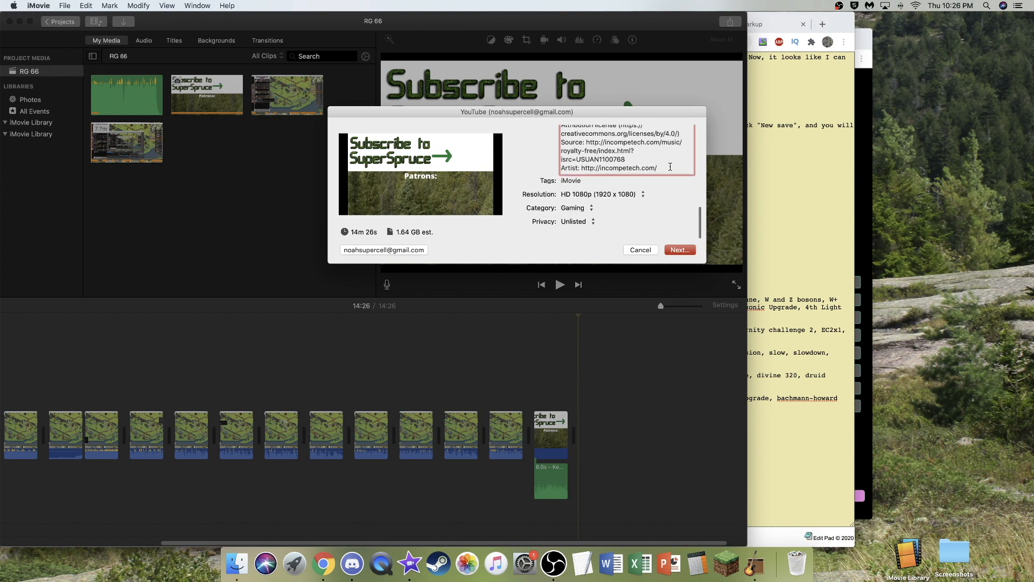
scroll(596, 183, up, 4)
scroll(596, 183, down, 4)
- In Edit Pad's Realm Grinder tags, change 25 to 26 and replace D320 onward with research potential, research build potential, S330, A330, W330, W350
click(756, 222)
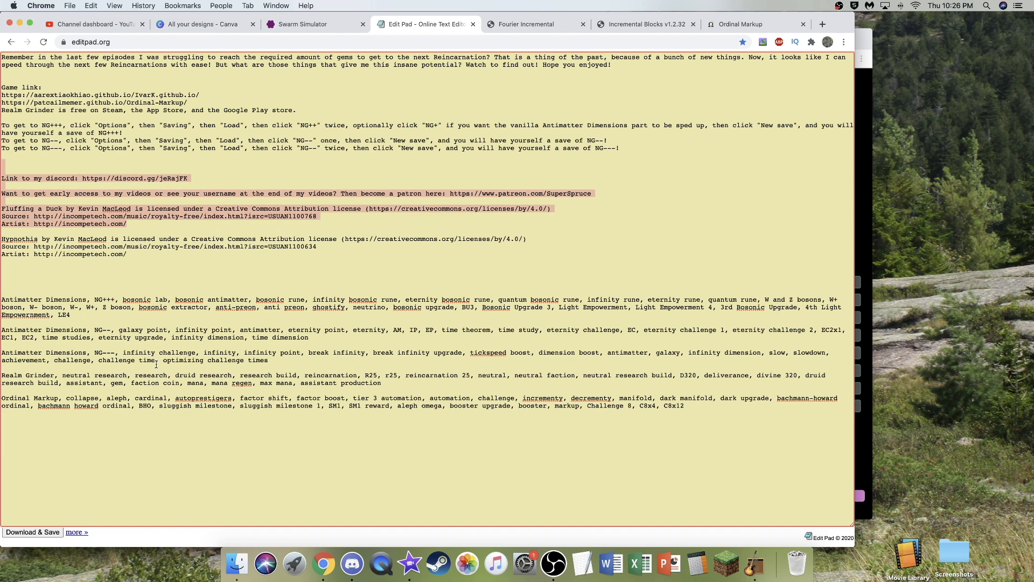
click(400, 380)
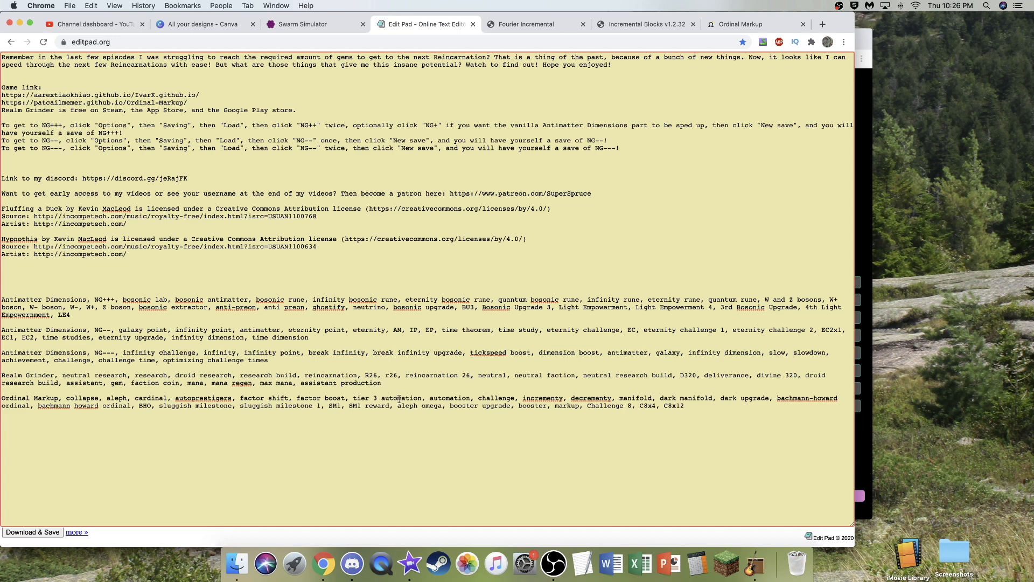
drag(396, 383, 680, 374)
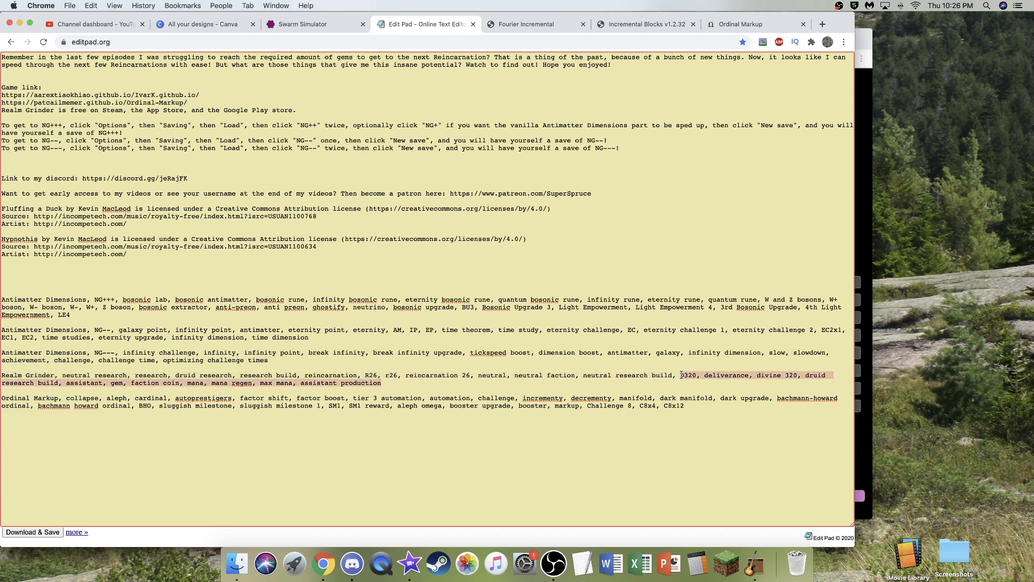
text(ild, research potential)
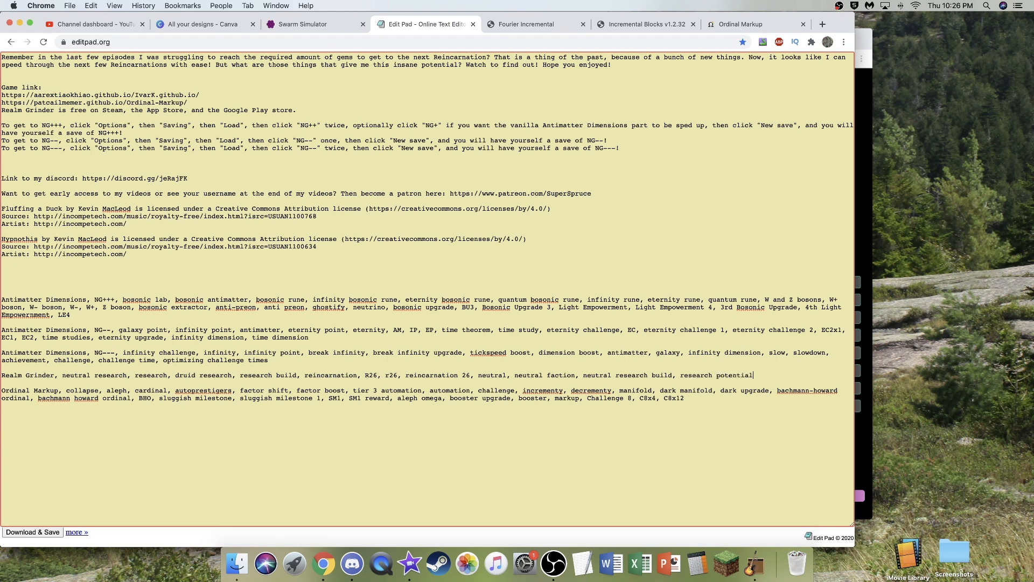
text(, research build potential, )
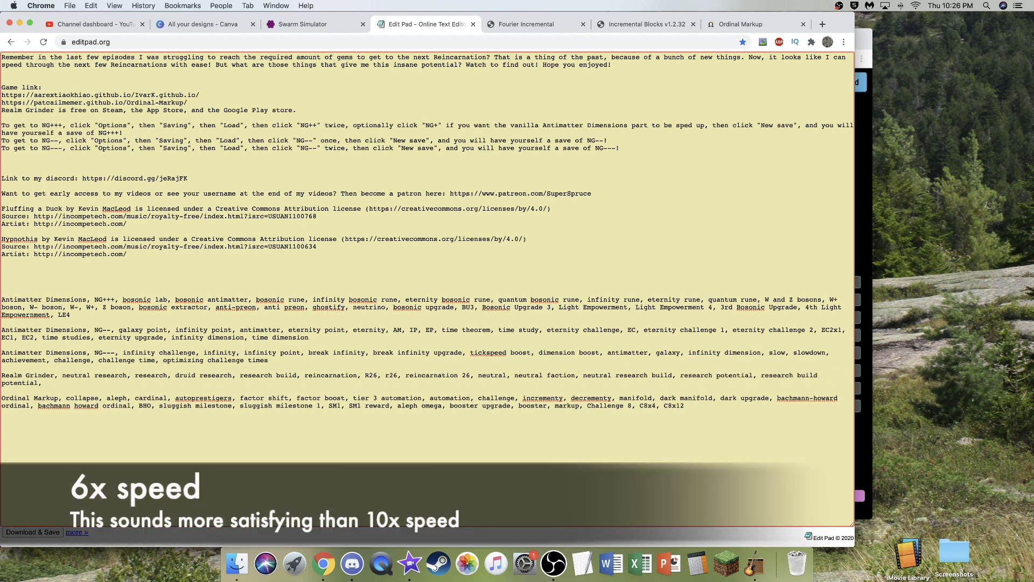
text(S330, A330, W330, W350)
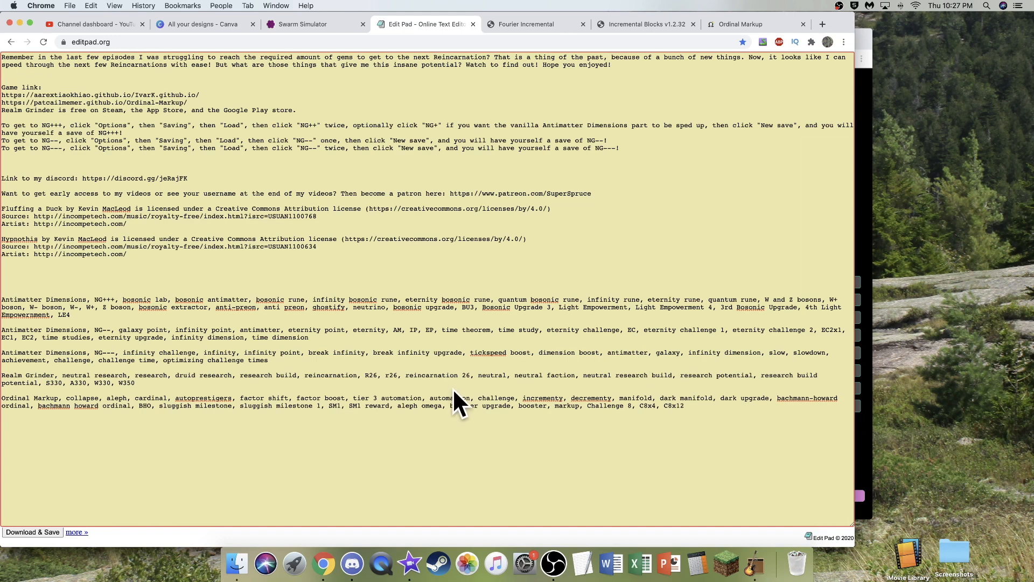
- Copy the Realm Grinder tag line into the Tags of iMovie's YouTube export, replacing "iMovie", and proceed with the export
triple_click(131, 375)
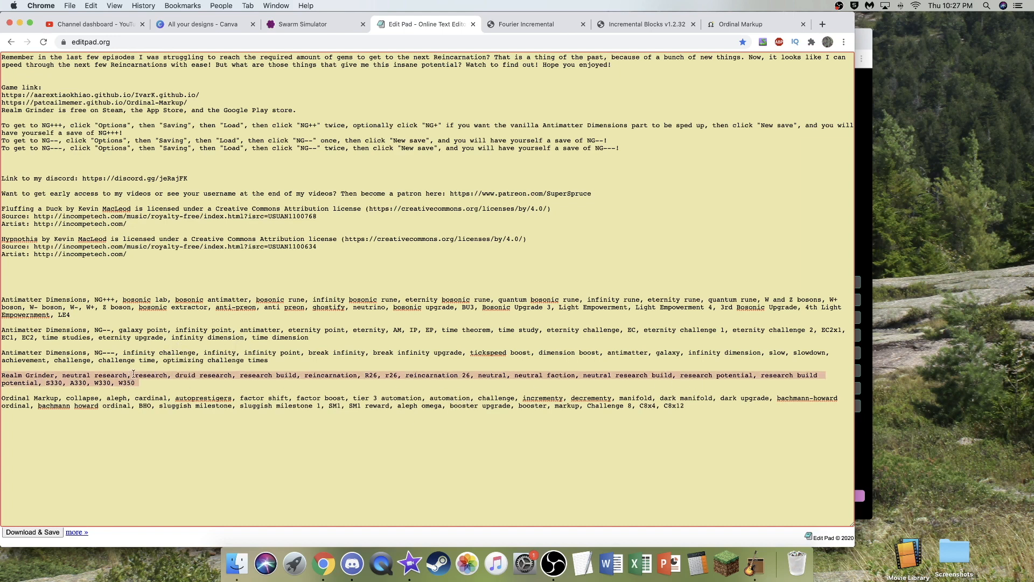
click(409, 563)
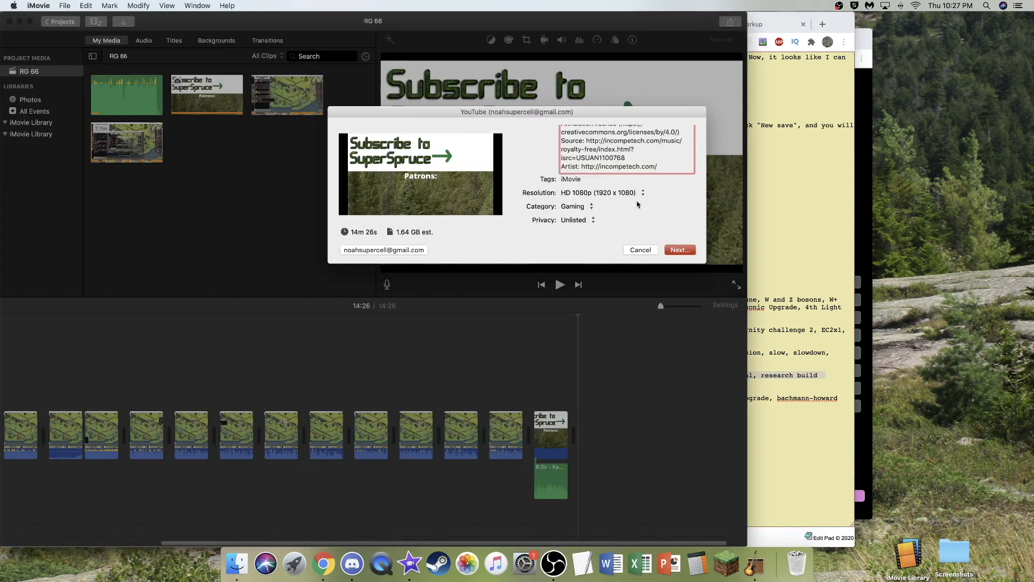
key(Tab)
key(super+v)
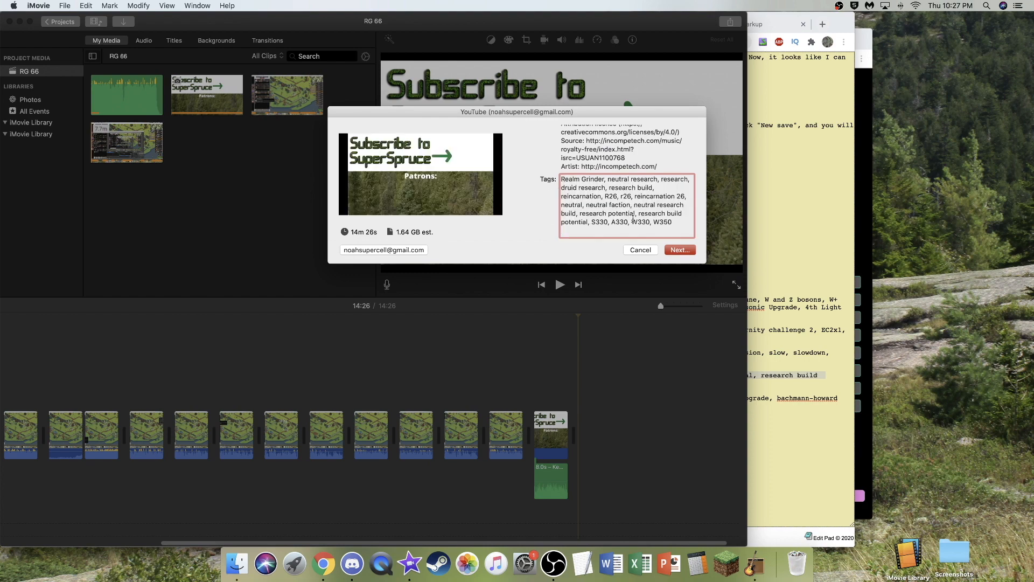
scroll(630, 227, down, 3)
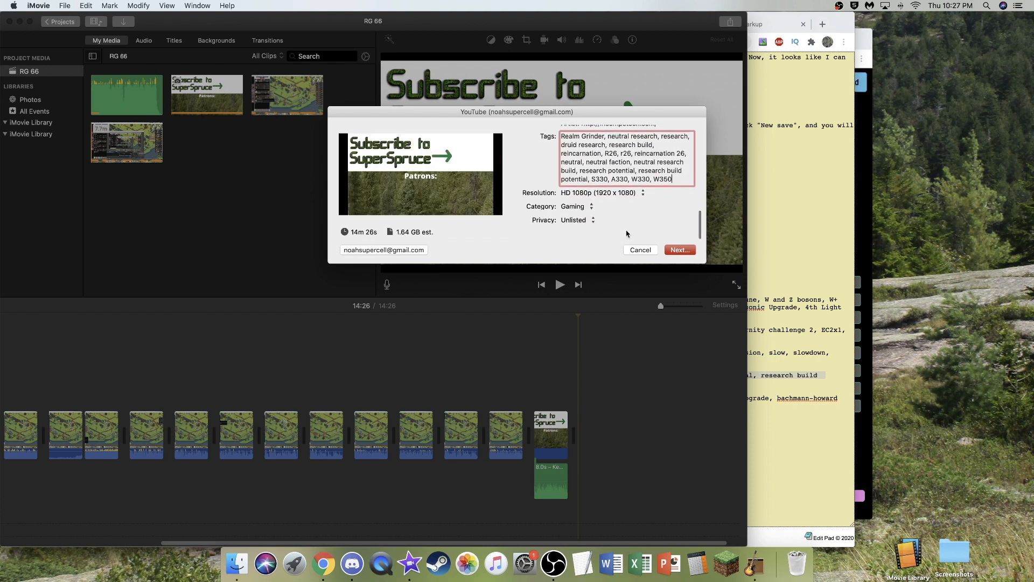
click(678, 251)
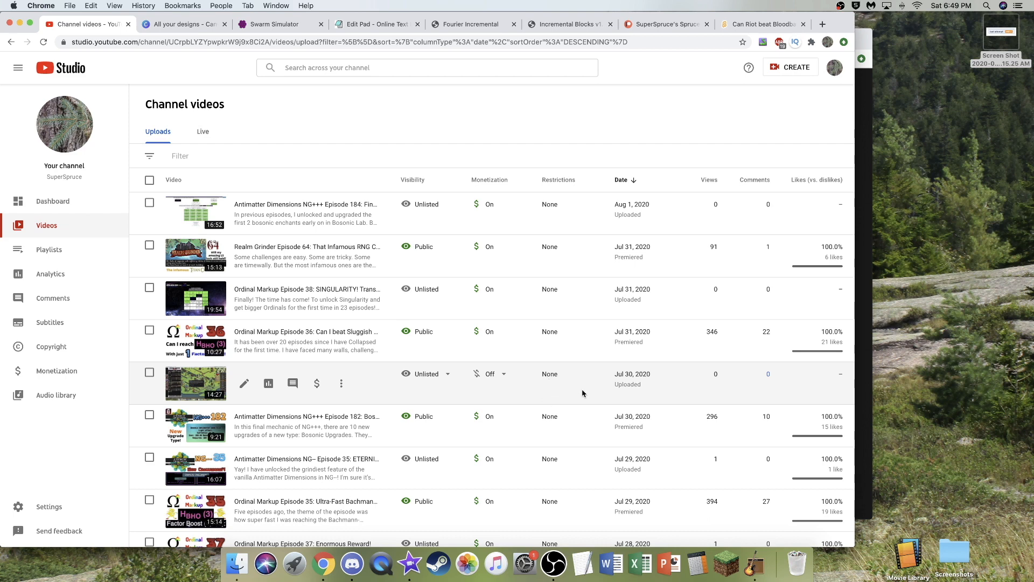
- Turn monetization on for the unlisted 14:27 video uploaded on Jul 30, 2020 in YouTube Studio
click(493, 374)
click(481, 375)
click(607, 429)
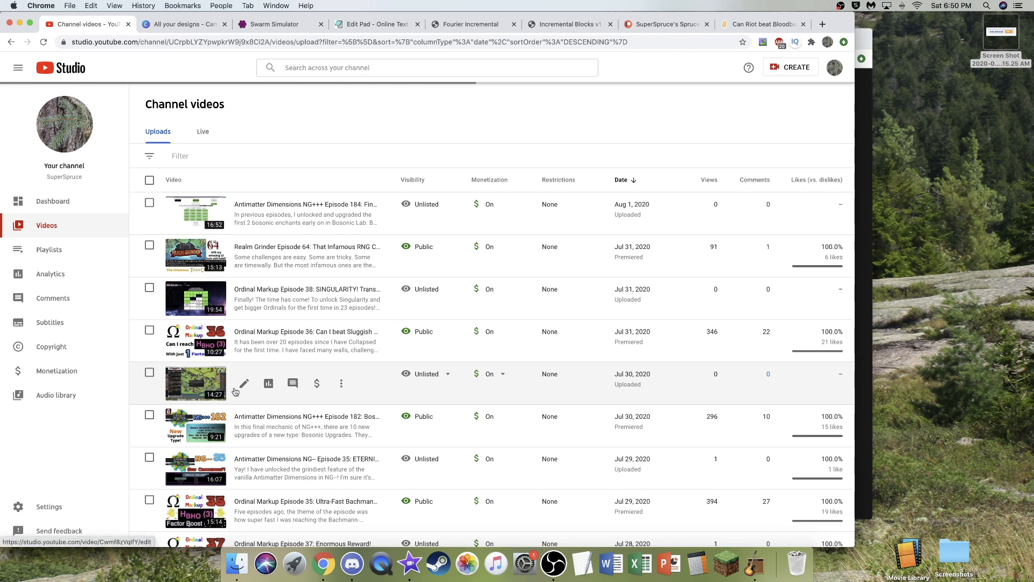
- Switch to Canva and download the Realm Grinder 66 Thumbnail design as a PNG
click(177, 25)
scroll(355, 309, down, 5)
click(352, 305)
click(401, 417)
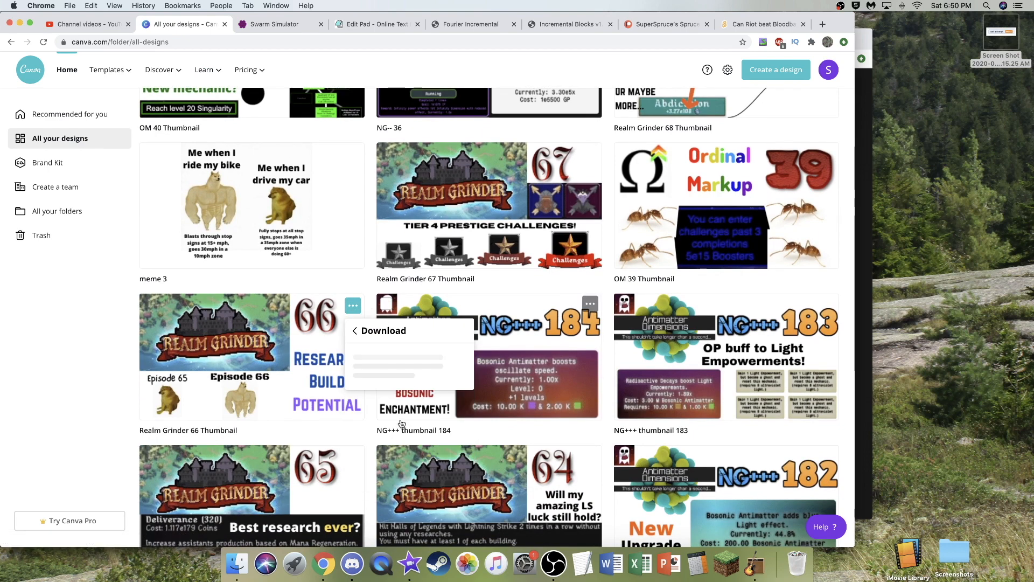
click(426, 494)
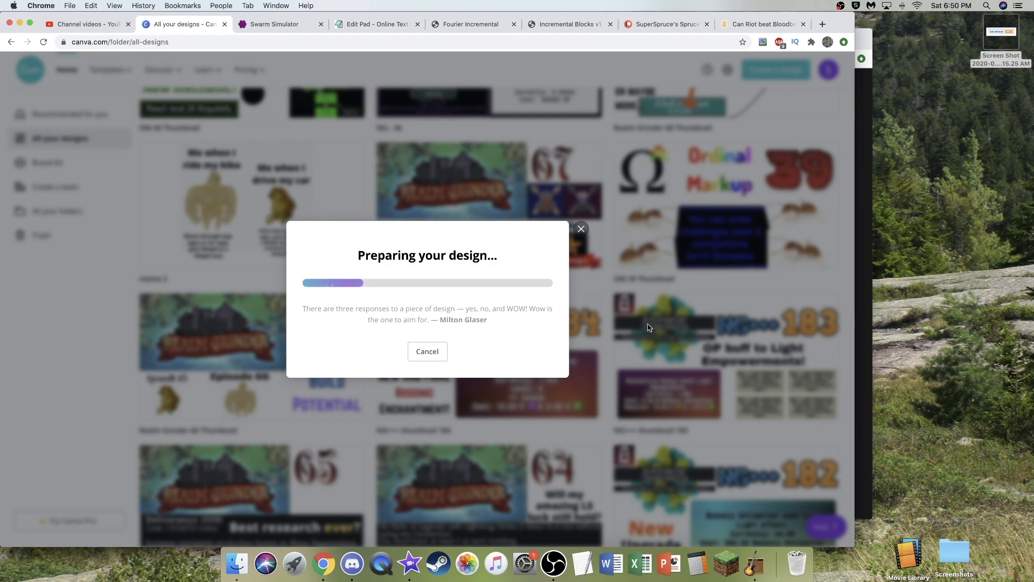
click(580, 212)
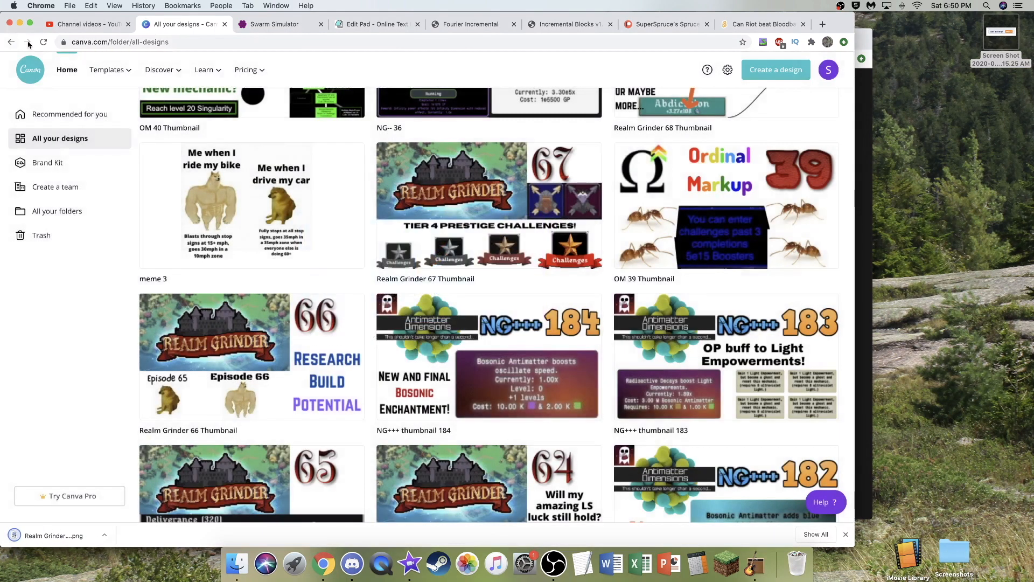
- Open the Realm Grinder Episode 66 video details in YouTube Studio and upload the downloaded PNG as its thumbnail
click(85, 29)
click(244, 383)
scroll(180, 479, down, 3)
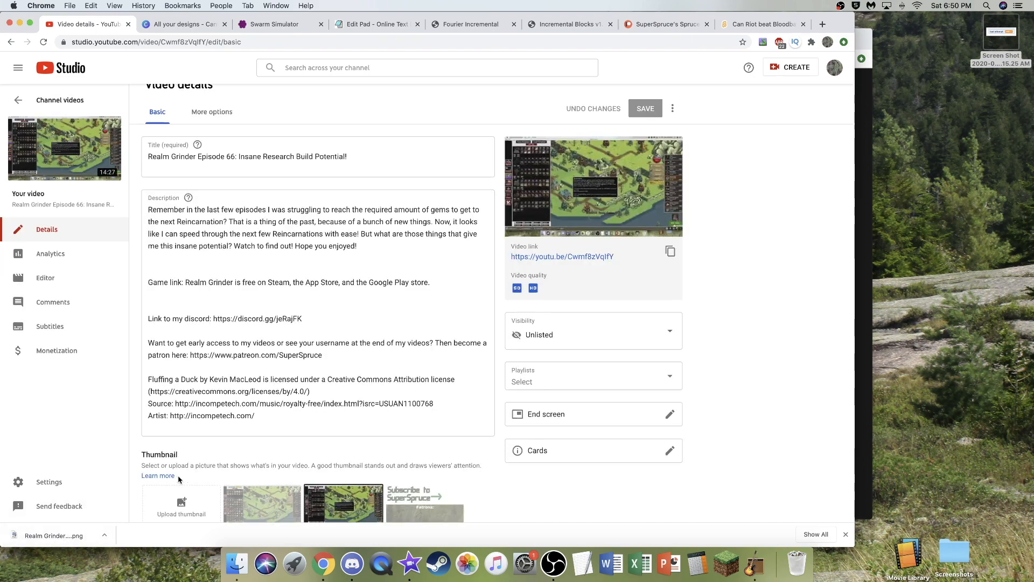
drag(86, 540, 181, 393)
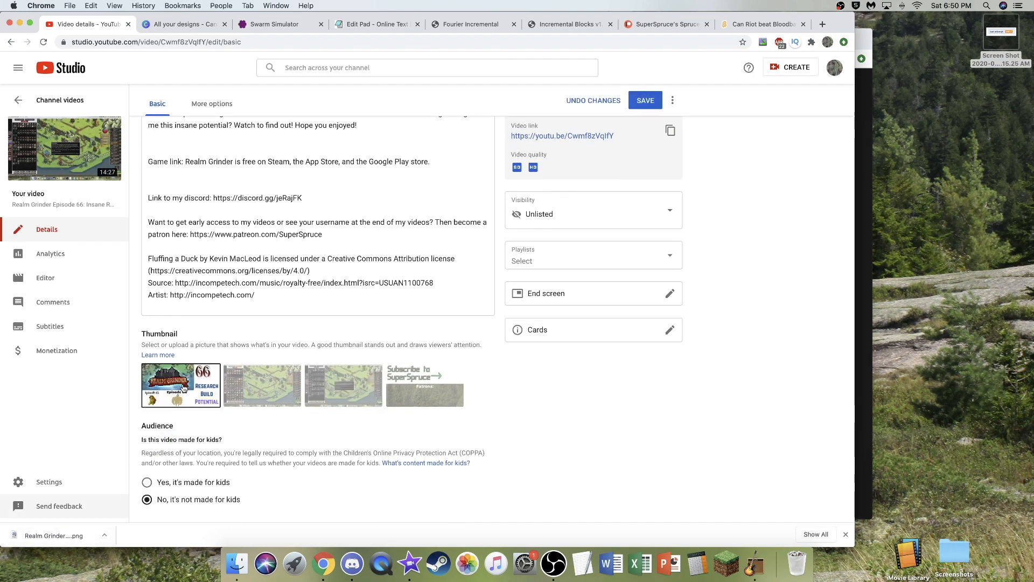
- Import the end screen from the latest video, save it, and save the video's detail changes
scroll(346, 308, up, 3)
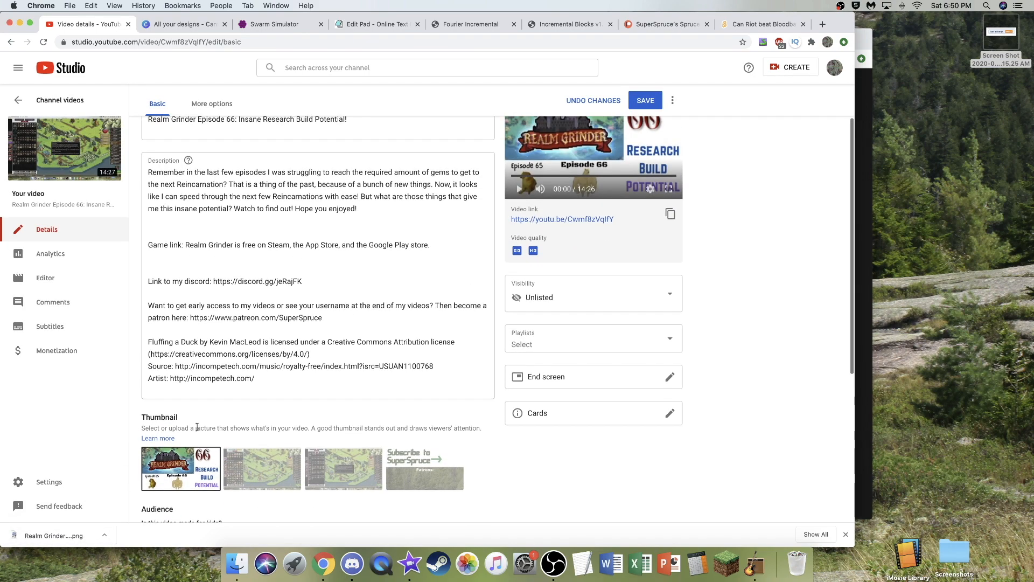
click(610, 379)
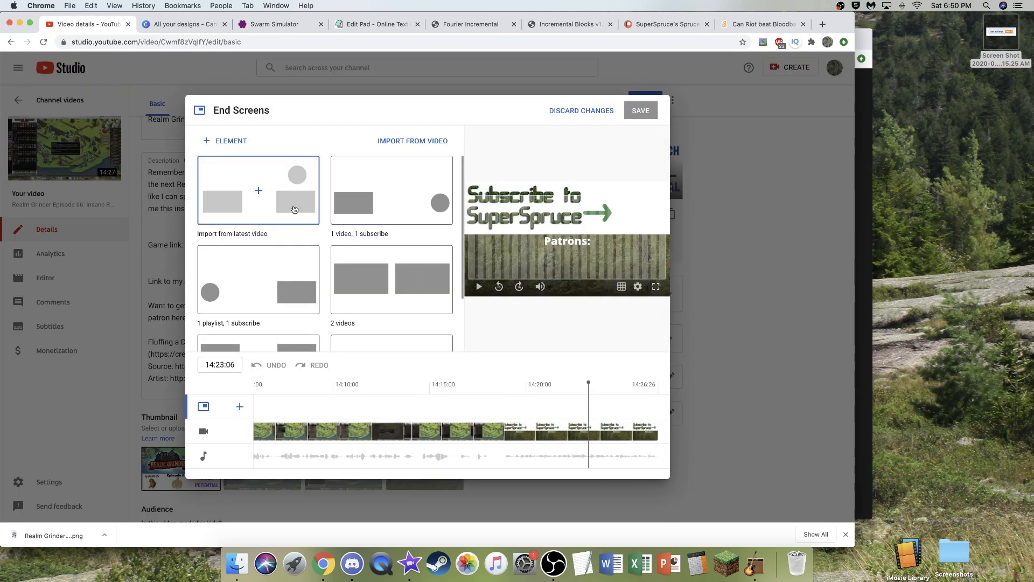
click(295, 210)
click(651, 113)
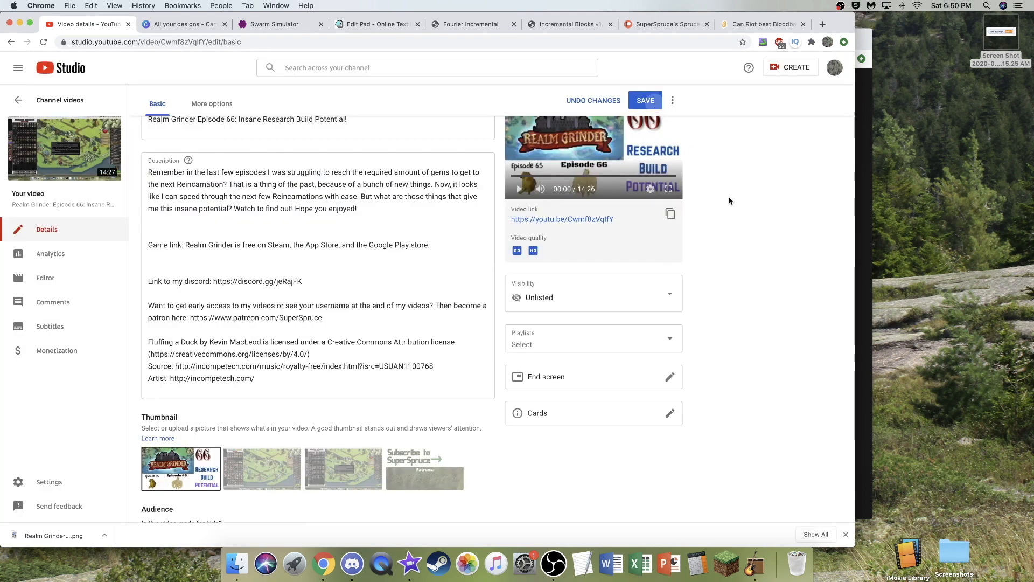
click(649, 102)
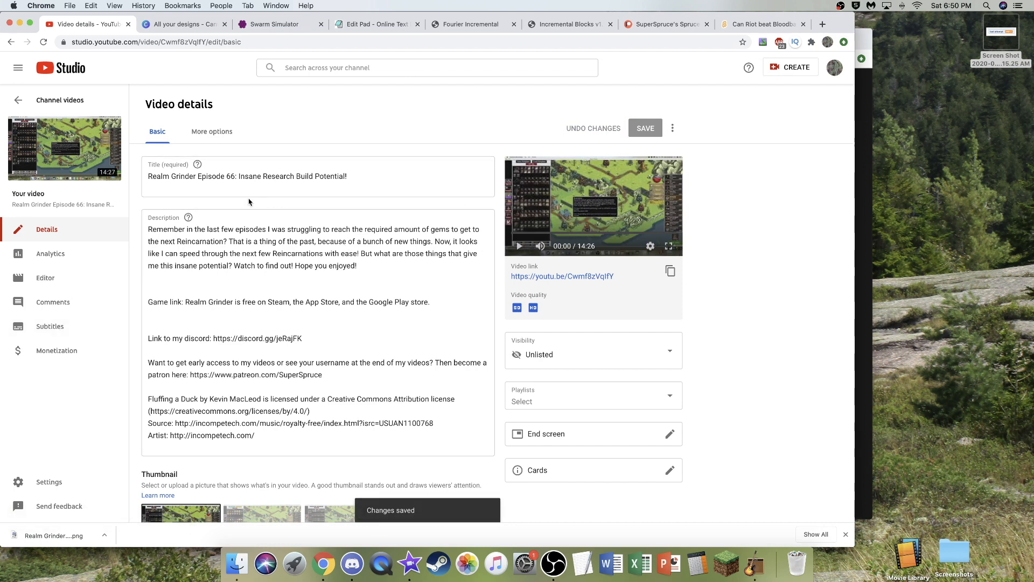
- Enable overlay ads, sponsored cards, skippable and non-skippable video ads in the Realm Grinder Episode 66 video's monetization settings
click(43, 42)
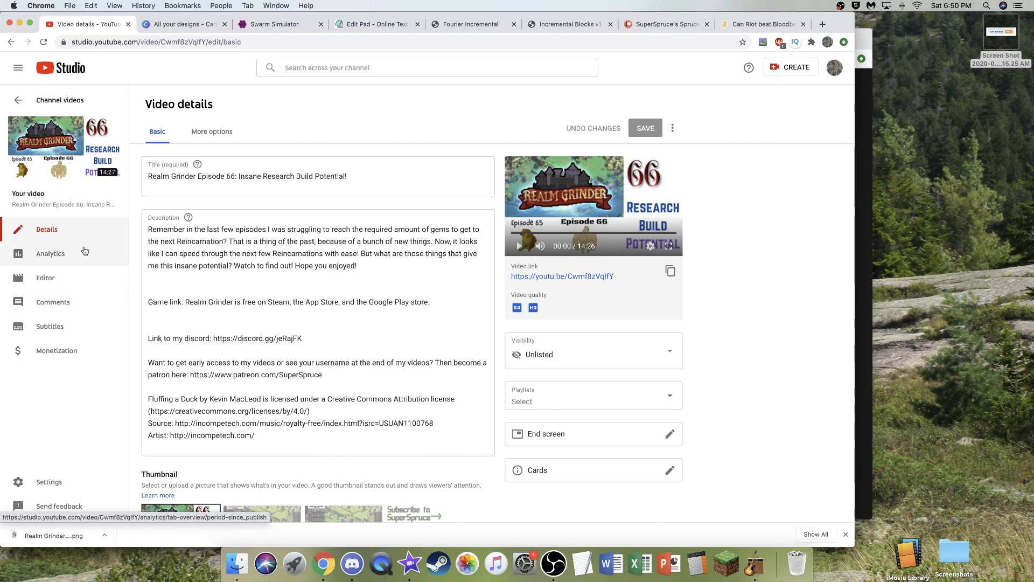
click(61, 356)
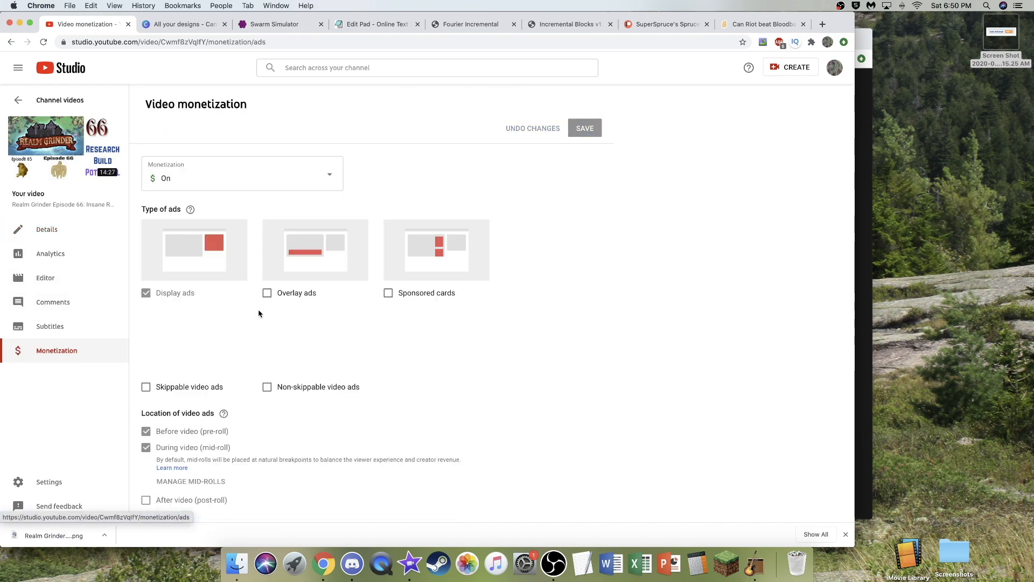
click(399, 291)
click(311, 387)
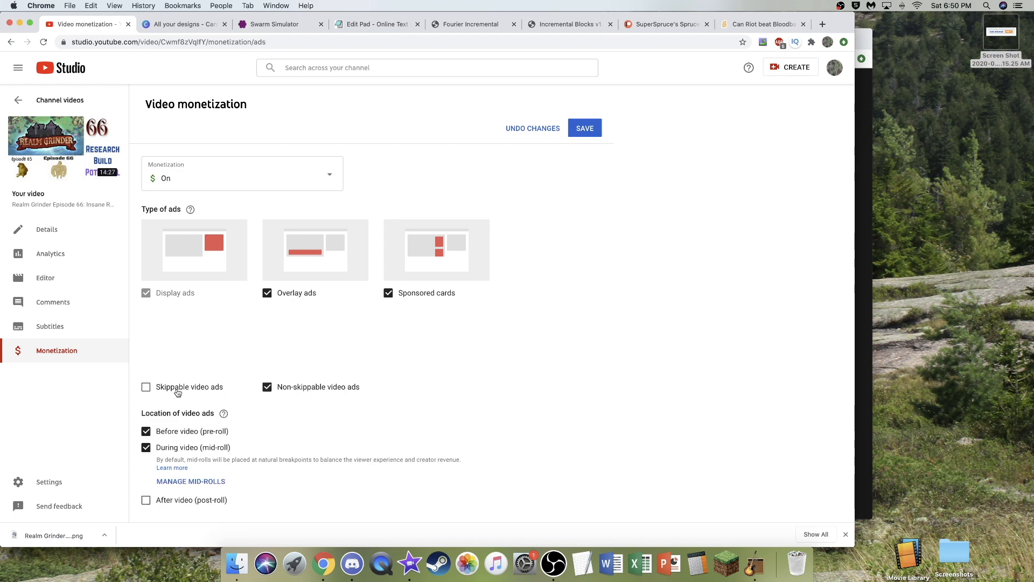
- Delete the mid-roll ad break at 14:18 from the video's ad breaks and save the monetization changes
click(192, 481)
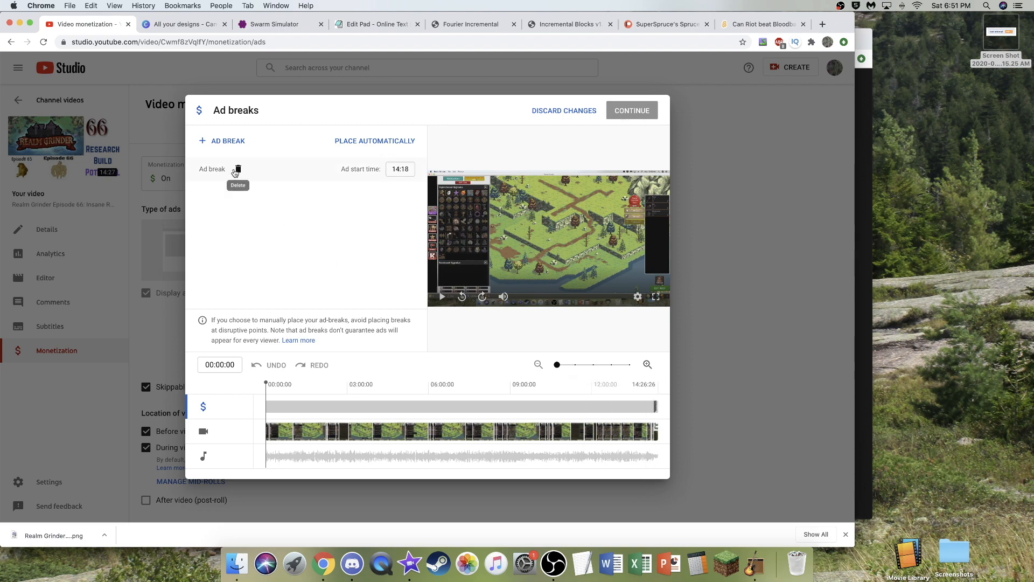
click(613, 366)
scroll(619, 465, right, 10)
scroll(620, 465, right, 15)
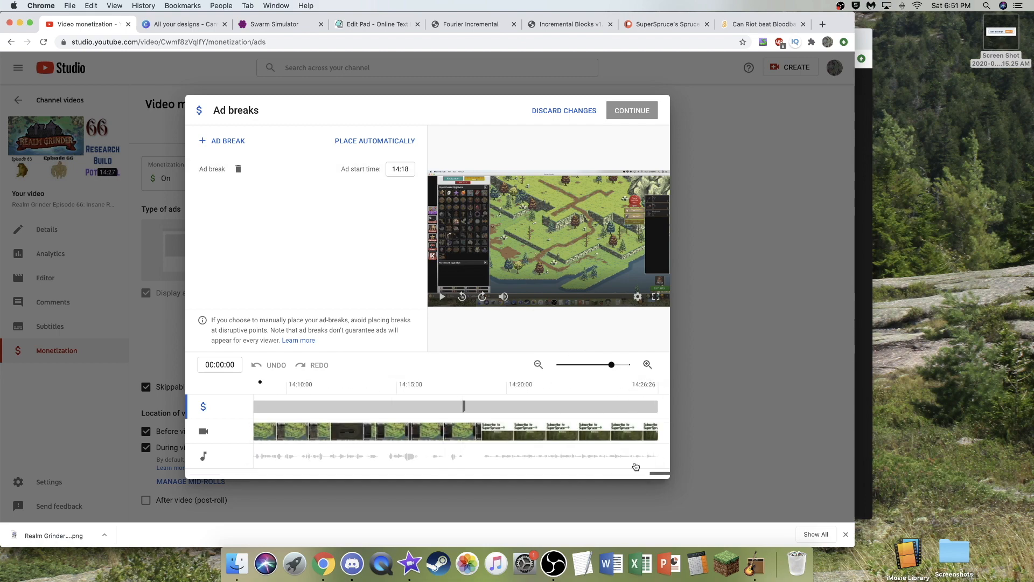
click(238, 169)
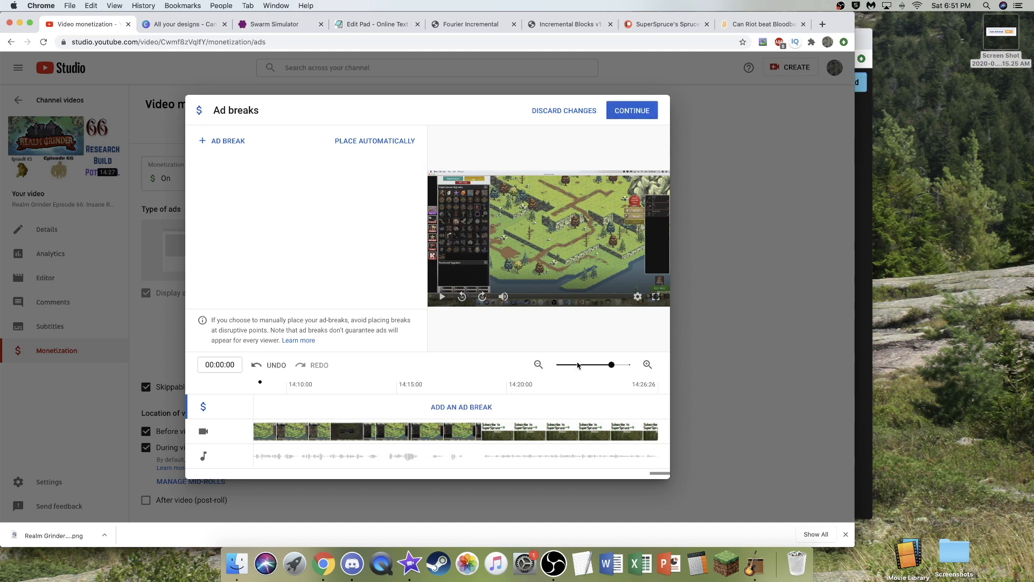
click(640, 110)
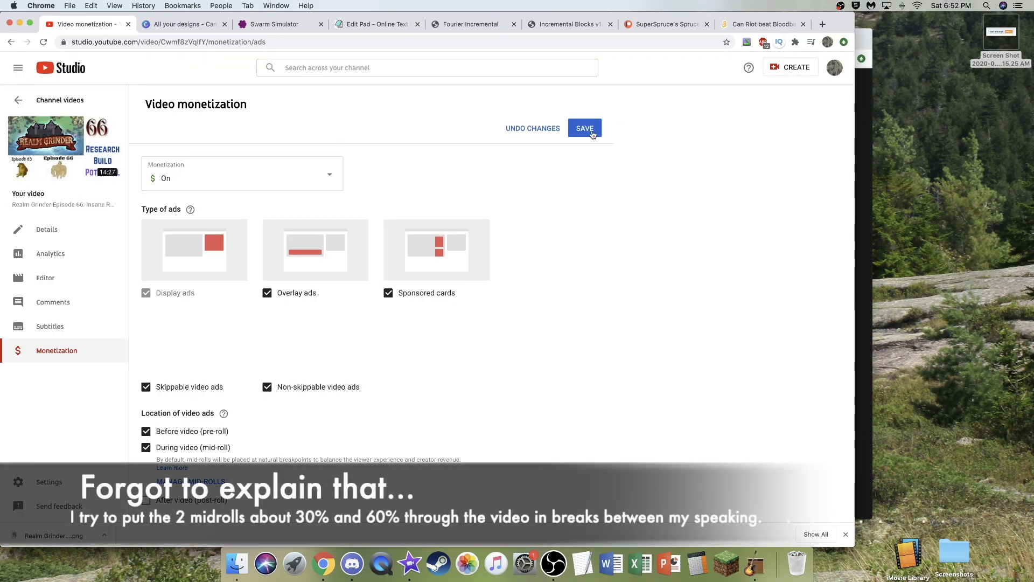
click(592, 133)
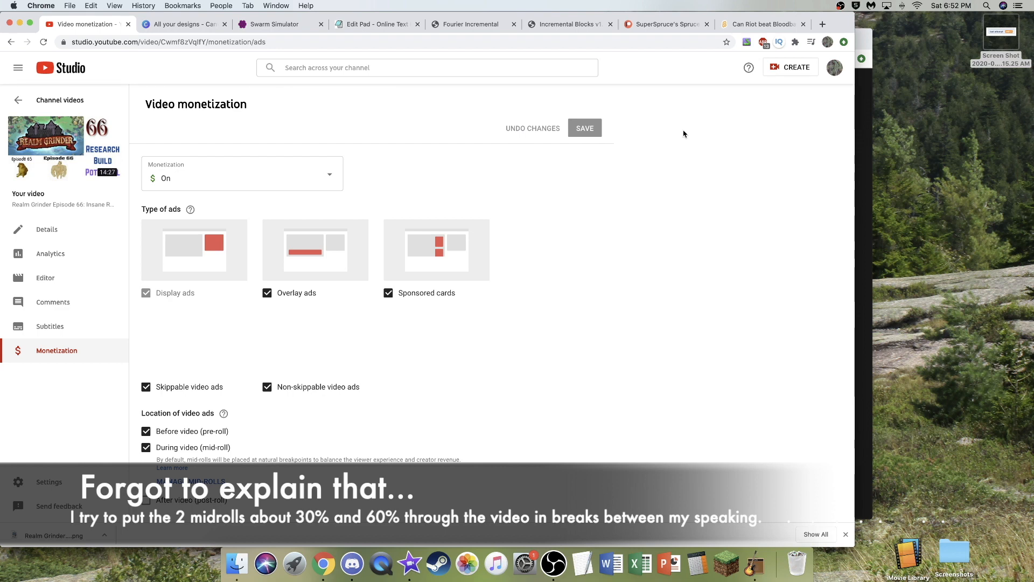
- Switch to Patreon and withdraw the vote for Distance Incremental in the Round 3 Spruce Sapling tournament poll
click(658, 25)
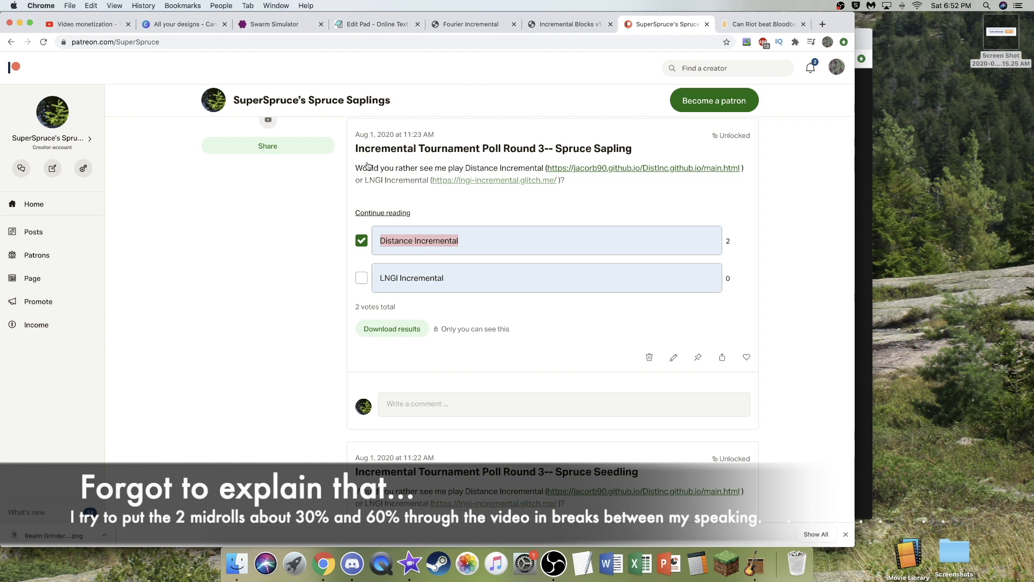
click(365, 241)
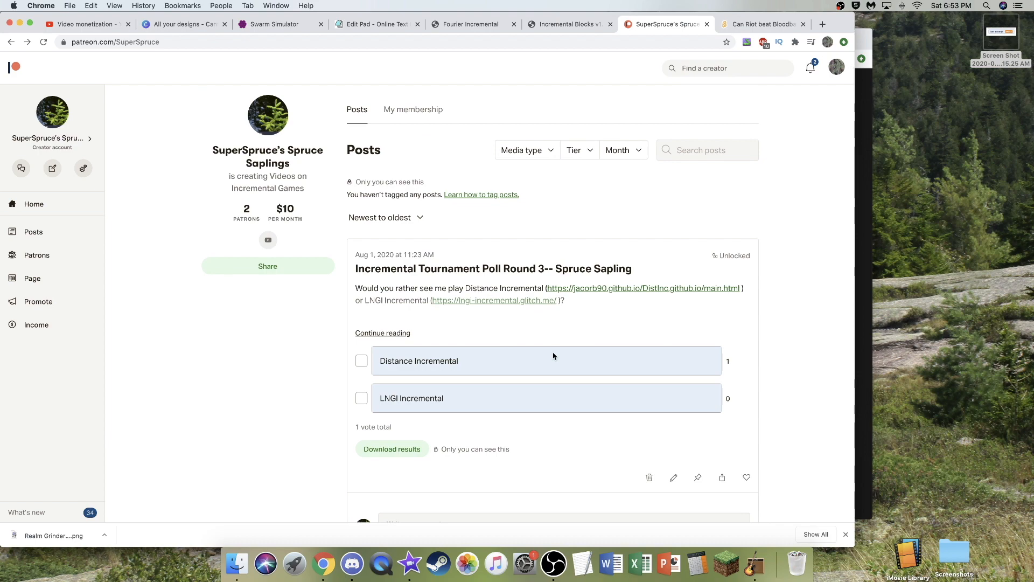
scroll(543, 300, down, 10)
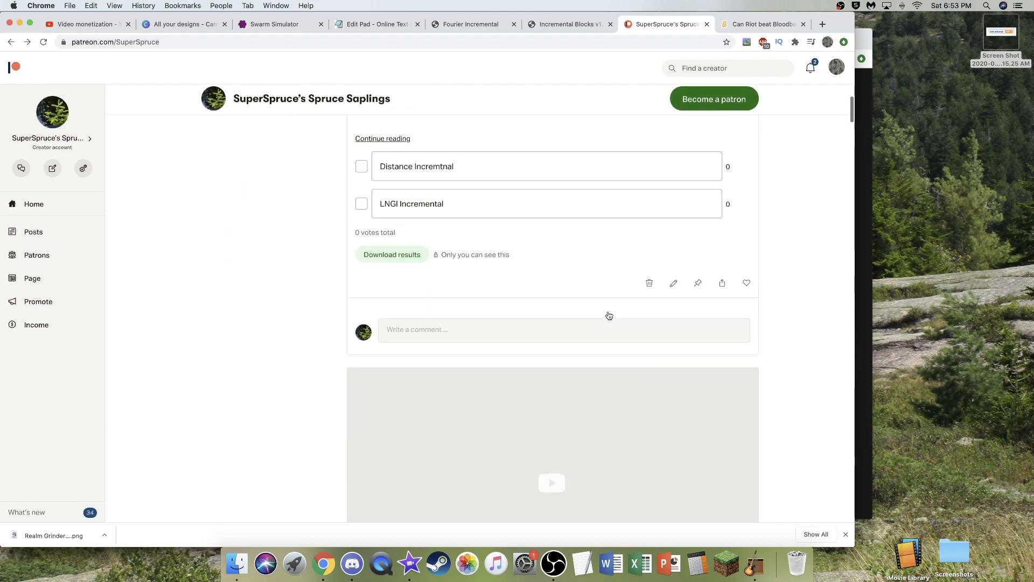
- Create a new Patreon video post titled "Early Access Video #112"
click(16, 232)
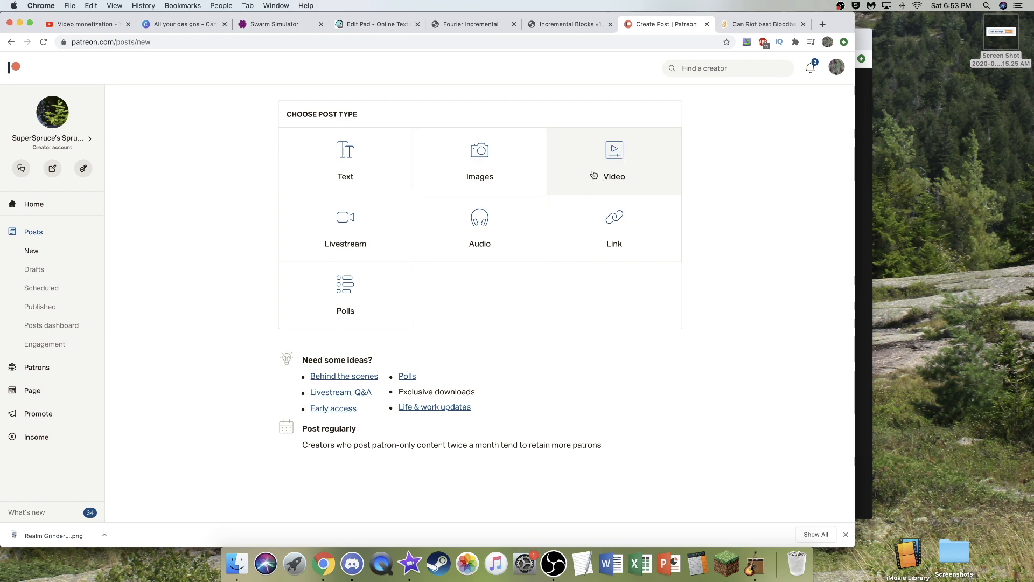
click(601, 186)
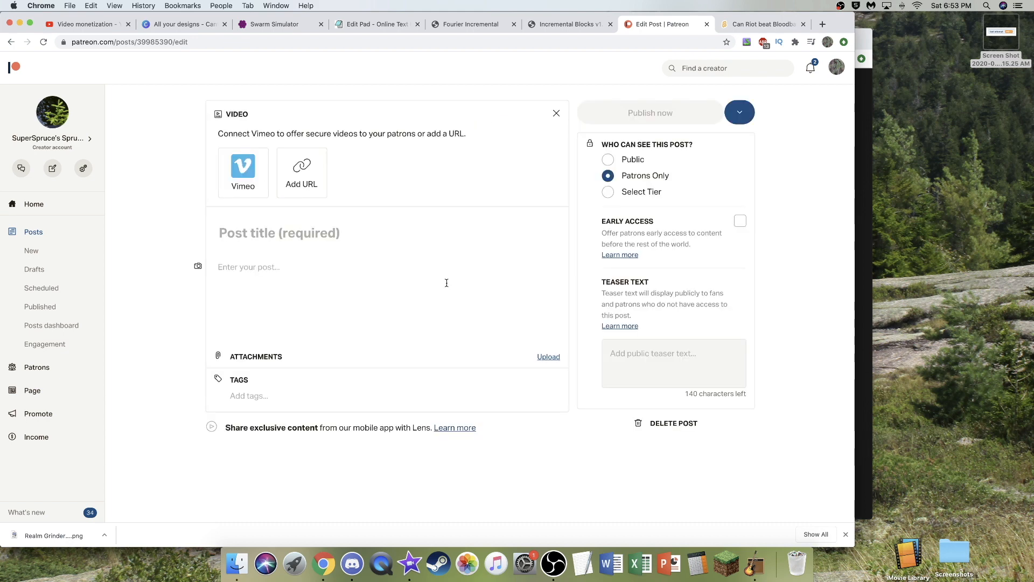
click(309, 236)
text(Early Access Video #112)
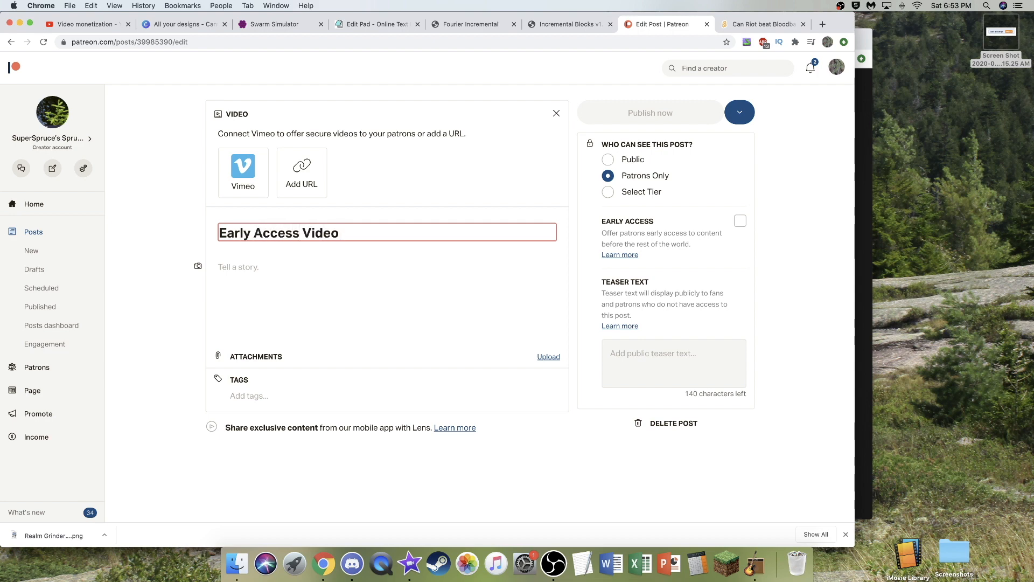
- Copy the Realm Grinder Episode 66 video's YouTube link from its watch page and add it as the Patreon post's video URL
click(100, 28)
click(84, 147)
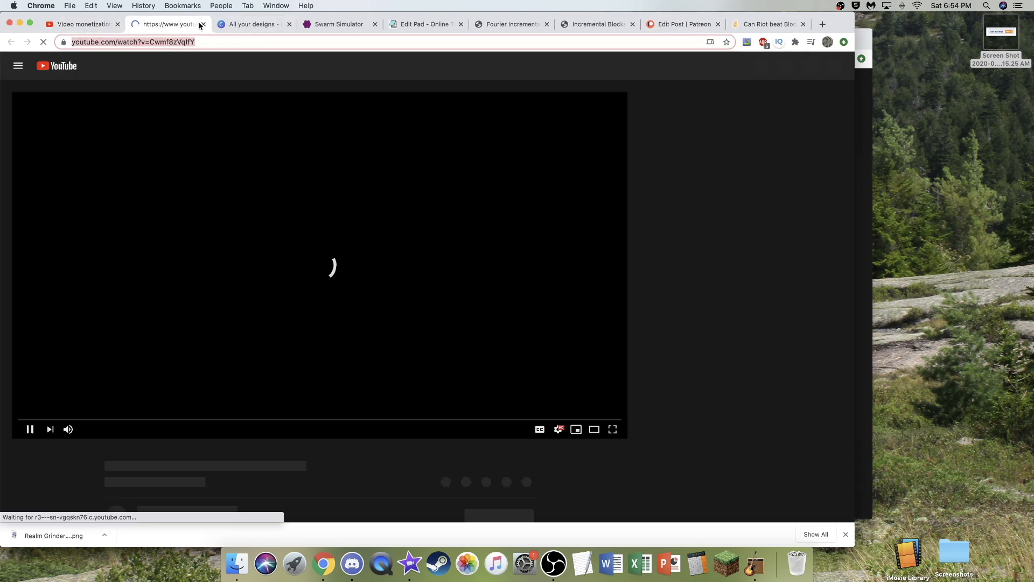
click(204, 24)
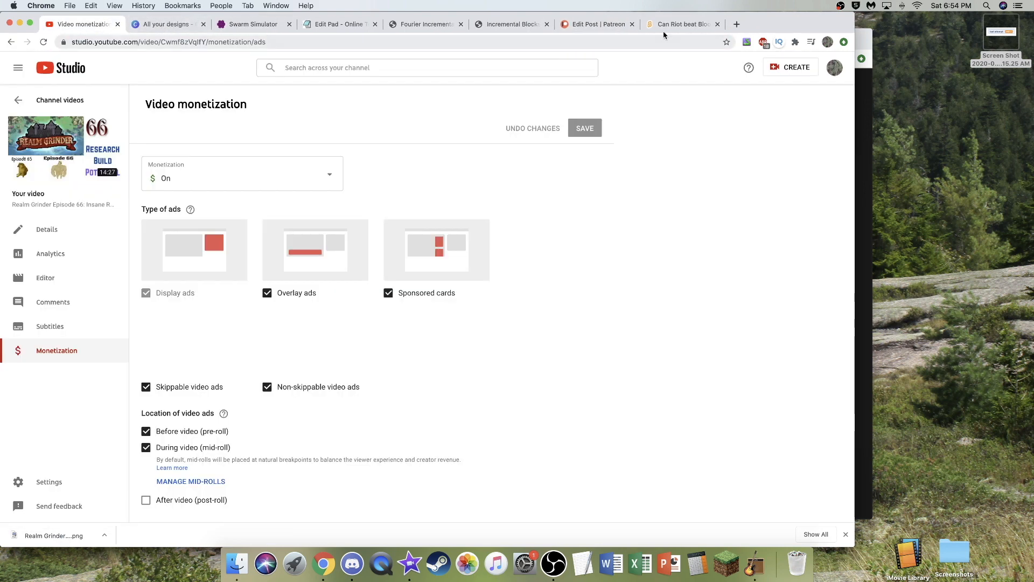
click(591, 25)
click(297, 170)
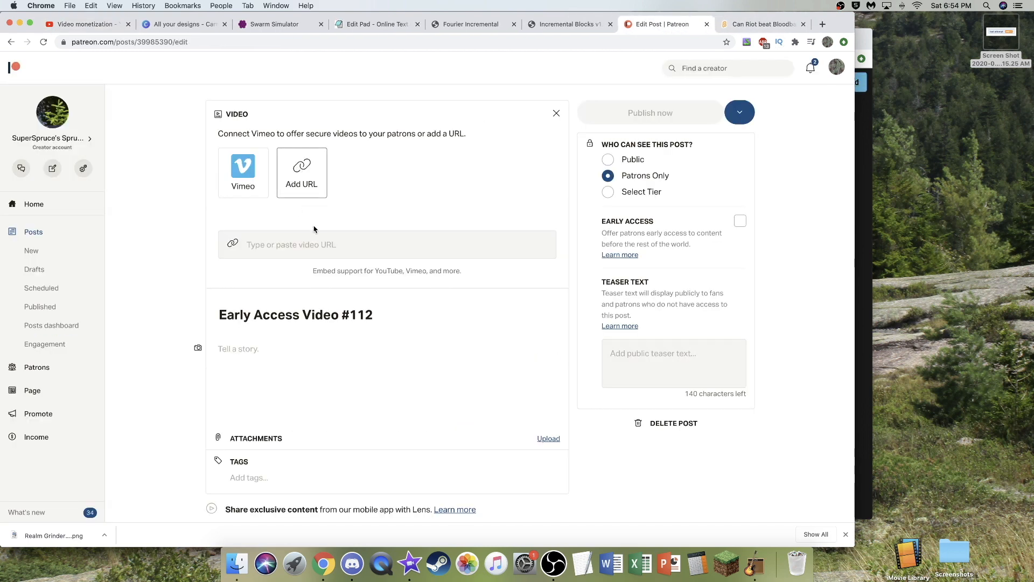
key(super+v)
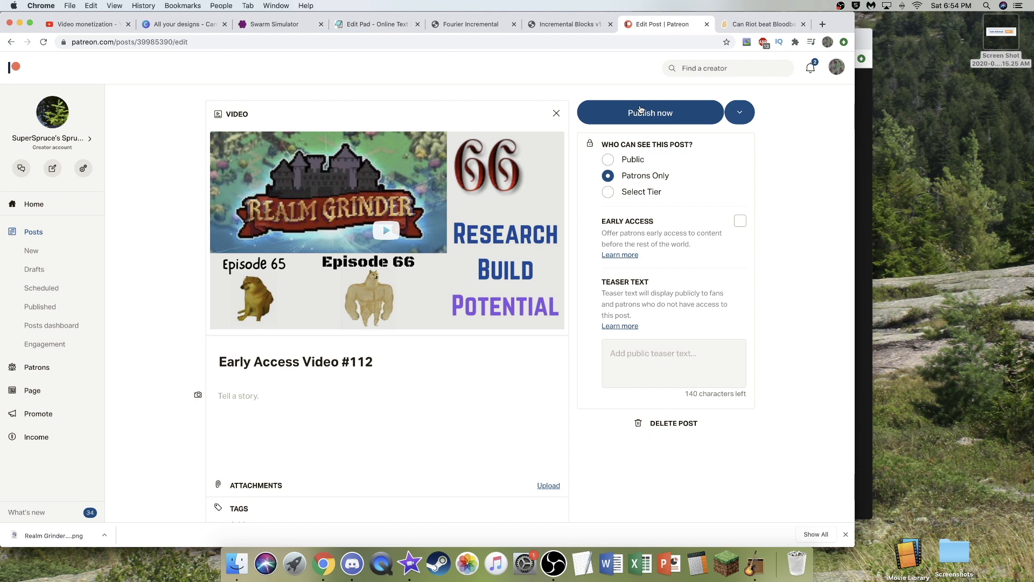
- Publish the patrons-only early access post, check the published post's page, and close Patreon
click(641, 109)
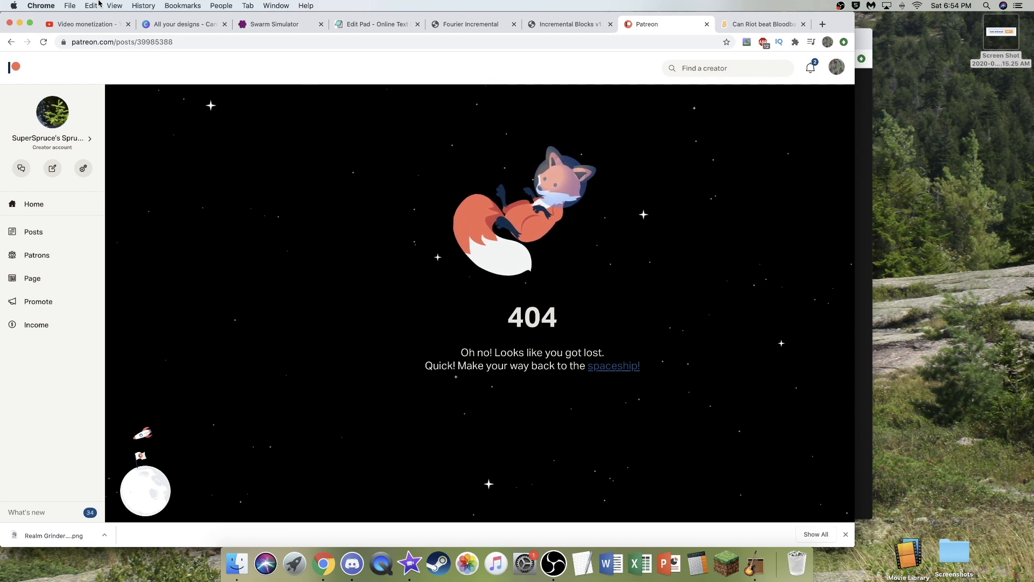
click(42, 42)
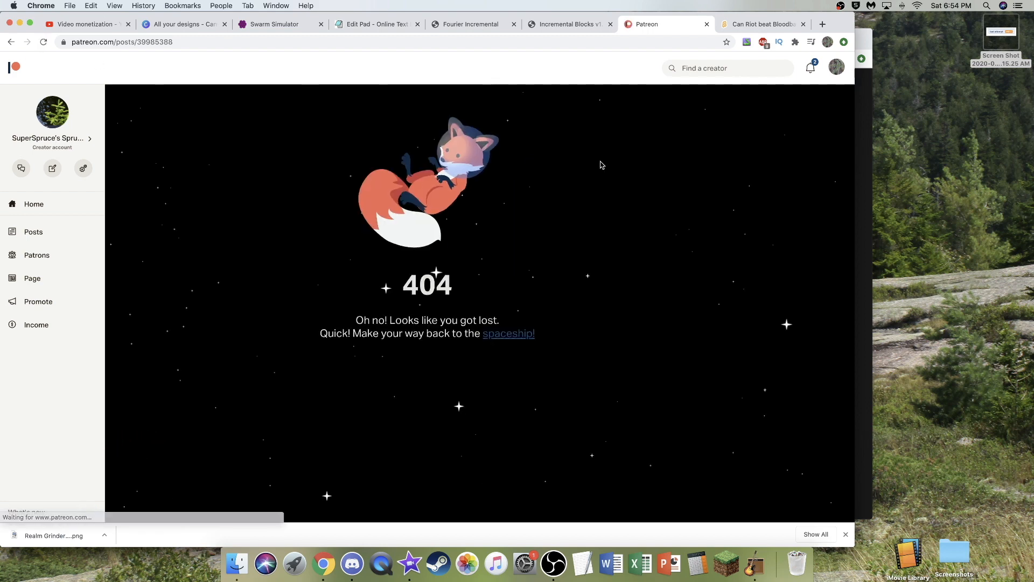
click(10, 42)
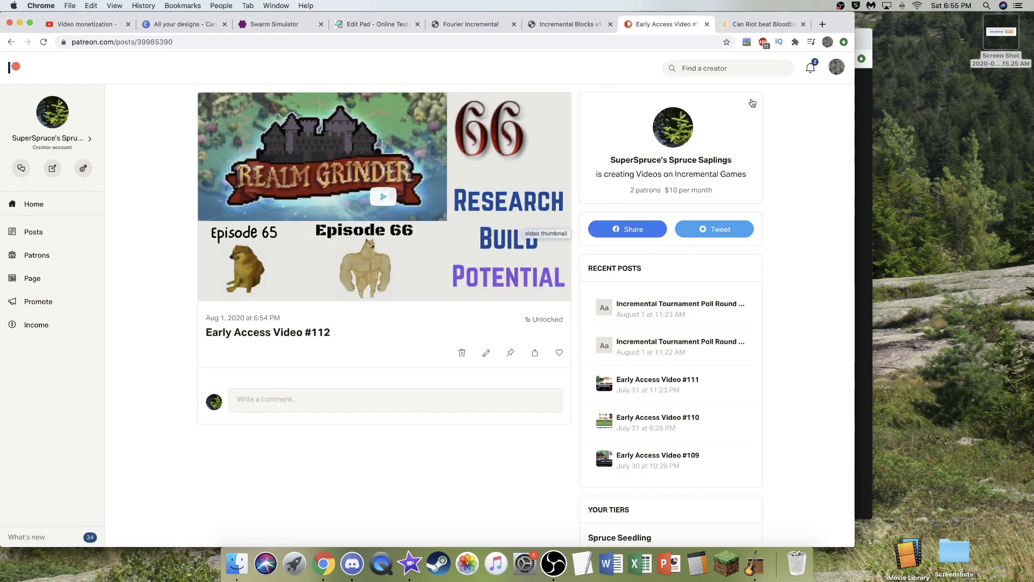
click(707, 25)
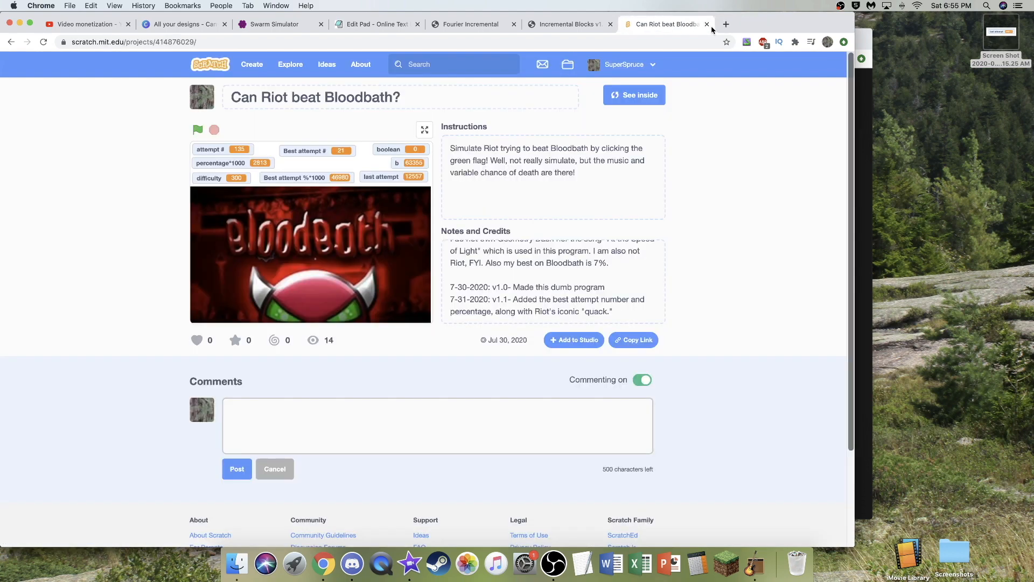
click(95, 27)
click(77, 101)
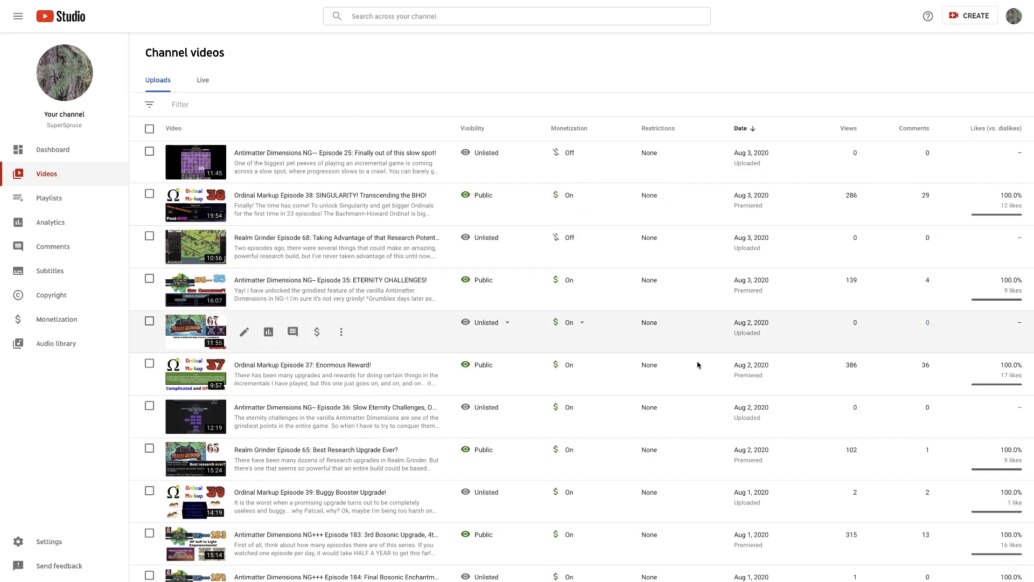
click(569, 238)
click(570, 242)
click(687, 292)
click(560, 162)
click(562, 157)
click(687, 207)
- Publish the unlisted Realm Grinder Episode 66 video as public, set as an instant Premiere
scroll(668, 344, down, 1)
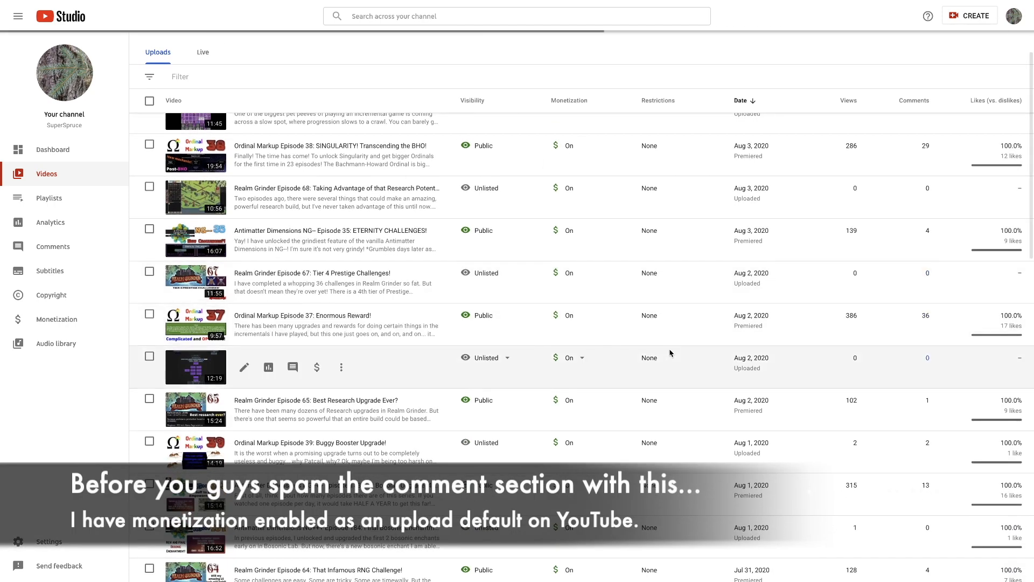
scroll(670, 353, down, 3)
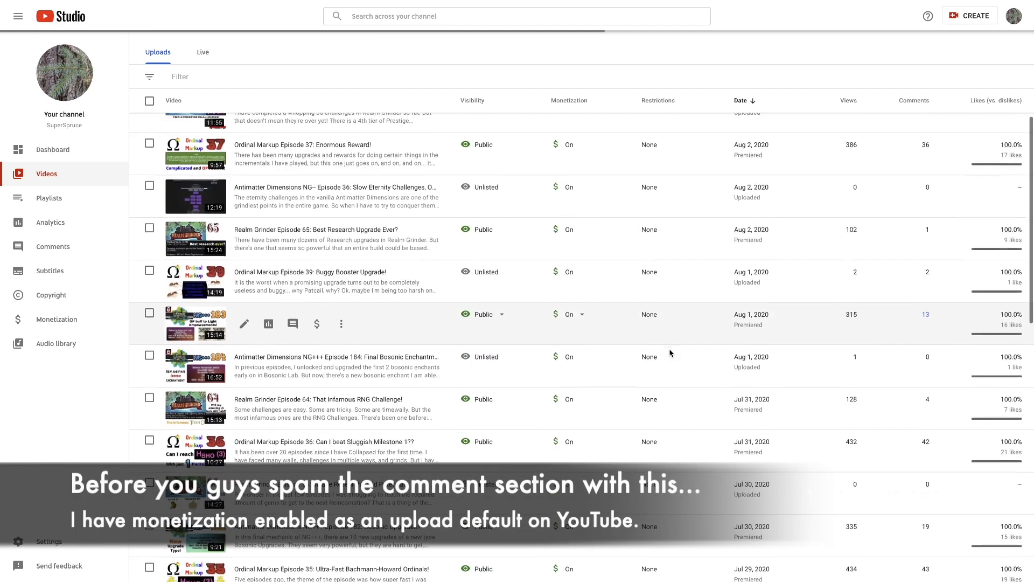
scroll(645, 350, down, 3)
scroll(644, 350, down, 3)
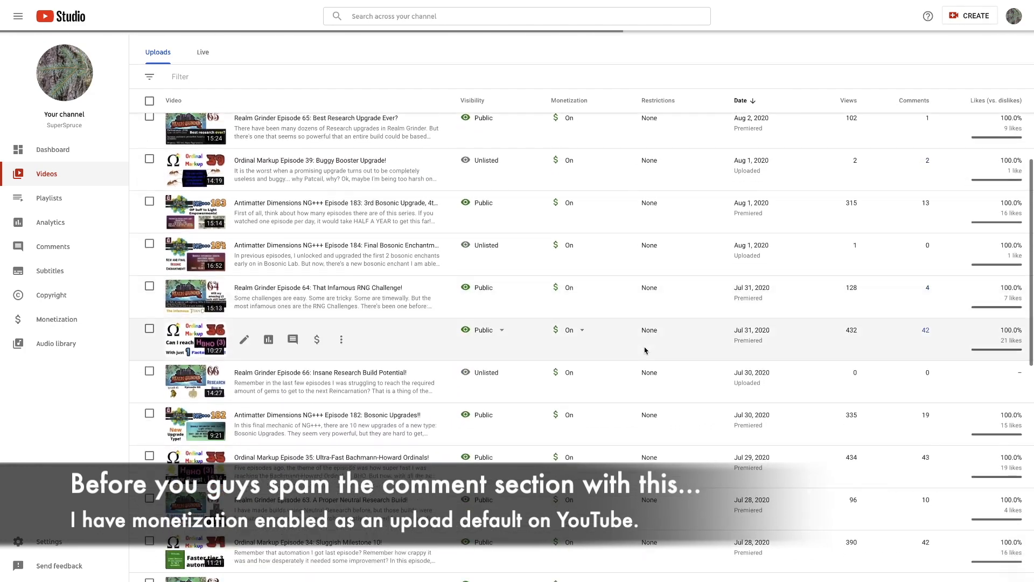
mouse_move(493, 376)
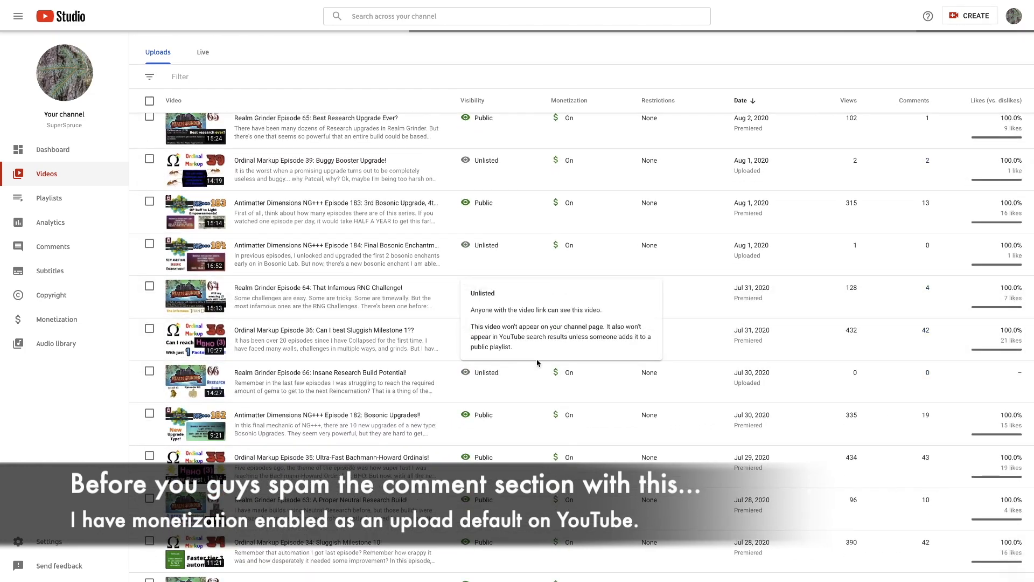
click(489, 373)
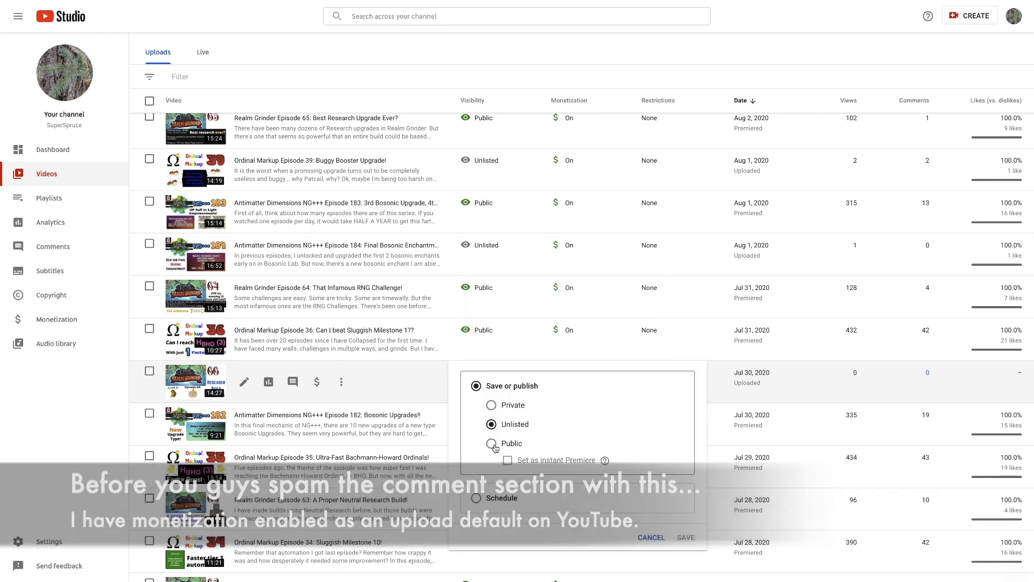
click(492, 444)
click(507, 460)
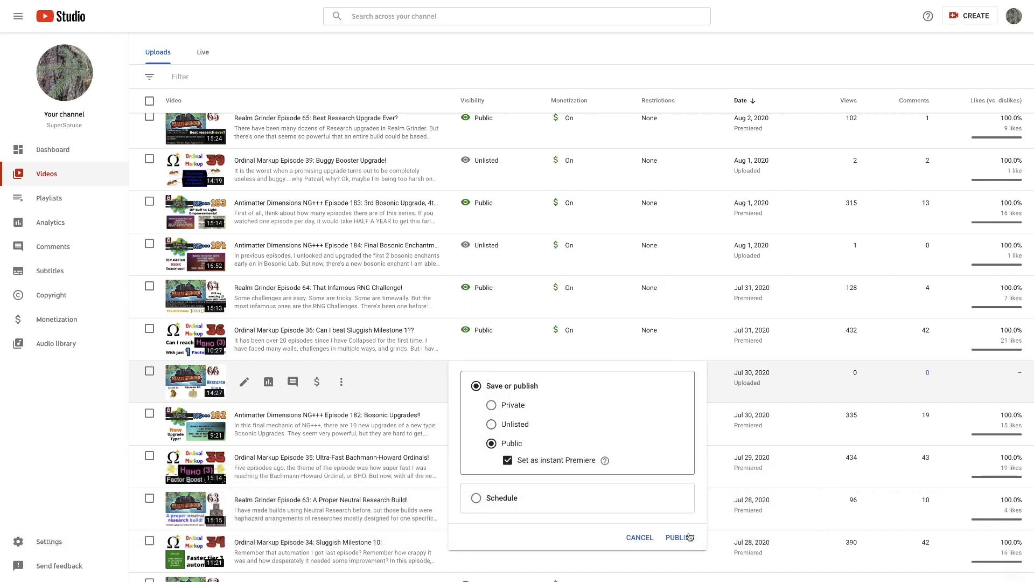
click(679, 537)
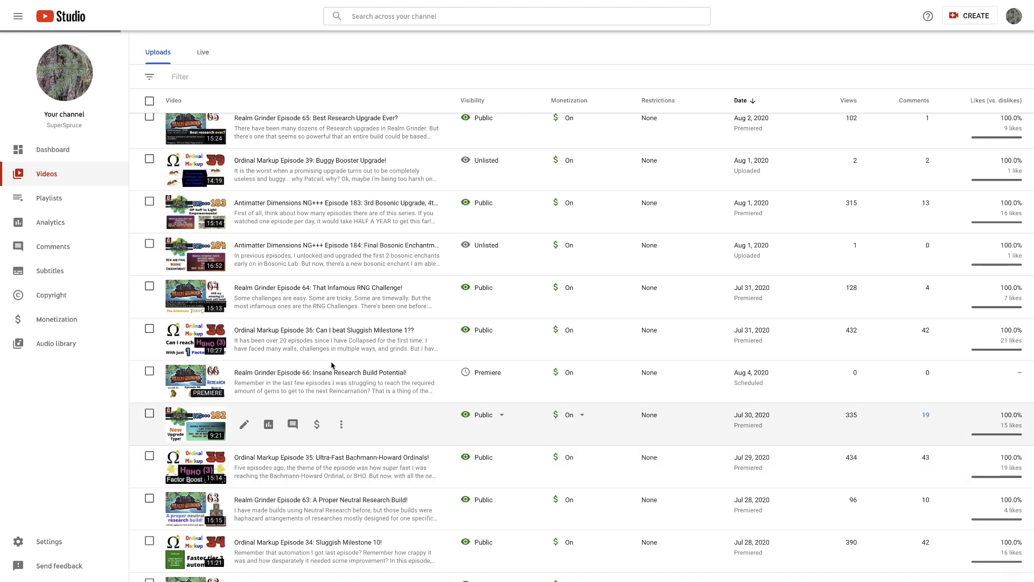
- Add the Realm Grinder Episode 66 video to the Realm Grinder playlist, save its details, and open its YouTube watch page
click(269, 381)
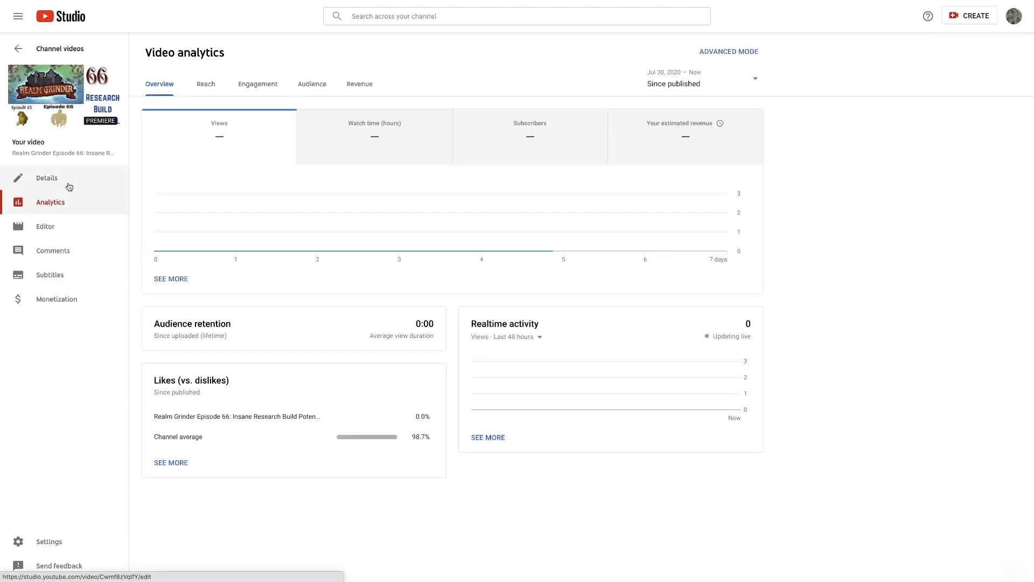
click(66, 183)
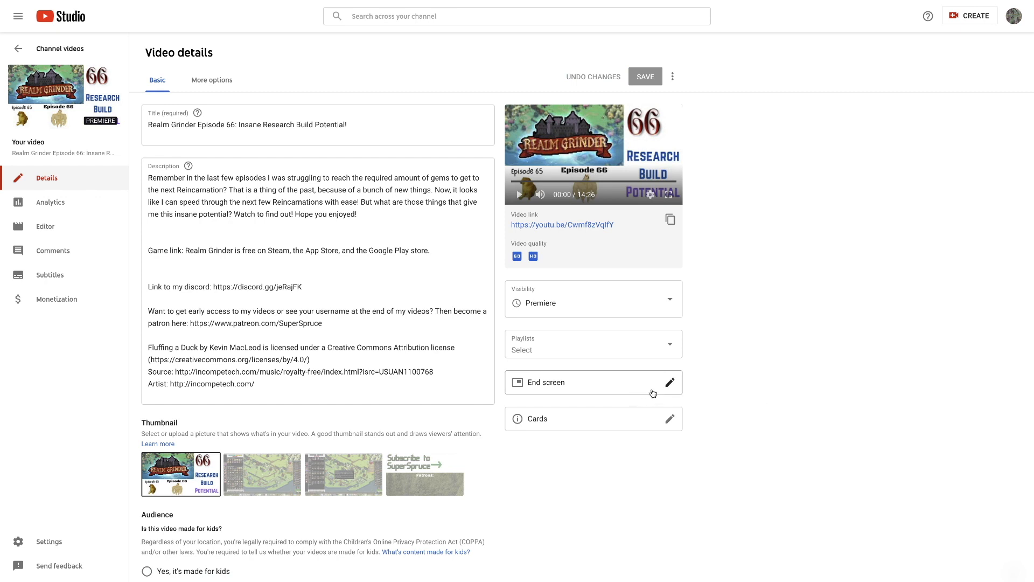
click(614, 343)
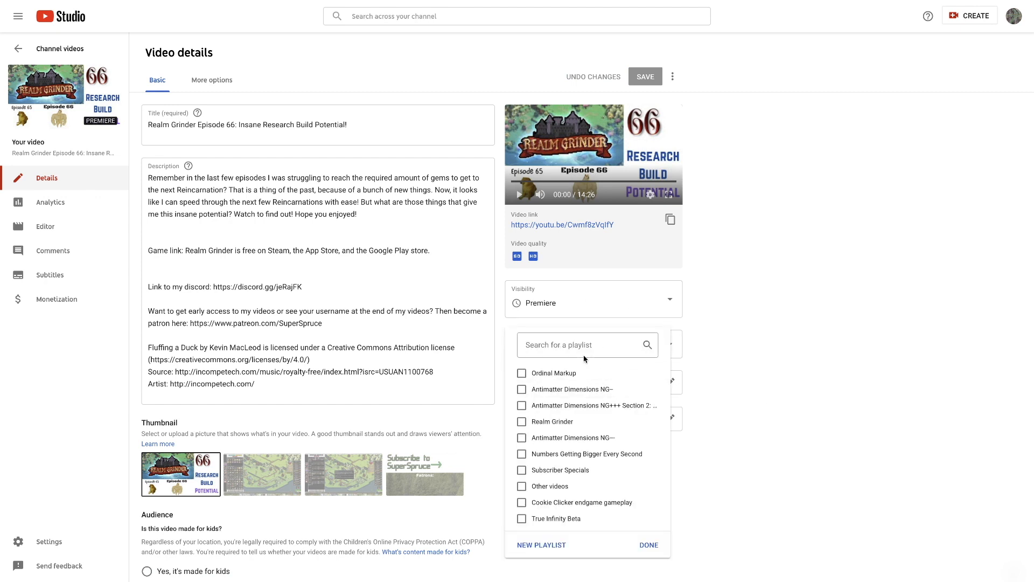
click(566, 421)
click(655, 545)
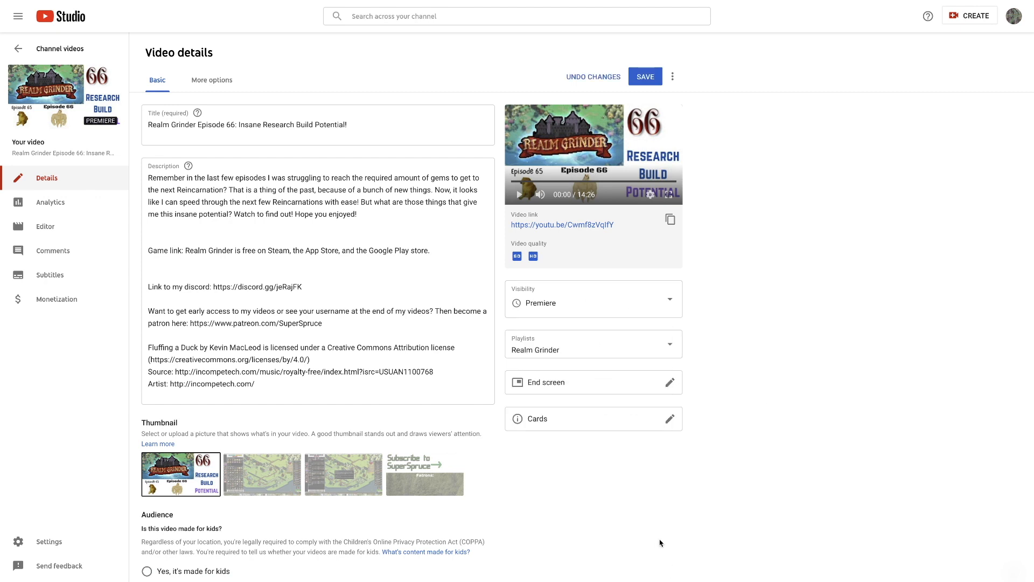
click(646, 76)
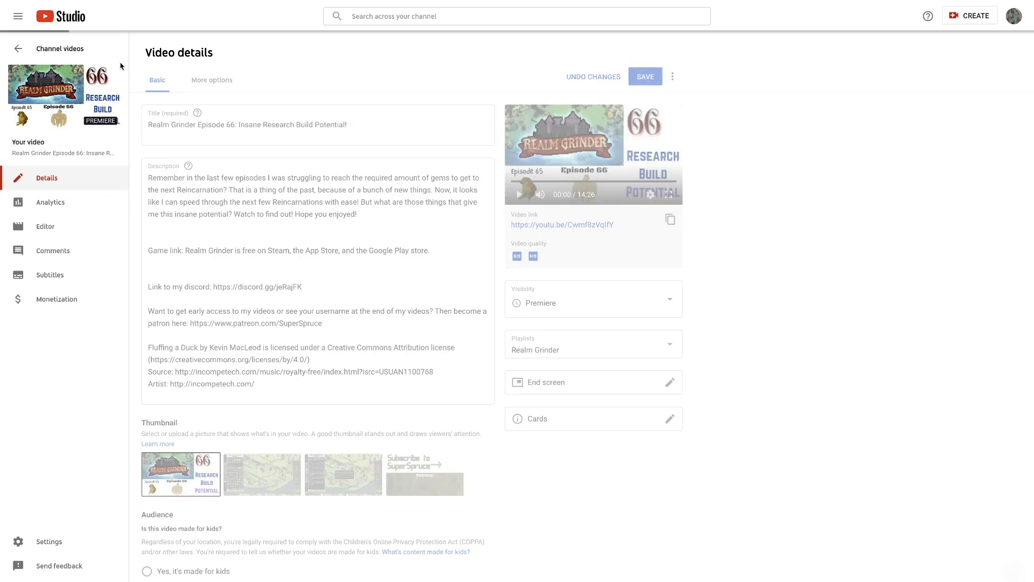
click(86, 104)
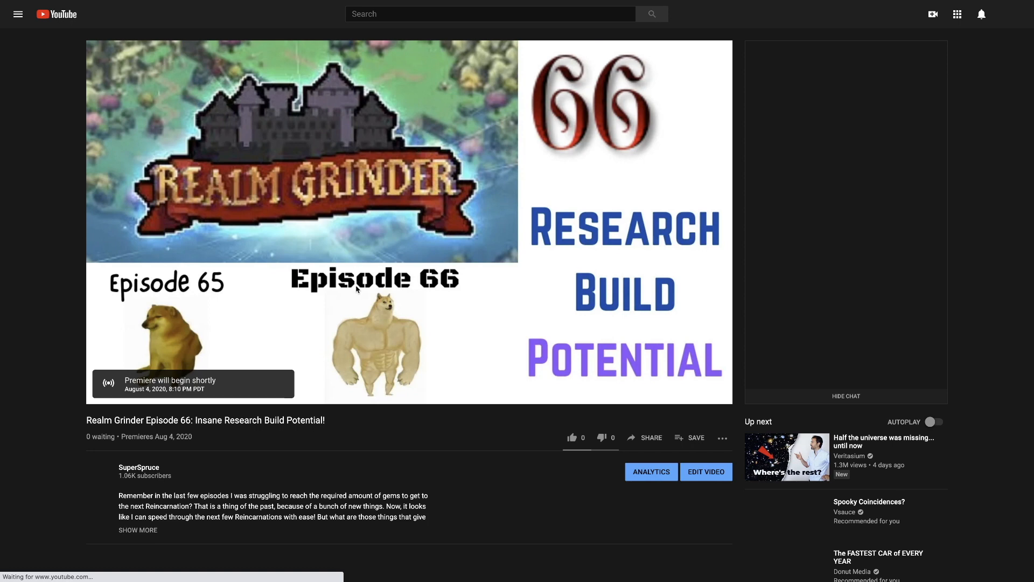